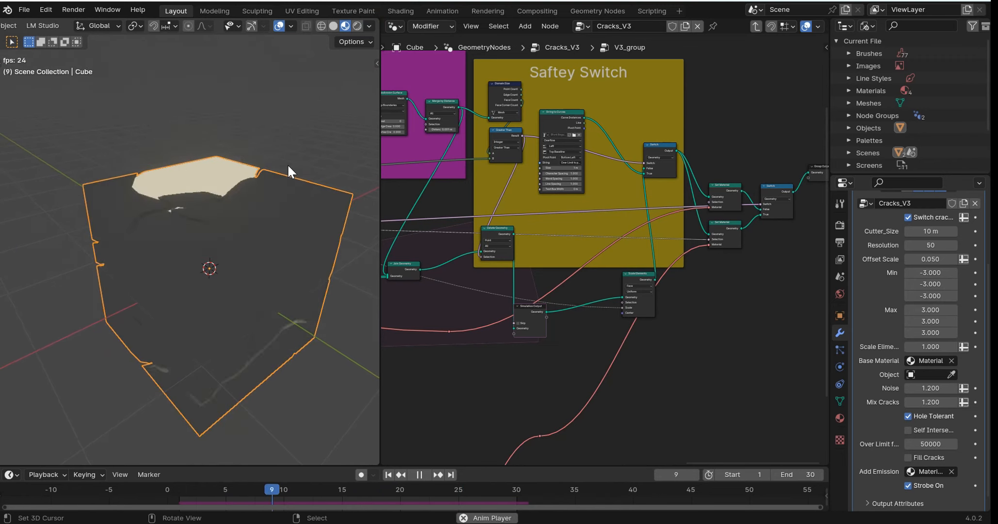
Step: Change the emission colour of Material.002 to purple and stop the animation playback
{"action": "middle_click_drag", "start_coordinate": [279, 164], "coordinate": [288, 164]}
{"action": "left_click", "coordinate": [839, 416]}
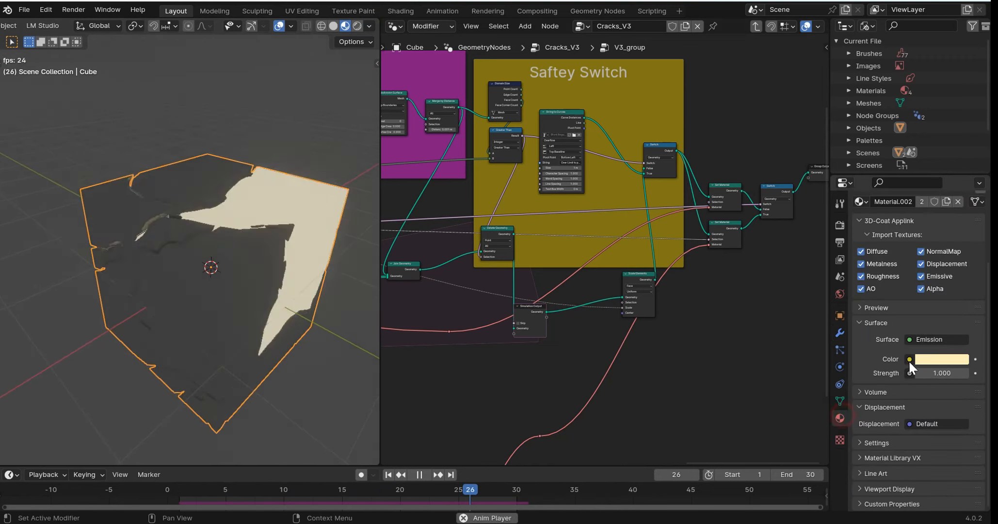
{"action": "left_click", "coordinate": [930, 359]}
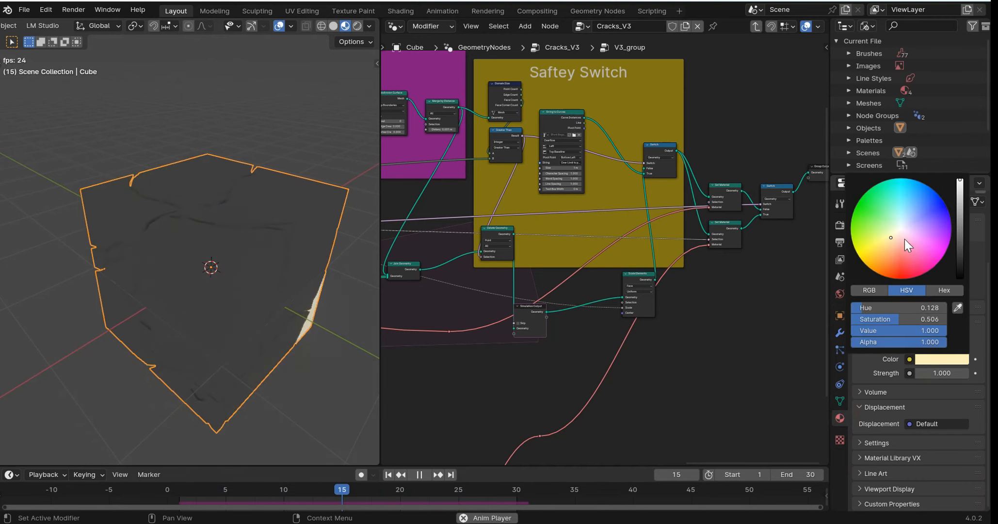
{"action": "left_click", "coordinate": [924, 215]}
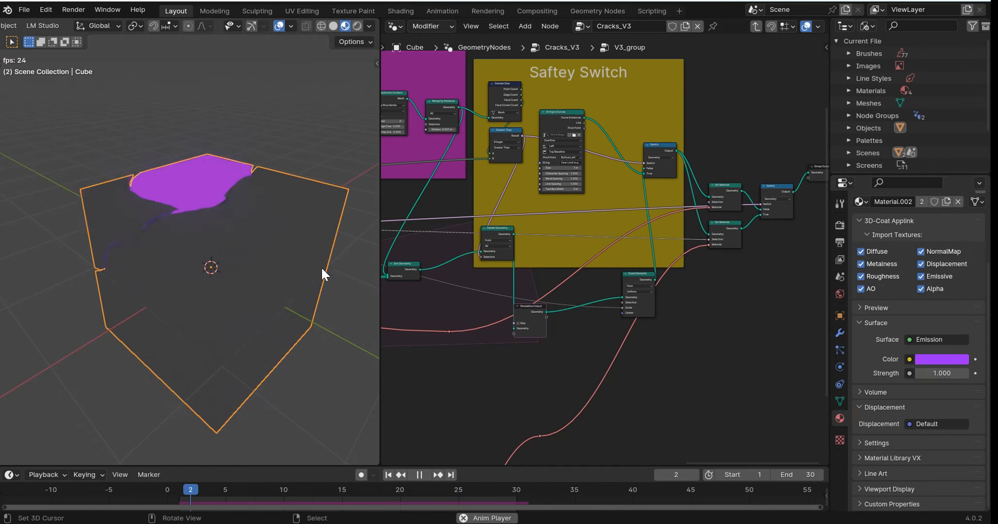
{"action": "middle_click_drag", "start_coordinate": [216, 249], "coordinate": [259, 245]}
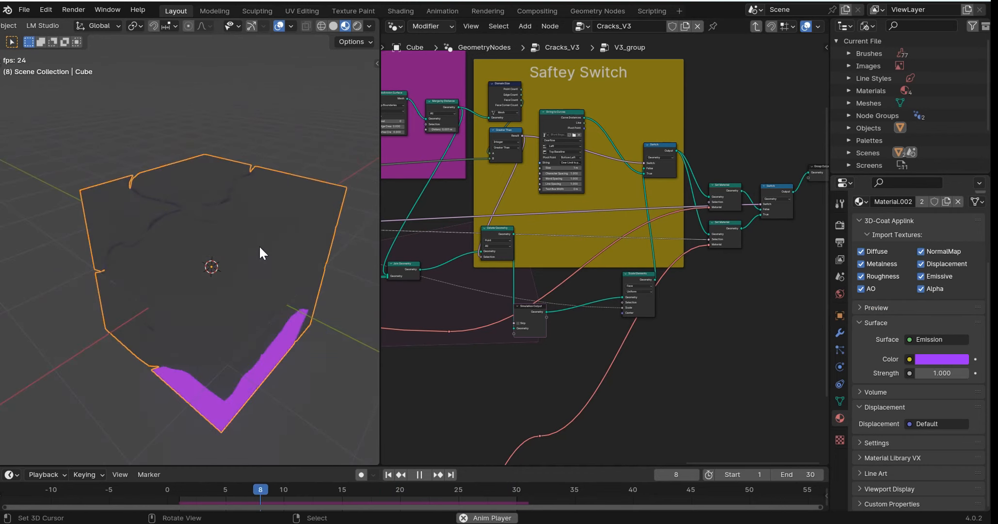
{"action": "left_click", "coordinate": [419, 474]}
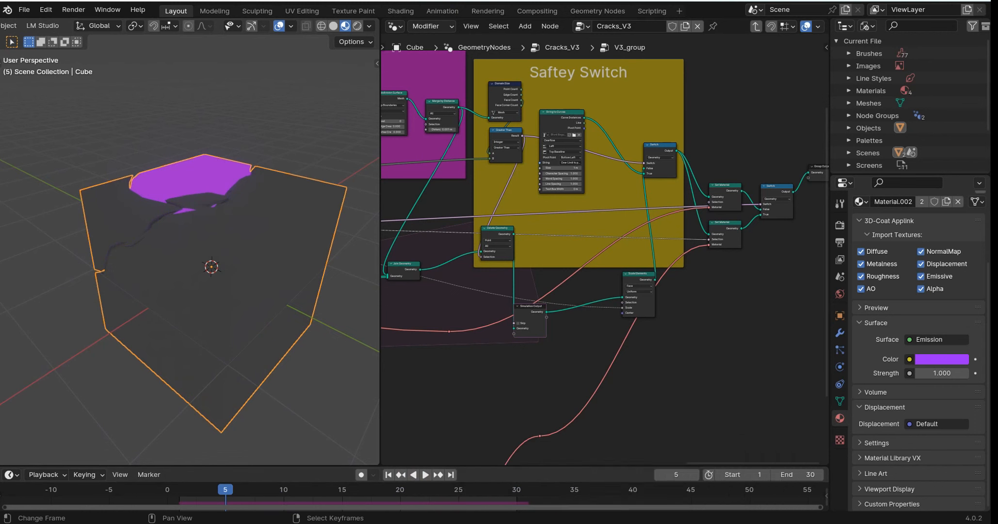
Step: Switch to the Crack_3_new Blender window and then the unsaved one, examining the cracked cube in each
{"action": "mouse_move", "coordinate": [621, 520]}
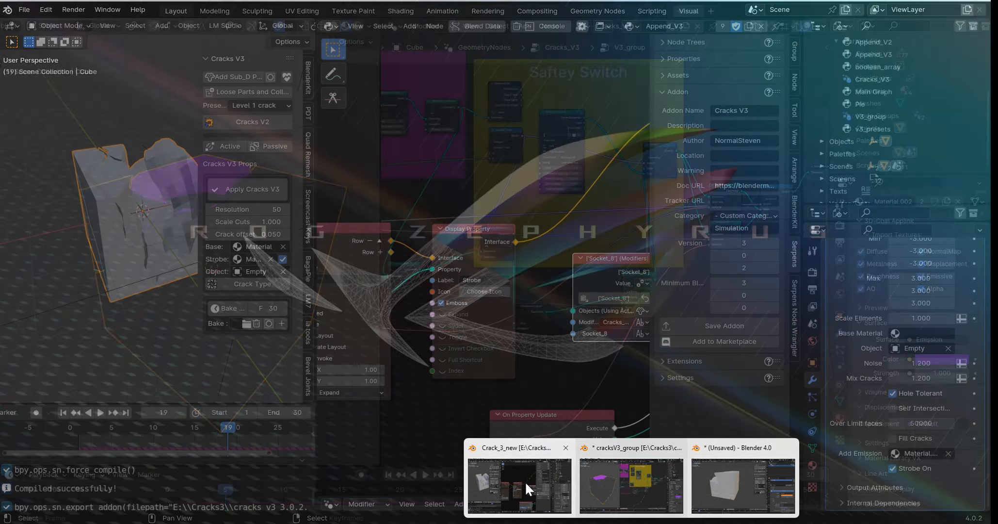
{"action": "left_click", "coordinate": [524, 480]}
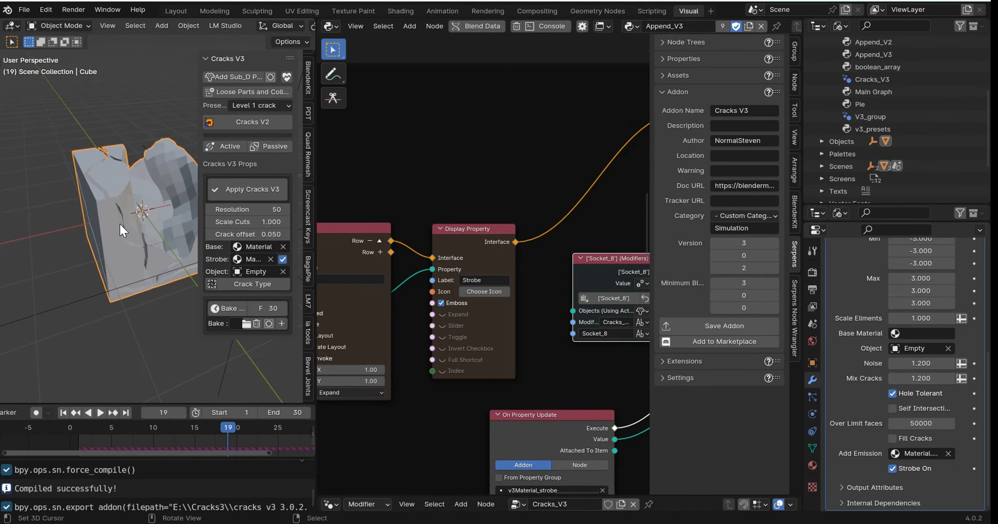
{"action": "middle_click_drag", "start_coordinate": [119, 222], "coordinate": [174, 286]}
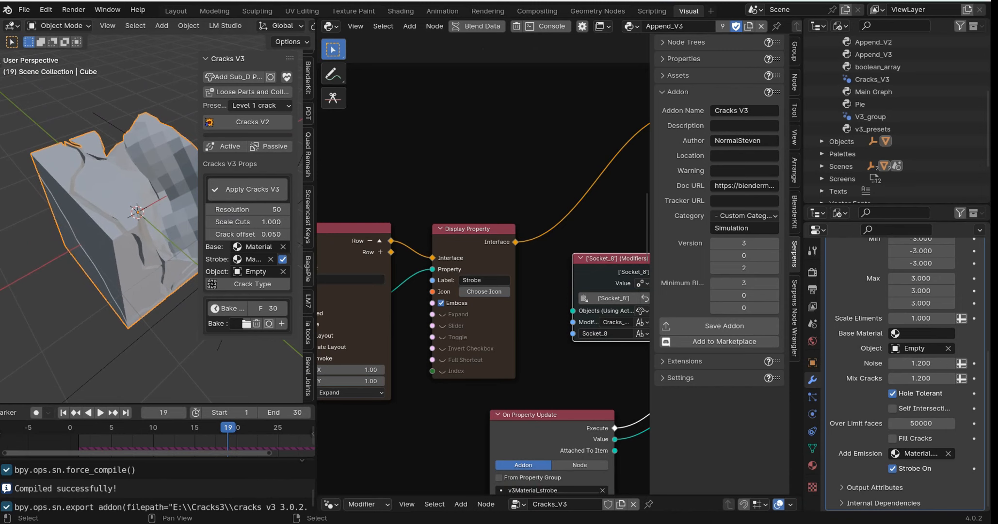
{"action": "left_click", "coordinate": [731, 491]}
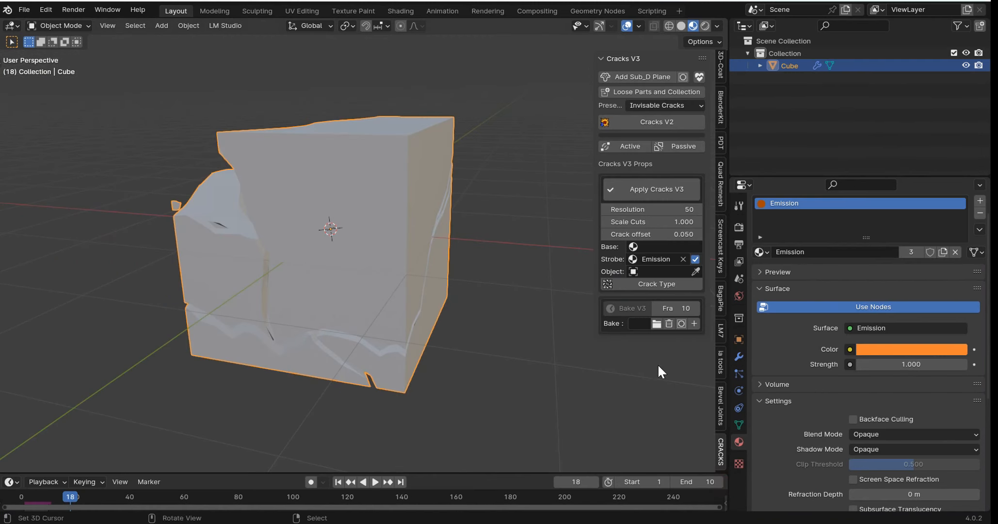
{"action": "middle_click_drag", "start_coordinate": [533, 242], "coordinate": [377, 217]}
{"action": "scroll", "coordinate": [379, 214], "scroll_direction": "down", "scroll_amount": 1}
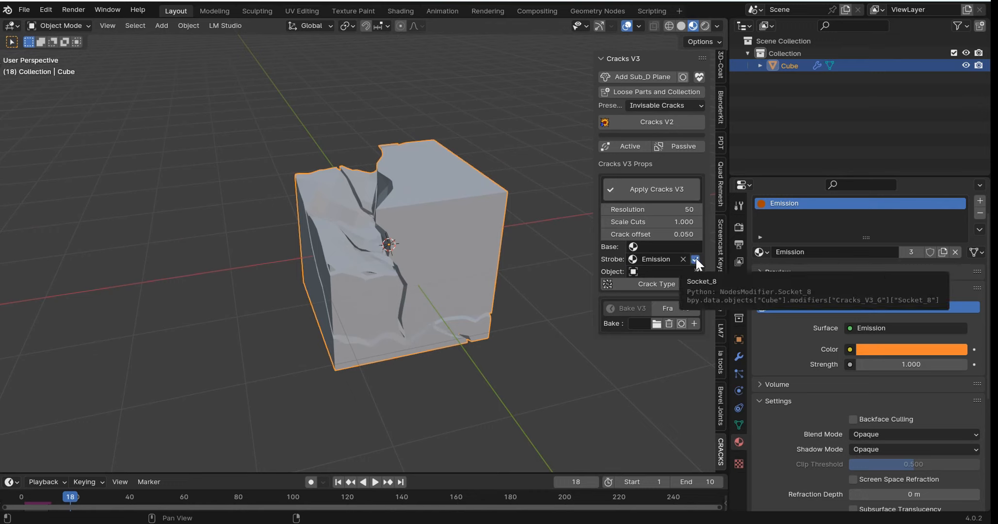
Step: Play the crack animation on the cube that uses the Emission strobe material
{"action": "left_click", "coordinate": [673, 104]}
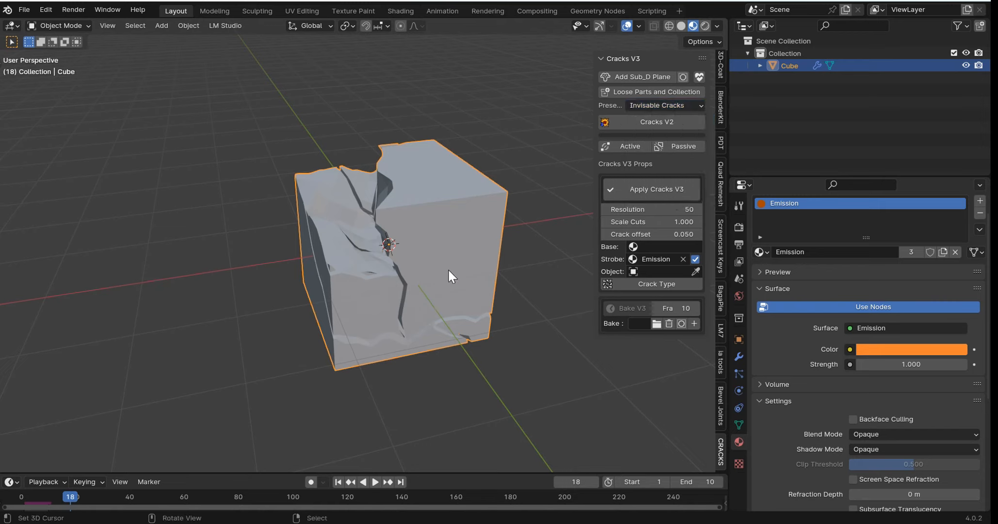
{"action": "left_click", "coordinate": [369, 480]}
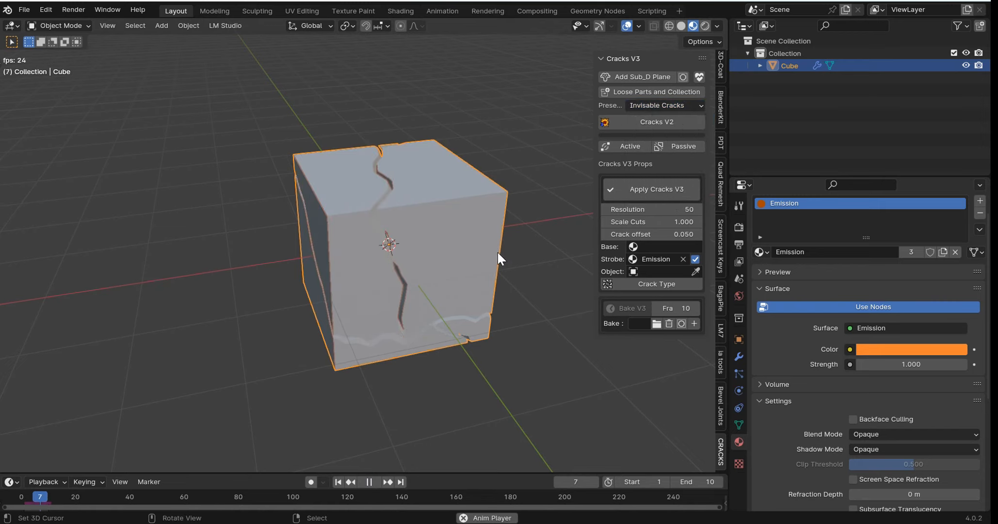
{"action": "middle_click_drag", "start_coordinate": [526, 196], "coordinate": [486, 199]}
Step: Try Scene World lighting in the viewport shading and turn it off again
{"action": "left_click", "coordinate": [716, 25]}
{"action": "left_click", "coordinate": [648, 98]}
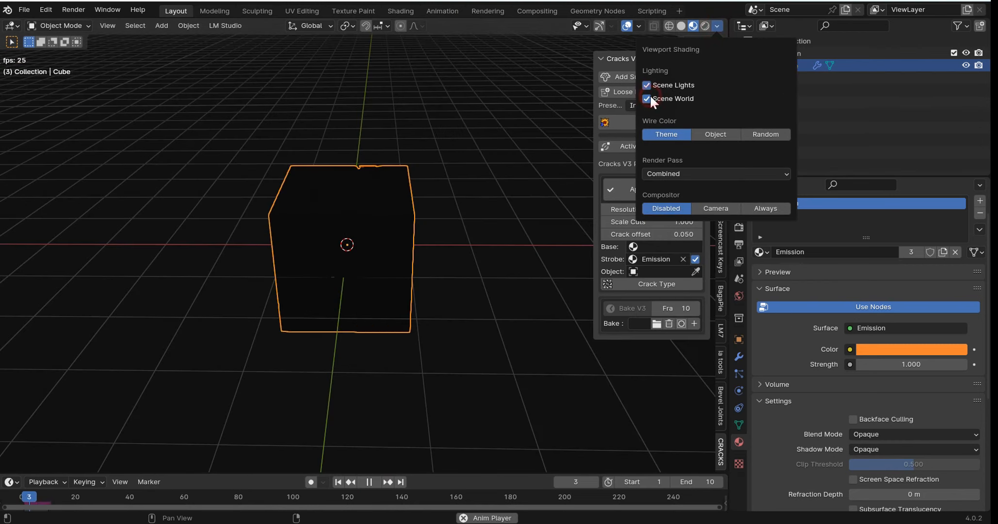
{"action": "left_click", "coordinate": [647, 98]}
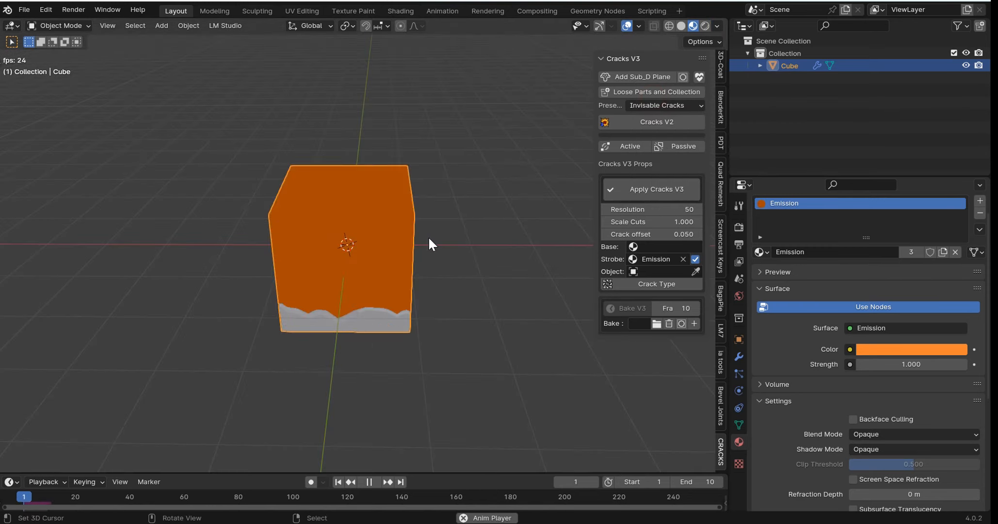
Step: Stop the playback and examine the orange strobe emission on the cube at frame 1
{"action": "middle_click_drag", "start_coordinate": [428, 236], "coordinate": [403, 407]}
{"action": "key", "text": "Escape"}
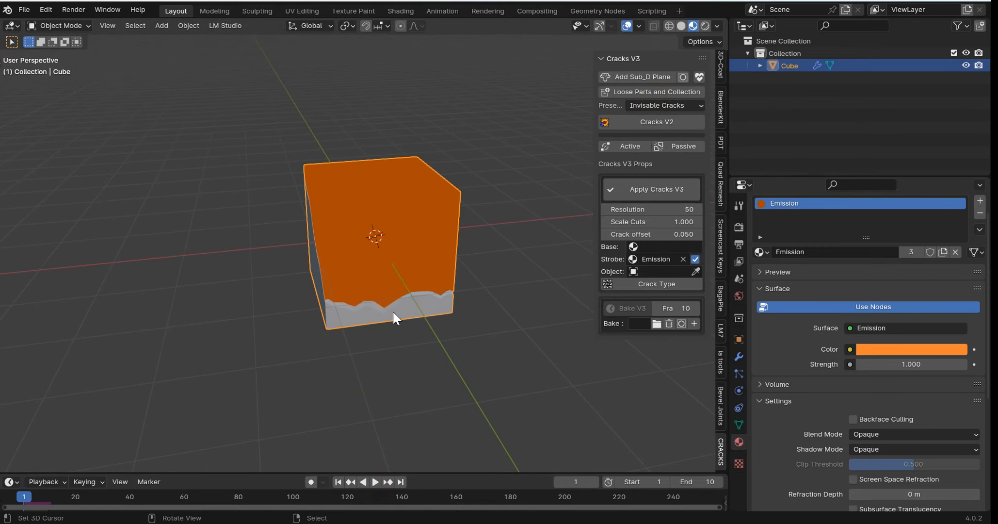
{"action": "middle_click_drag", "start_coordinate": [392, 309], "coordinate": [410, 307]}
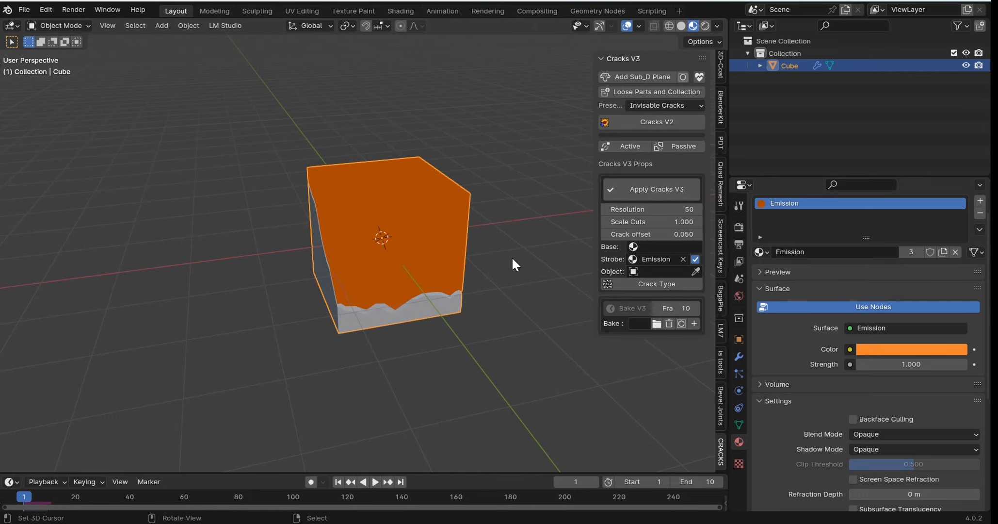
{"action": "middle_click_drag", "start_coordinate": [512, 258], "coordinate": [417, 263]}
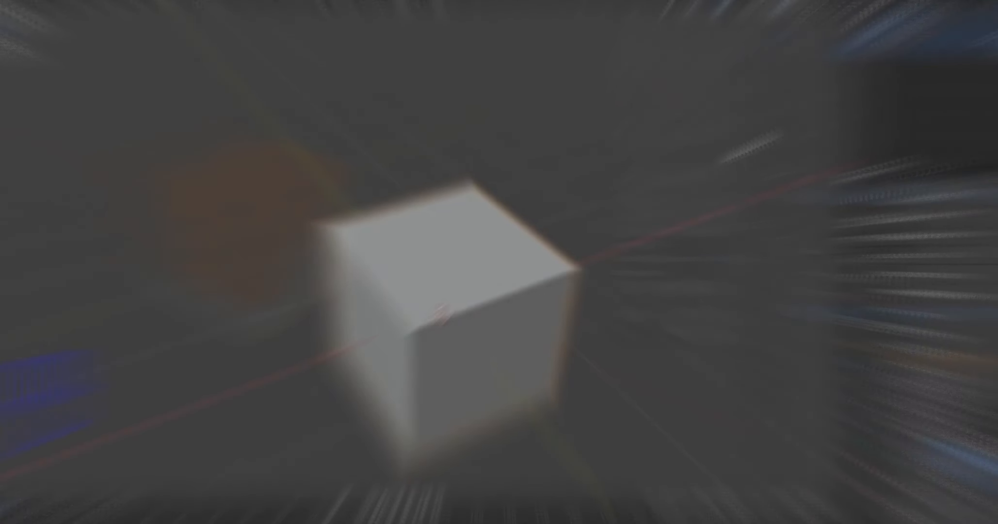
Step: Show the Cracks V3 add-on controls beside the default cube and widen them so their labels are readable
{"action": "middle_click_drag", "start_coordinate": [551, 265], "coordinate": [507, 267]}
{"action": "key", "text": "n"}
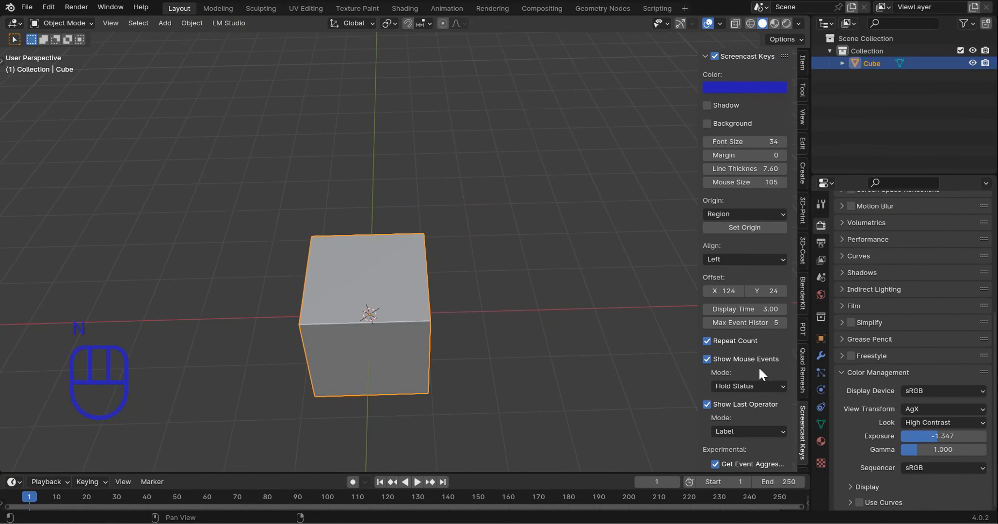
{"action": "left_click", "coordinate": [802, 443]}
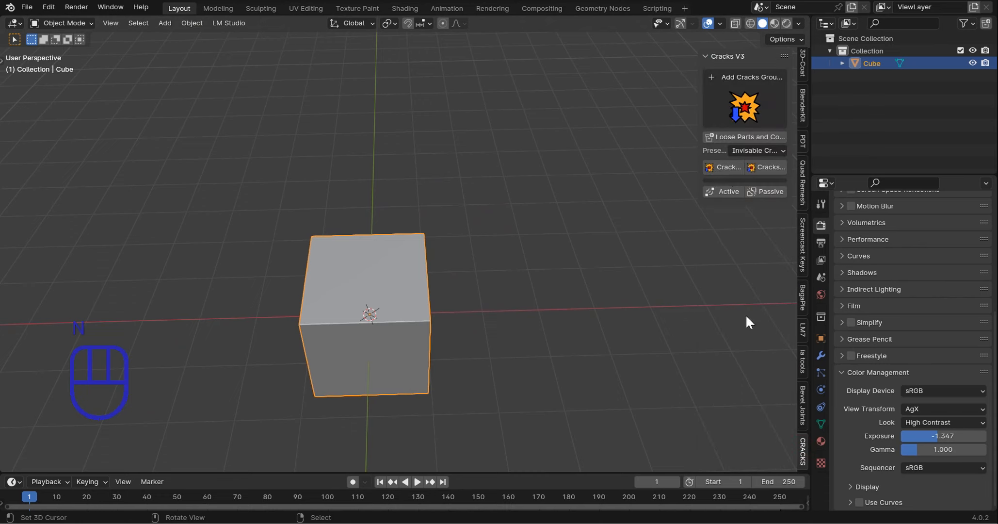
{"action": "left_click_drag", "start_coordinate": [697, 123], "coordinate": [681, 117]}
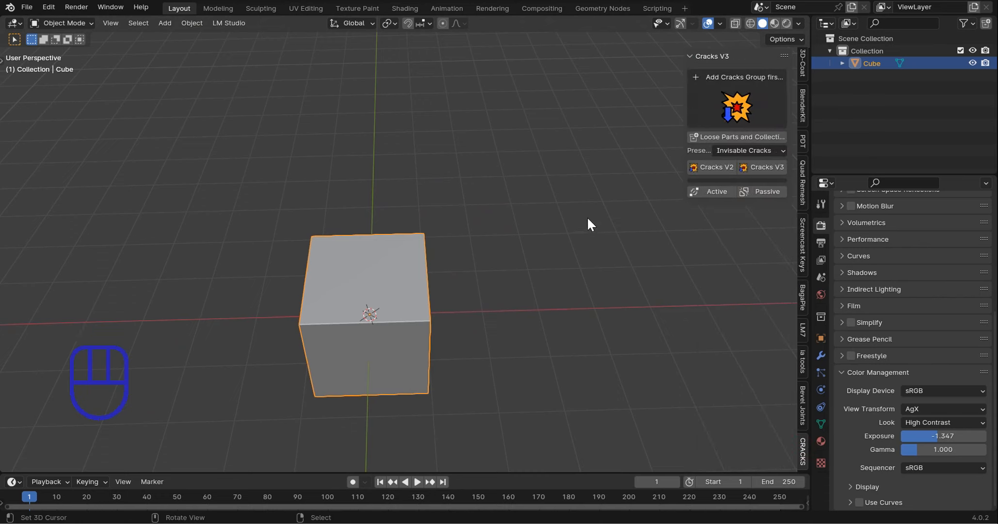
Step: Review the available crack presets without choosing one
{"action": "left_click", "coordinate": [771, 150]}
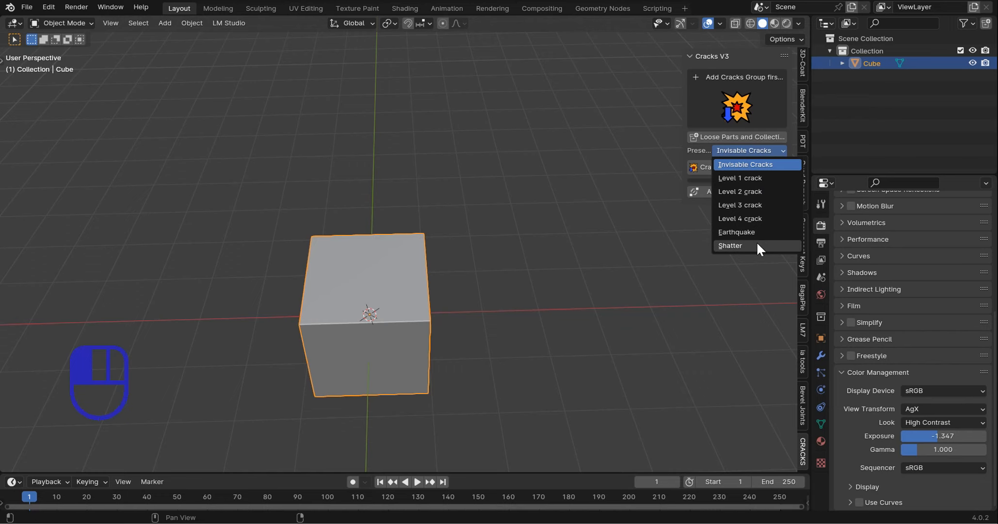
{"action": "right_click", "coordinate": [335, 291]}
{"action": "middle_click_drag", "start_coordinate": [422, 279], "coordinate": [490, 252]}
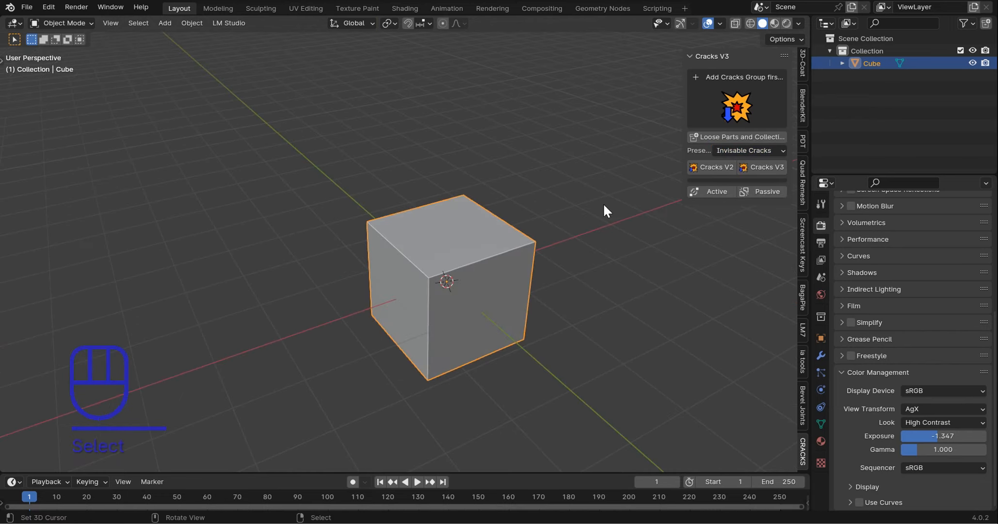
Step: Add the Cracks V3 effect to the cube and display its modifier settings
{"action": "left_click", "coordinate": [768, 166]}
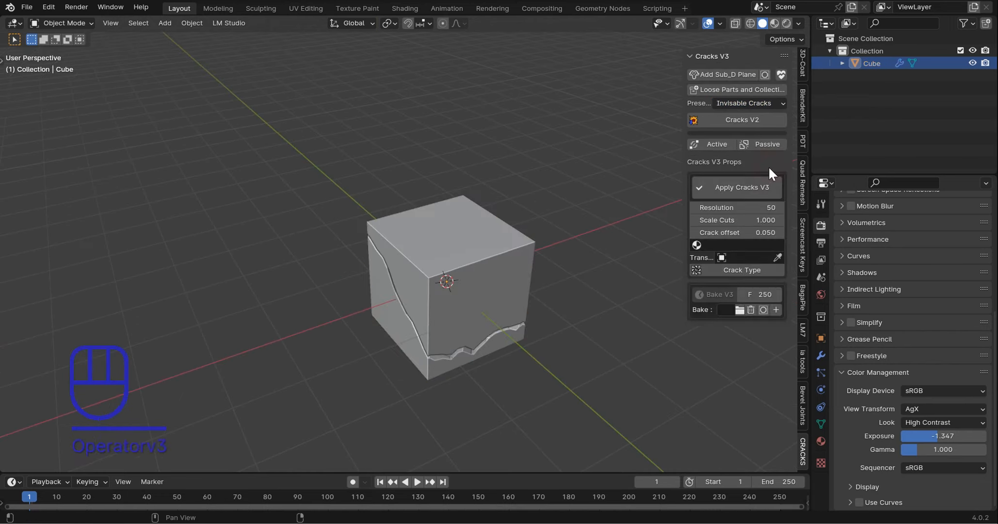
{"action": "middle_click_drag", "start_coordinate": [609, 263], "coordinate": [445, 216]}
{"action": "left_click", "coordinate": [820, 355]}
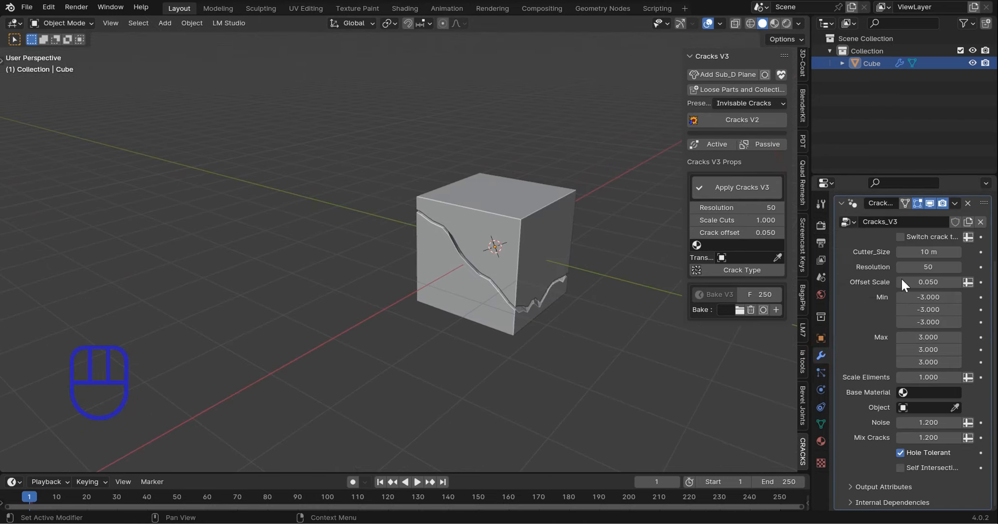
{"action": "scroll", "coordinate": [911, 279], "scroll_direction": "up", "scroll_amount": 3}
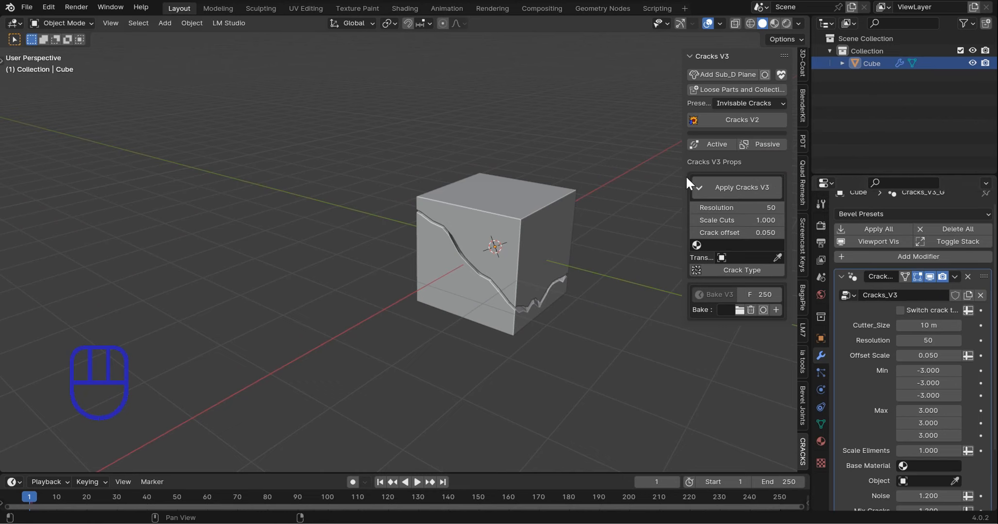
{"action": "left_click_drag", "start_coordinate": [684, 175], "coordinate": [668, 176]}
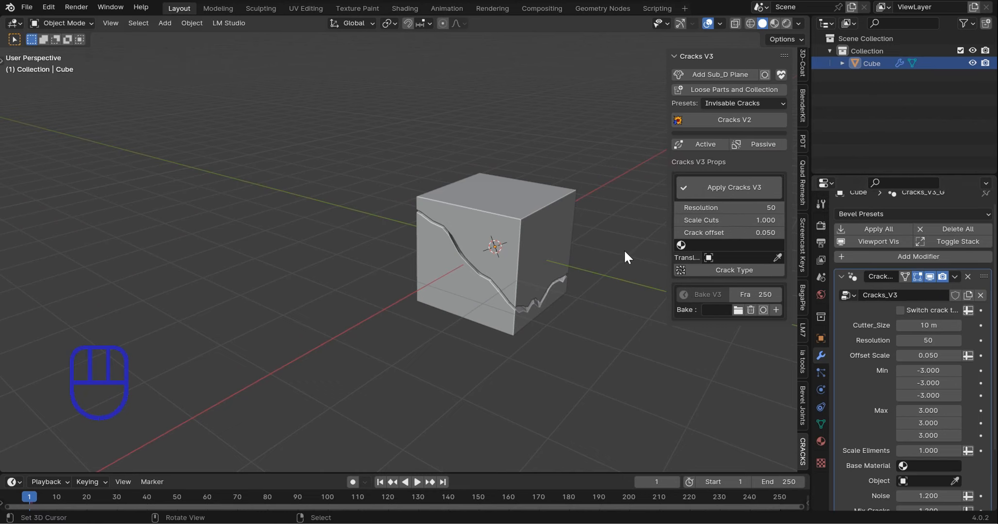
{"action": "middle_click_drag", "start_coordinate": [624, 256], "coordinate": [601, 236]}
Step: Apply the Level 1 crack preset to the cube and inspect the thinner crack up close
{"action": "left_click", "coordinate": [761, 103]}
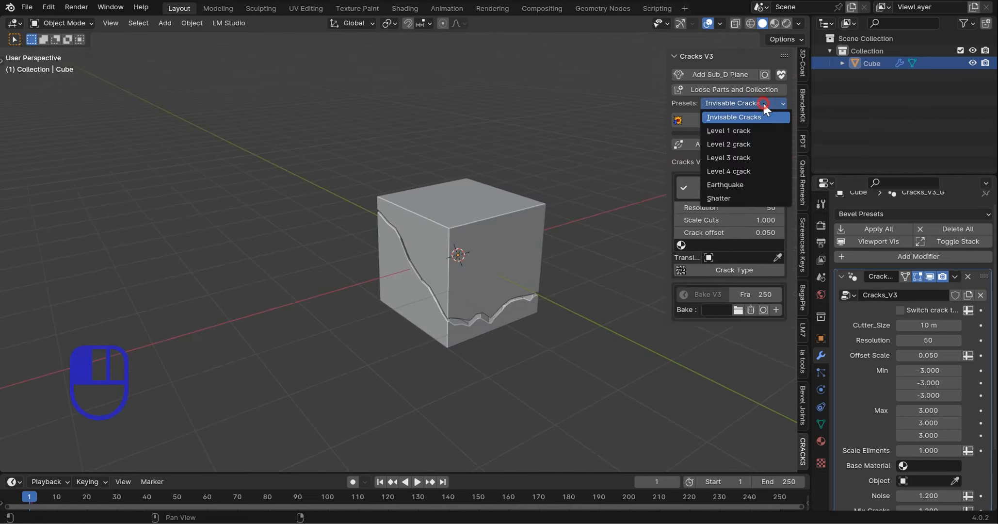
{"action": "left_click", "coordinate": [740, 130]}
{"action": "middle_click_drag", "start_coordinate": [626, 209], "coordinate": [542, 248]}
{"action": "scroll", "coordinate": [527, 236], "scroll_direction": "up", "scroll_amount": 5}
{"action": "scroll", "coordinate": [541, 247], "scroll_direction": "down", "scroll_amount": 5}
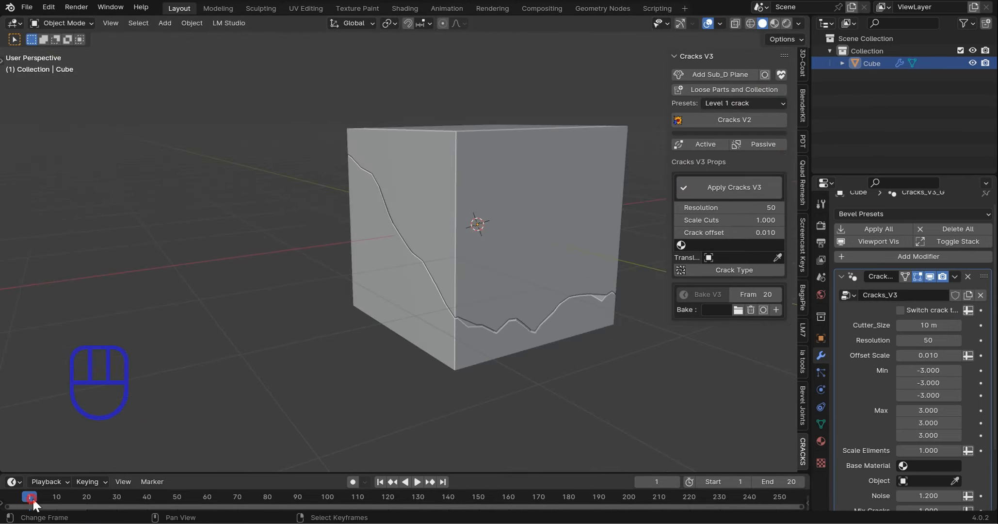
Step: Scrub through the timeline to examine how the Level 1 cracks change, and return to frame 1
{"action": "left_click_drag", "start_coordinate": [49, 498], "coordinate": [123, 501]}
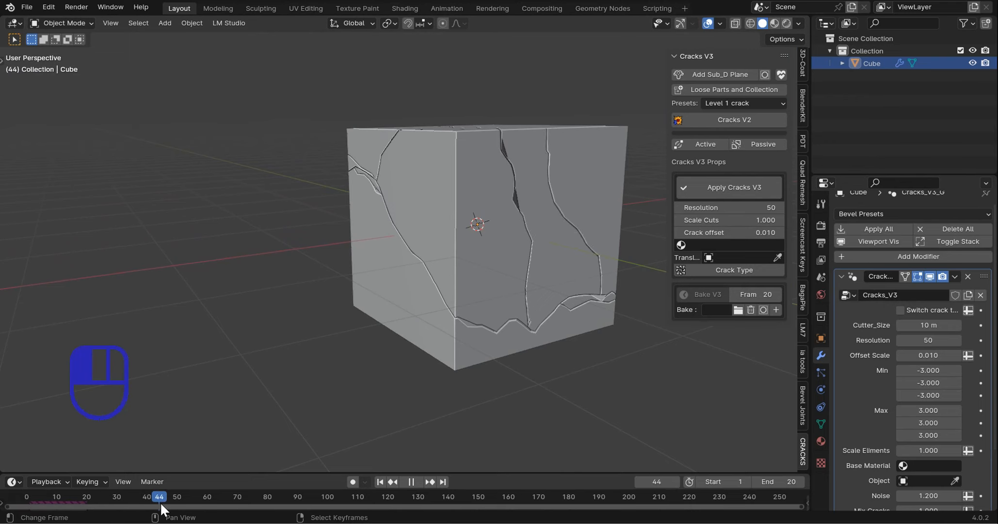
{"action": "middle_click_drag", "start_coordinate": [289, 387], "coordinate": [470, 269]}
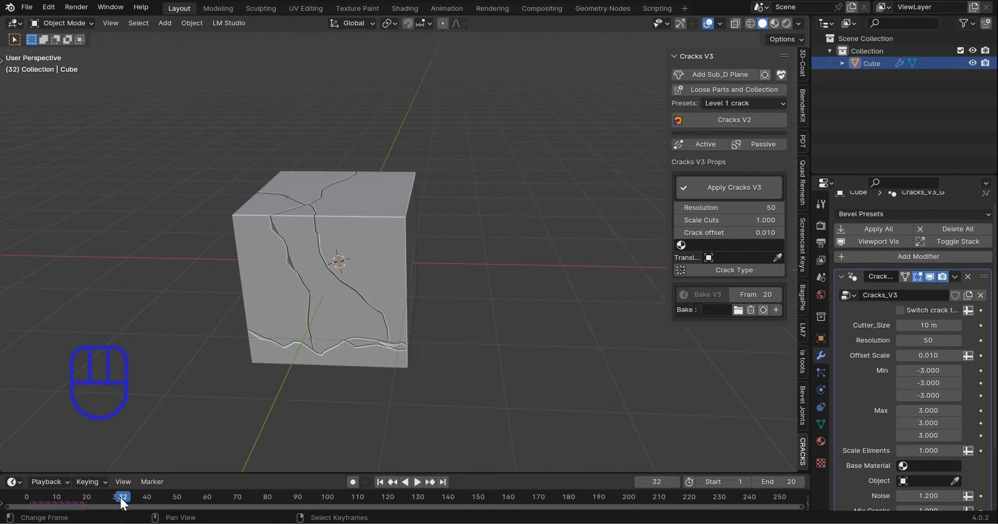
{"action": "key", "text": "shift+Left"}
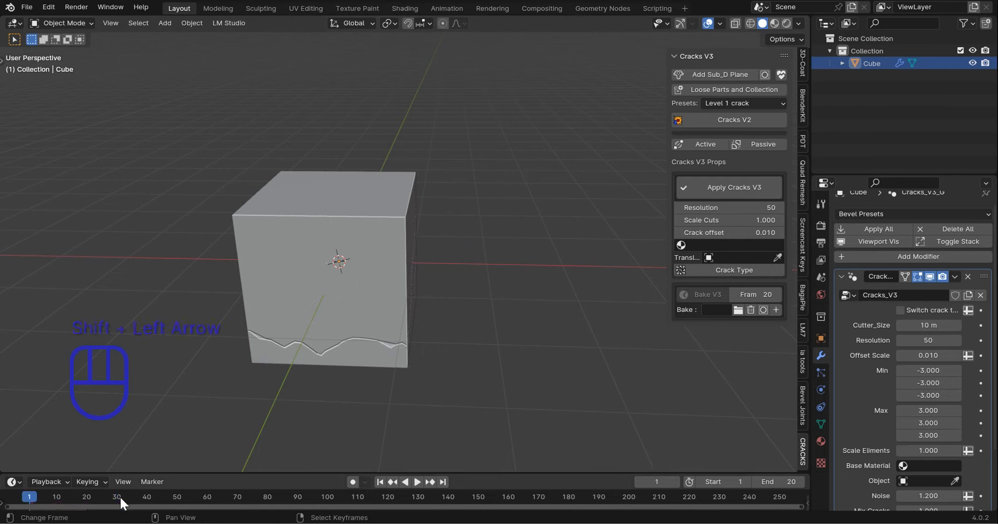
Step: Switch the cube to the Level 2 crack preset and examine the crack up close
{"action": "left_click", "coordinate": [740, 101]}
{"action": "left_click", "coordinate": [742, 142]}
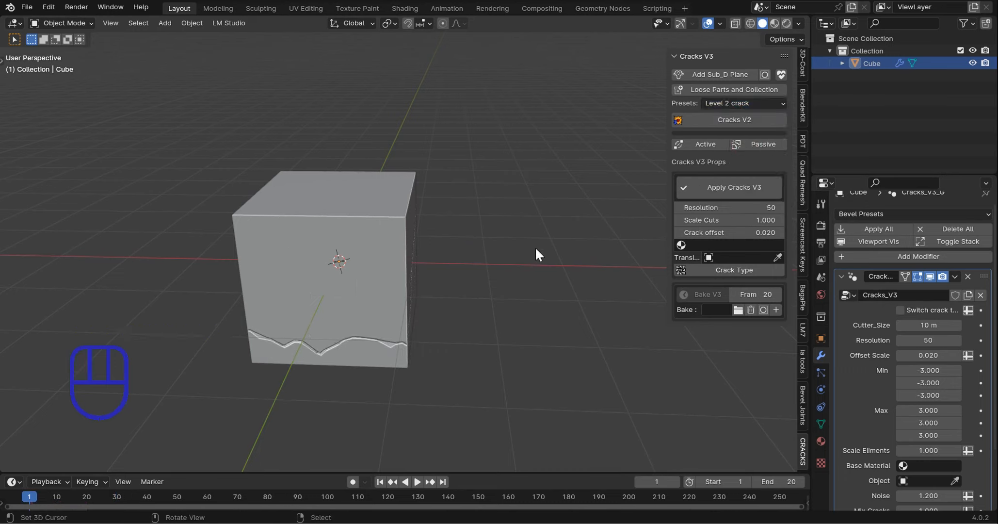
{"action": "middle_click_drag", "start_coordinate": [534, 246], "coordinate": [431, 251]}
{"action": "scroll", "coordinate": [453, 256], "scroll_direction": "up", "scroll_amount": 4}
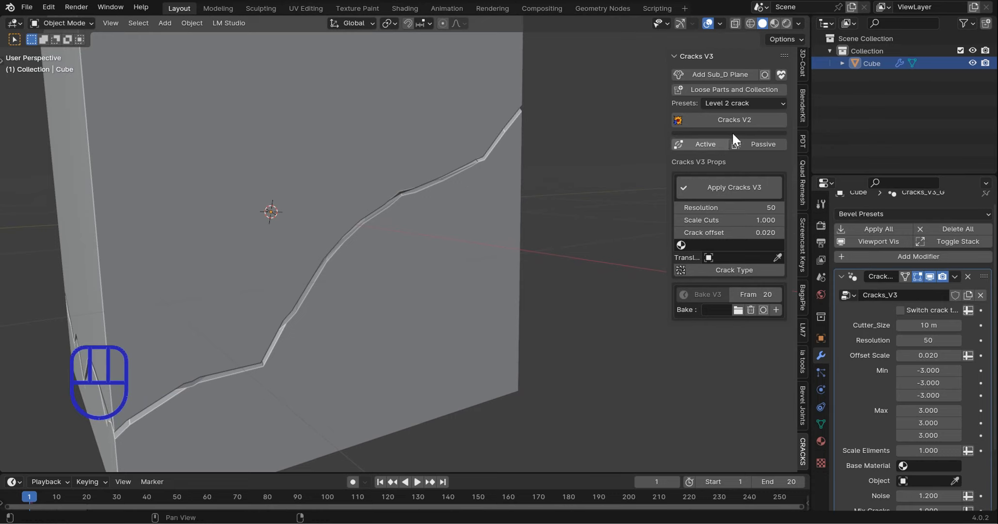
Step: Try the Level 3 crack preset on the cube and switch it to Level 4 crack
{"action": "left_click", "coordinate": [734, 103]}
{"action": "left_click", "coordinate": [727, 157]}
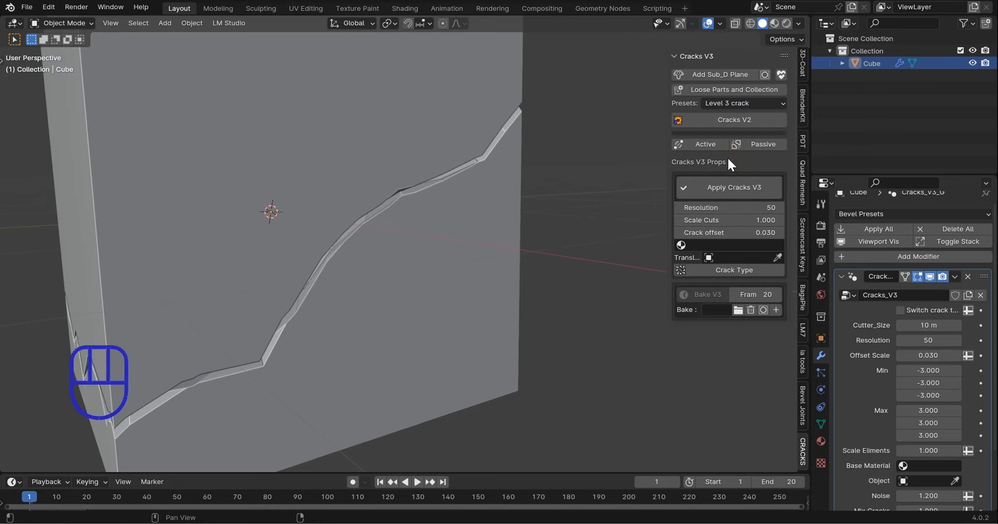
{"action": "left_click", "coordinate": [735, 103]}
{"action": "left_click", "coordinate": [729, 170]}
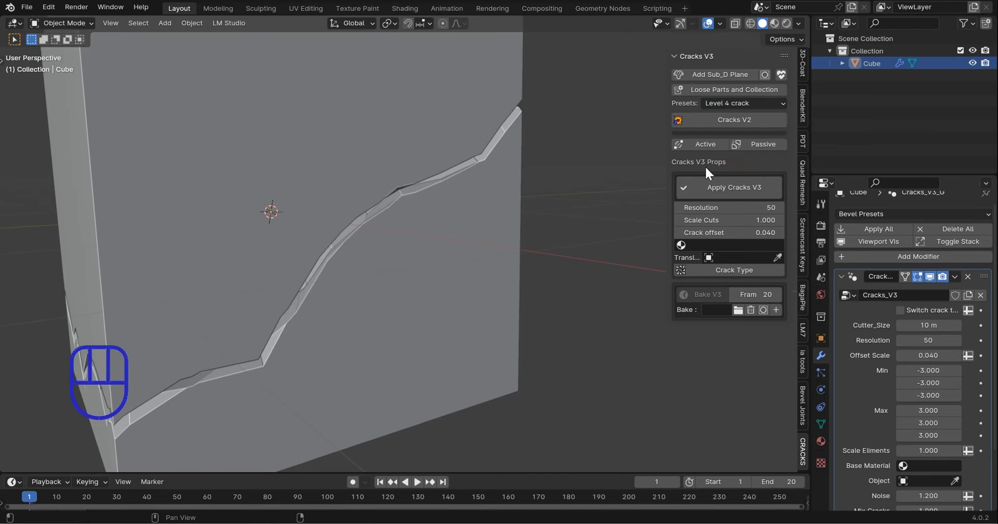
Step: Apply the Earthquake crack preset to the cube, inspect the crack from farther out, and select the cube
{"action": "left_click", "coordinate": [746, 103]}
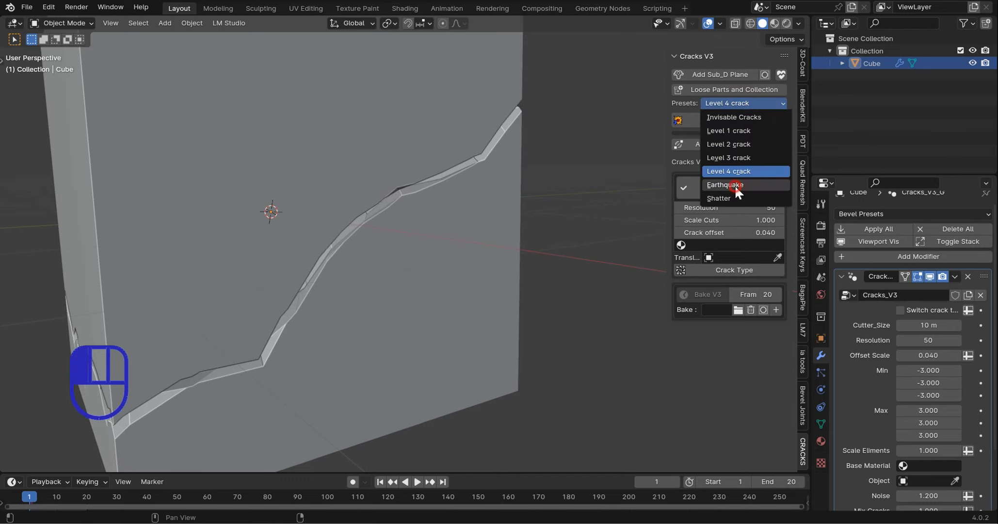
{"action": "left_click", "coordinate": [725, 184]}
{"action": "scroll", "coordinate": [396, 167], "scroll_direction": "down", "scroll_amount": 5}
{"action": "middle_click_drag", "start_coordinate": [396, 166], "coordinate": [428, 184]}
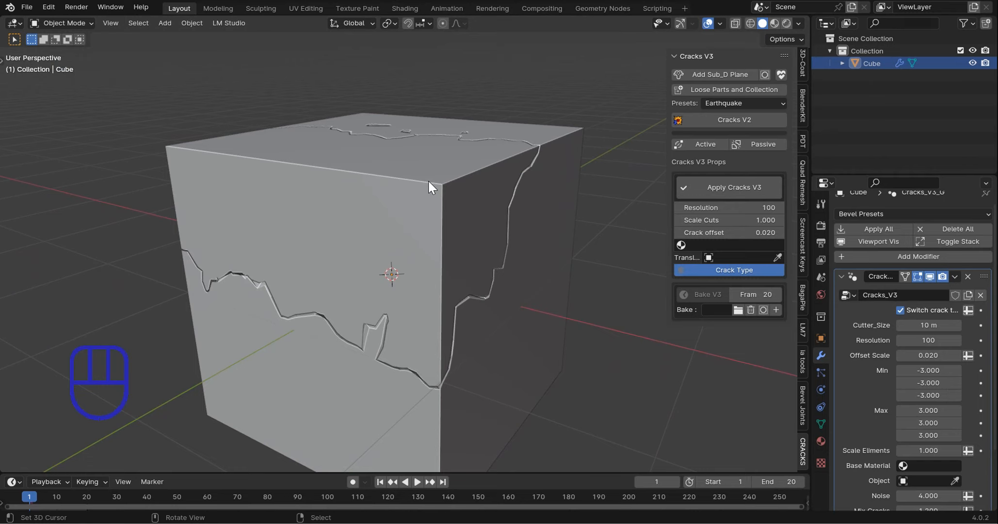
{"action": "left_click", "coordinate": [378, 173]}
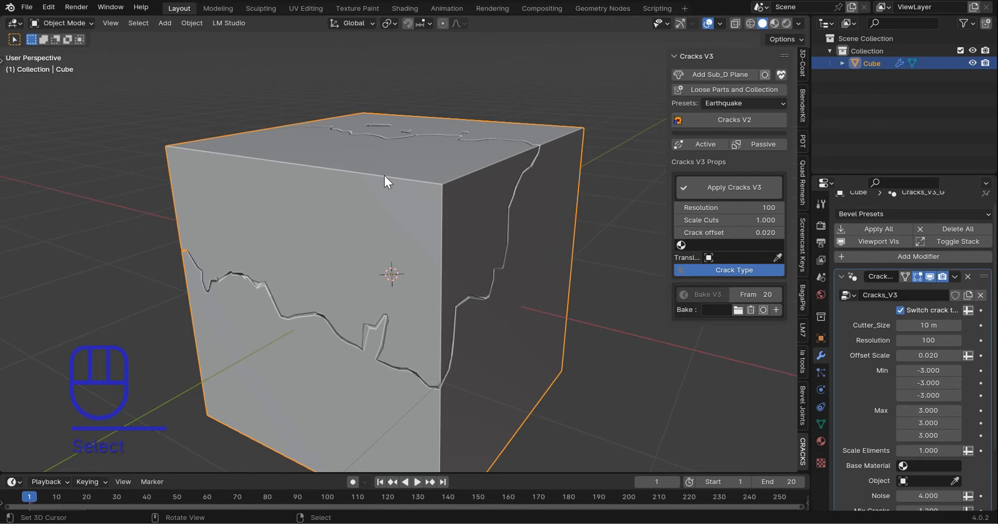
Step: Try the Shatter crack preset on the cube and check the cracks from above
{"action": "left_click", "coordinate": [720, 102]}
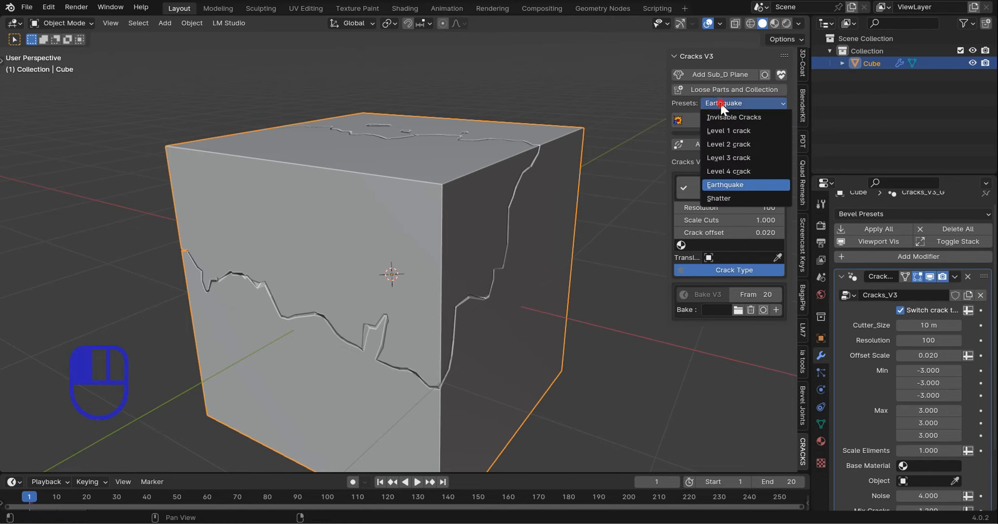
{"action": "left_click", "coordinate": [729, 197]}
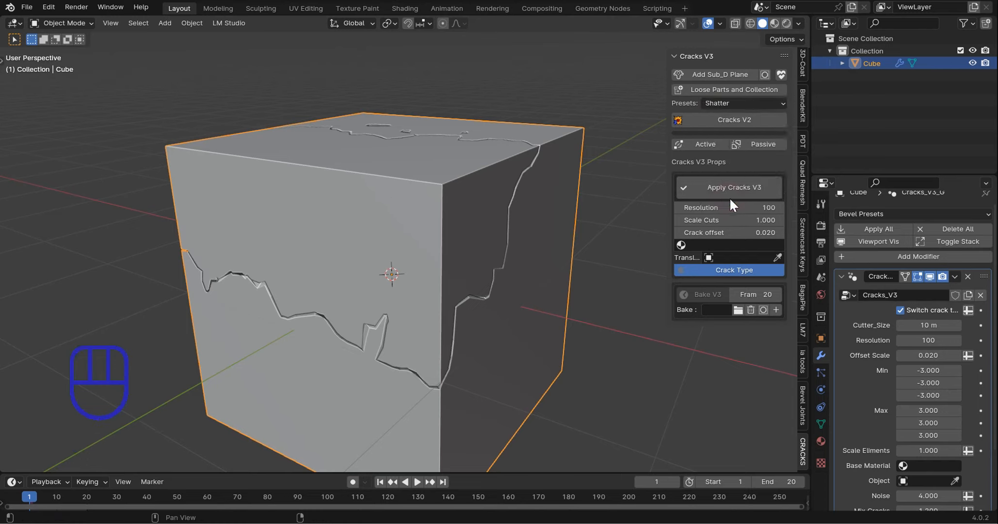
{"action": "middle_click_drag", "start_coordinate": [515, 169], "coordinate": [521, 184]}
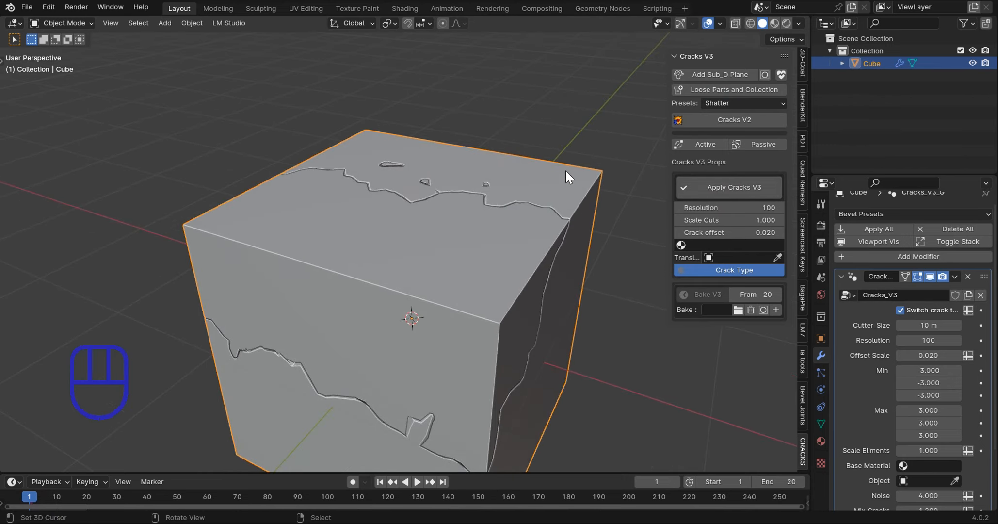
{"action": "left_click", "coordinate": [729, 102]}
{"action": "left_click", "coordinate": [733, 196]}
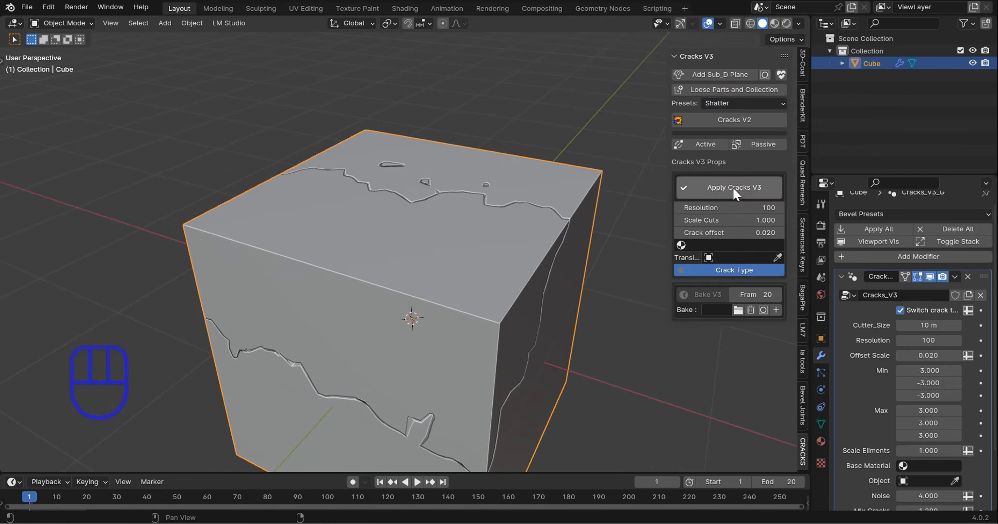
Step: Choose the Earthquake preset again for the cube, switch it to Level 4 crack, and inspect the result
{"action": "left_click", "coordinate": [725, 102]}
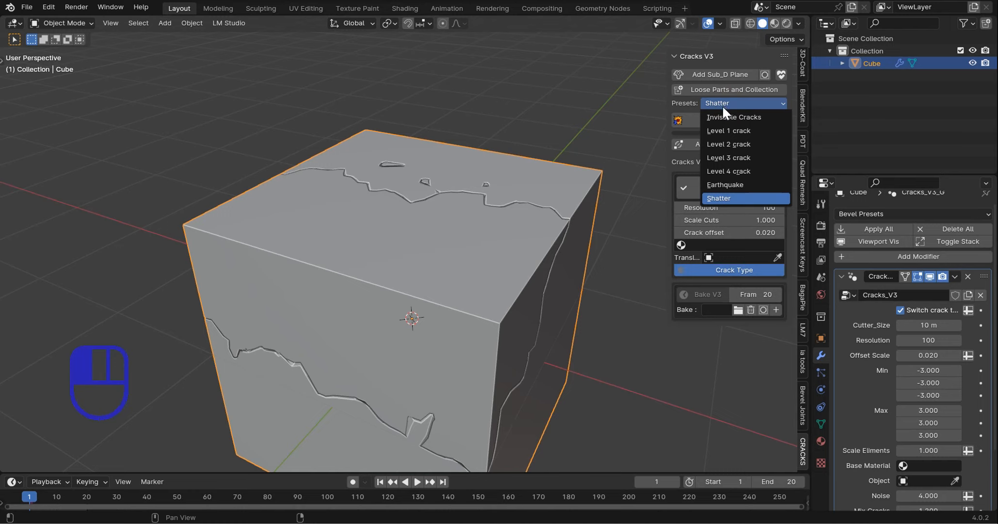
{"action": "left_click", "coordinate": [729, 182]}
{"action": "left_click", "coordinate": [738, 104]}
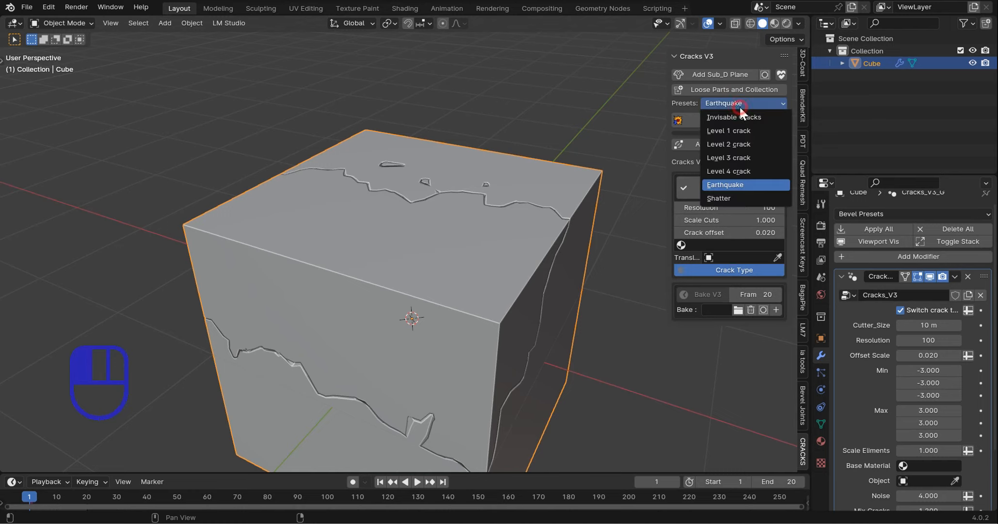
{"action": "left_click", "coordinate": [738, 170]}
{"action": "middle_click_drag", "start_coordinate": [582, 194], "coordinate": [538, 194]}
Step: Return the cube to the Earthquake preset and scrub the timeline to frame 19
{"action": "left_click", "coordinate": [733, 103]}
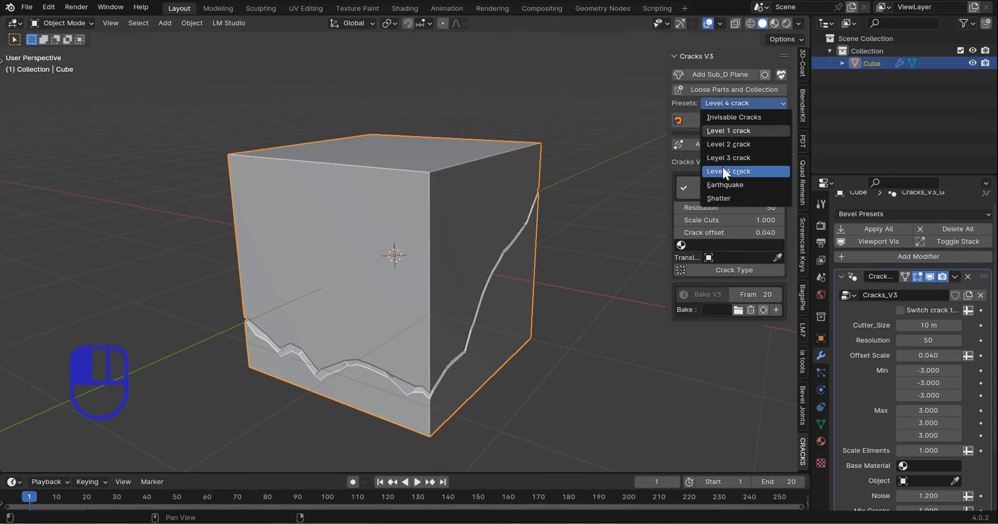
{"action": "left_click", "coordinate": [739, 184]}
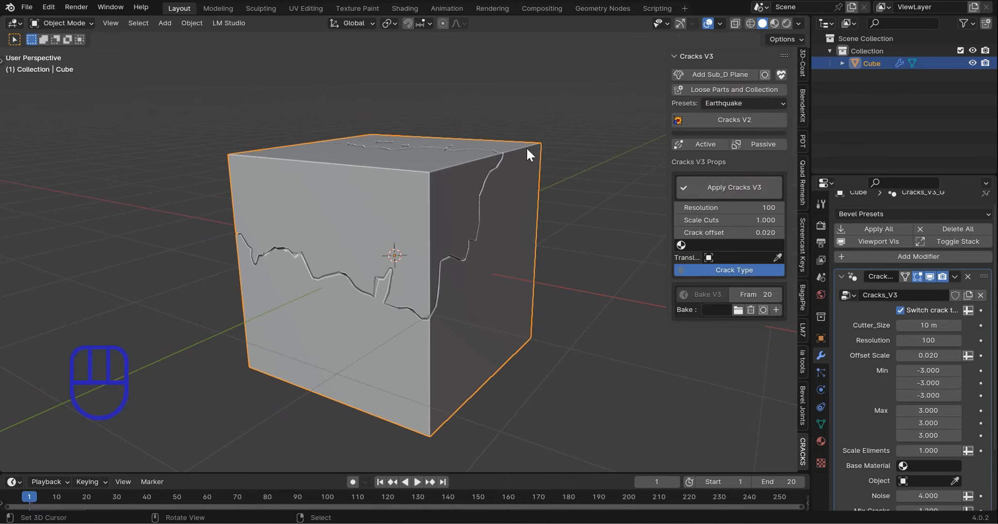
{"action": "middle_click_drag", "start_coordinate": [526, 146], "coordinate": [331, 320]}
{"action": "mouse_move", "coordinate": [63, 498]}
{"action": "left_mouse_down"}
{"action": "mouse_move", "coordinate": [150, 502]}
{"action": "mouse_move", "coordinate": [42, 498]}
{"action": "mouse_move", "coordinate": [128, 501]}
{"action": "mouse_move", "coordinate": [62, 497]}
{"action": "mouse_move", "coordinate": [114, 504]}
{"action": "mouse_move", "coordinate": [85, 501]}
{"action": "left_mouse_up"}
Step: Set the animation's end frame to 30
{"action": "middle_click_drag", "start_coordinate": [141, 500], "coordinate": [469, 494]}
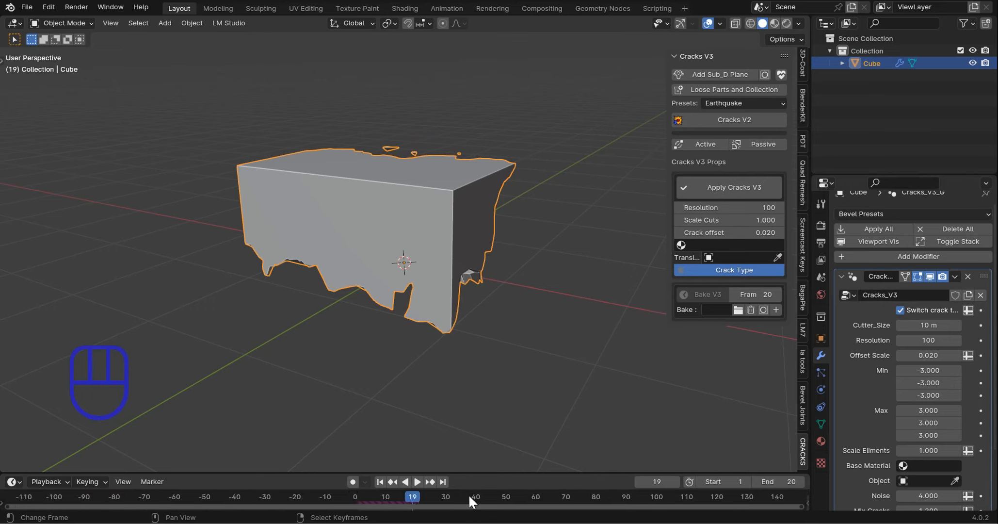
{"action": "scroll", "coordinate": [466, 494], "scroll_direction": "up", "scroll_amount": 5}
{"action": "left_click", "coordinate": [773, 481]}
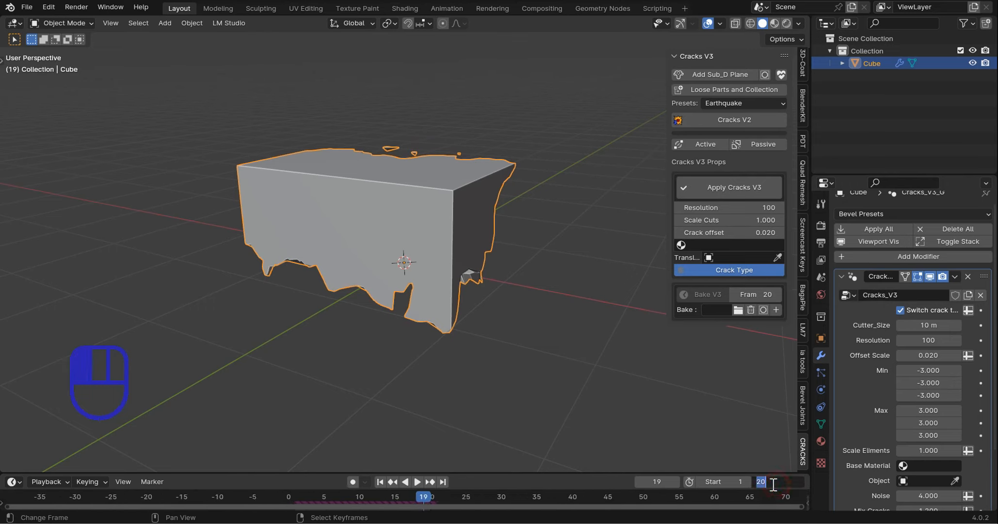
{"action": "type", "text": "30"}
{"action": "key", "text": "Return"}
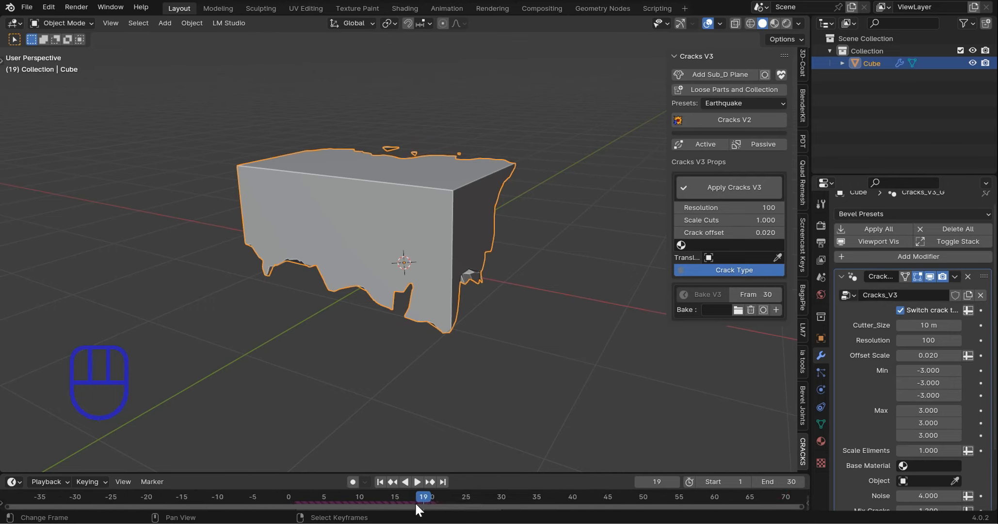
Step: Scrub through the timeline and examine the Earthquake cracks on several sides of the cube, ending at frame 15
{"action": "left_click_drag", "start_coordinate": [418, 499], "coordinate": [353, 493]}
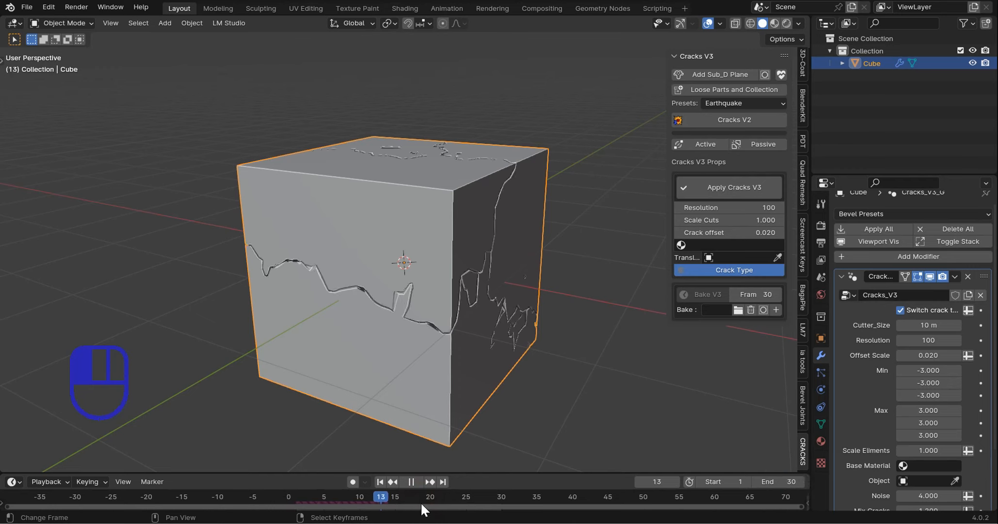
{"action": "left_click_drag", "start_coordinate": [421, 503], "coordinate": [379, 514]}
{"action": "middle_click_drag", "start_coordinate": [501, 401], "coordinate": [409, 334]}
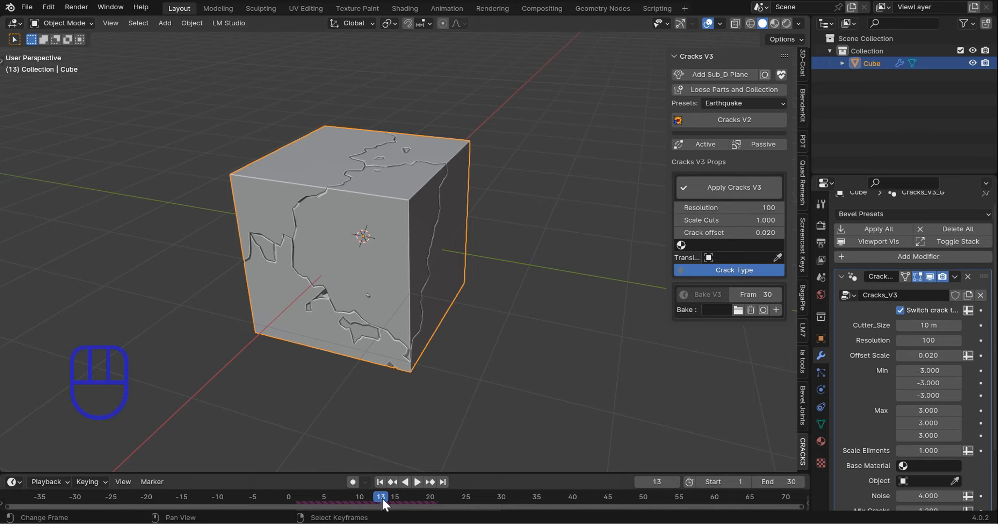
{"action": "left_click_drag", "start_coordinate": [382, 496], "coordinate": [389, 470]}
{"action": "middle_click_drag", "start_coordinate": [389, 470], "coordinate": [456, 368]}
{"action": "left_click_drag", "start_coordinate": [363, 496], "coordinate": [396, 495]}
{"action": "middle_click_drag", "start_coordinate": [479, 391], "coordinate": [540, 277]}
{"action": "scroll", "coordinate": [538, 272], "scroll_direction": "up", "scroll_amount": 5}
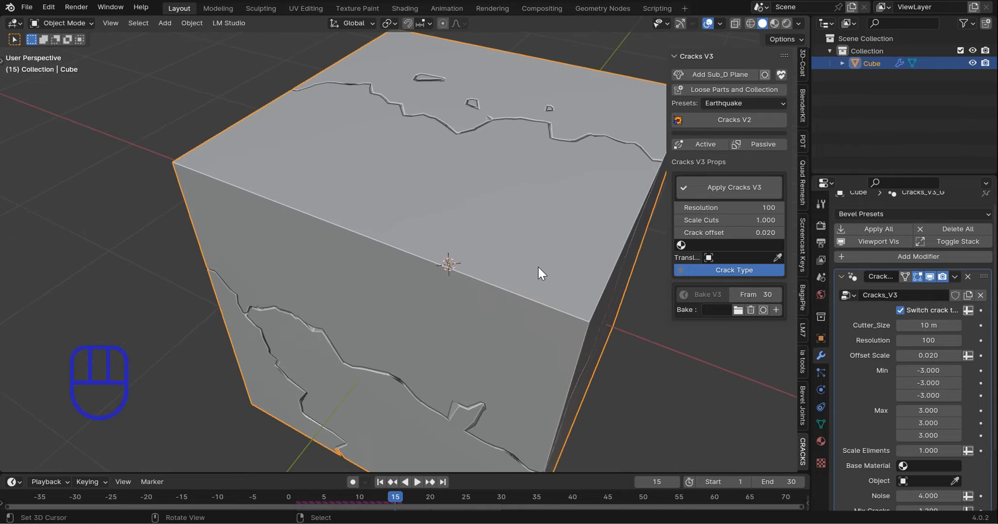
{"action": "middle_click_drag", "start_coordinate": [498, 254], "coordinate": [487, 237]}
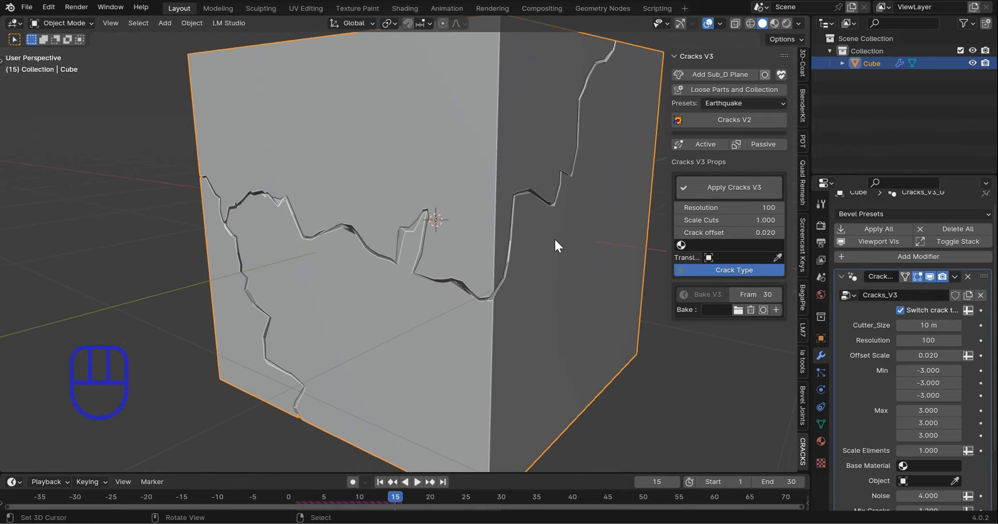
Step: Switch the cube to the Level 3 crack preset and return to frame 1
{"action": "left_click", "coordinate": [739, 101]}
{"action": "left_click", "coordinate": [729, 158]}
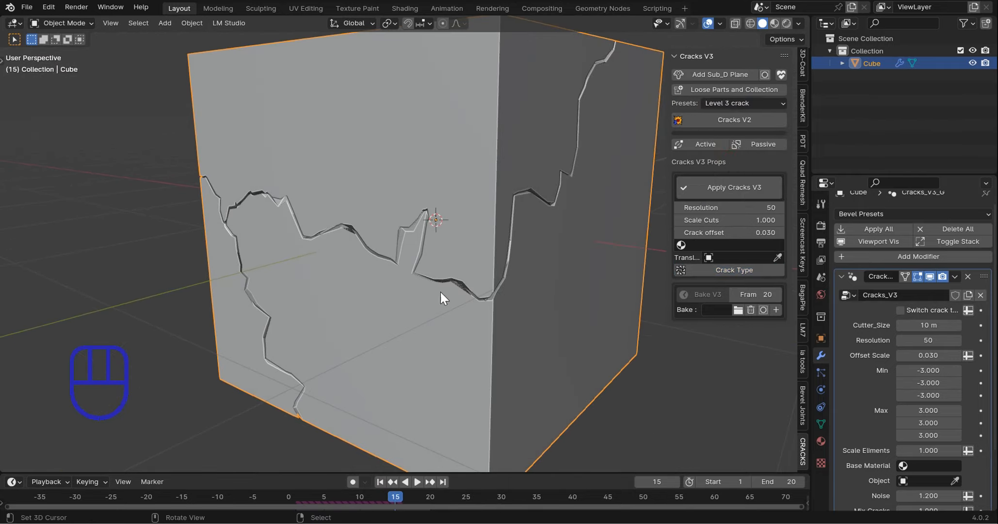
{"action": "key", "text": "shift+Left"}
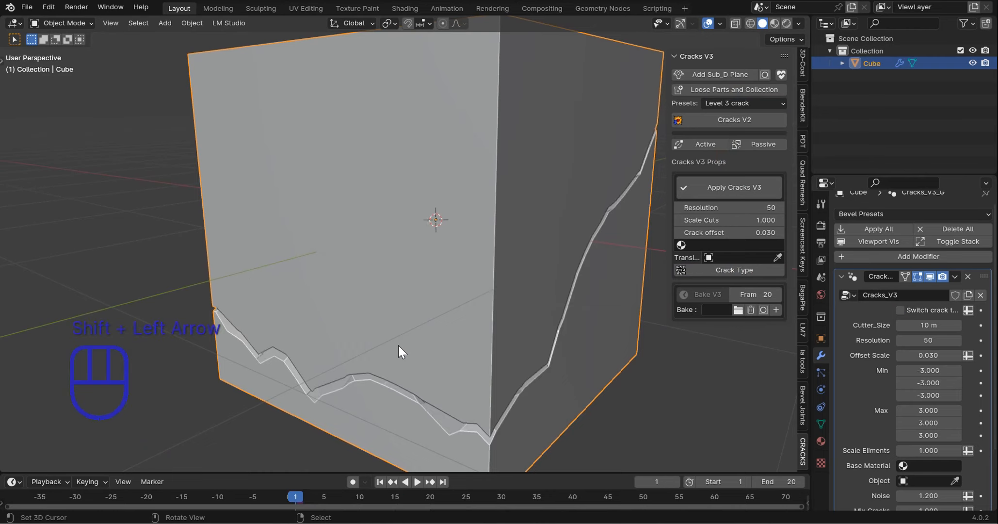
{"action": "scroll", "coordinate": [323, 404], "scroll_direction": "down", "scroll_amount": 3}
Step: Scrub the timeline up to frame 20 to examine how the Level 3 cracks change across the cube
{"action": "left_click_drag", "start_coordinate": [299, 494], "coordinate": [409, 502]}
{"action": "middle_click_drag", "start_coordinate": [459, 399], "coordinate": [451, 302]}
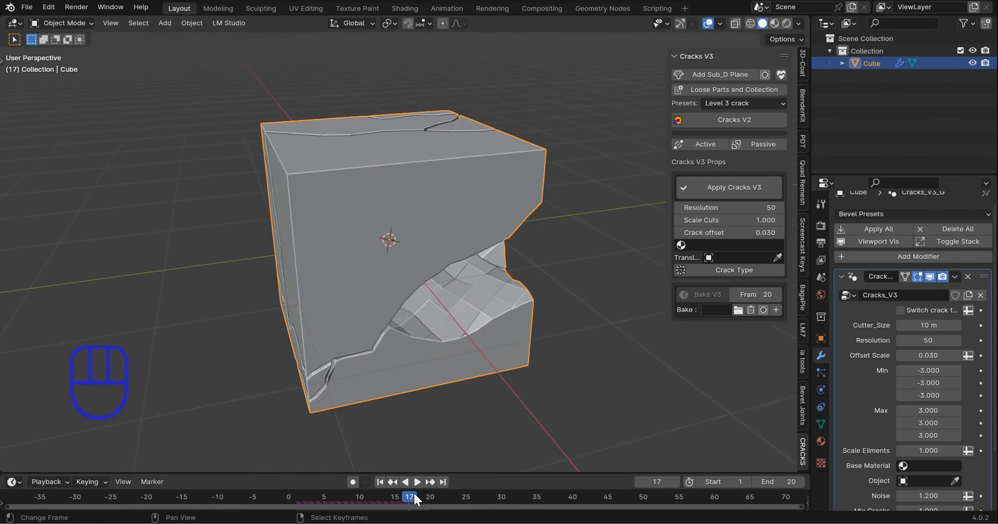
{"action": "left_click_drag", "start_coordinate": [408, 493], "coordinate": [433, 520]}
{"action": "middle_click_drag", "start_coordinate": [588, 298], "coordinate": [591, 269]}
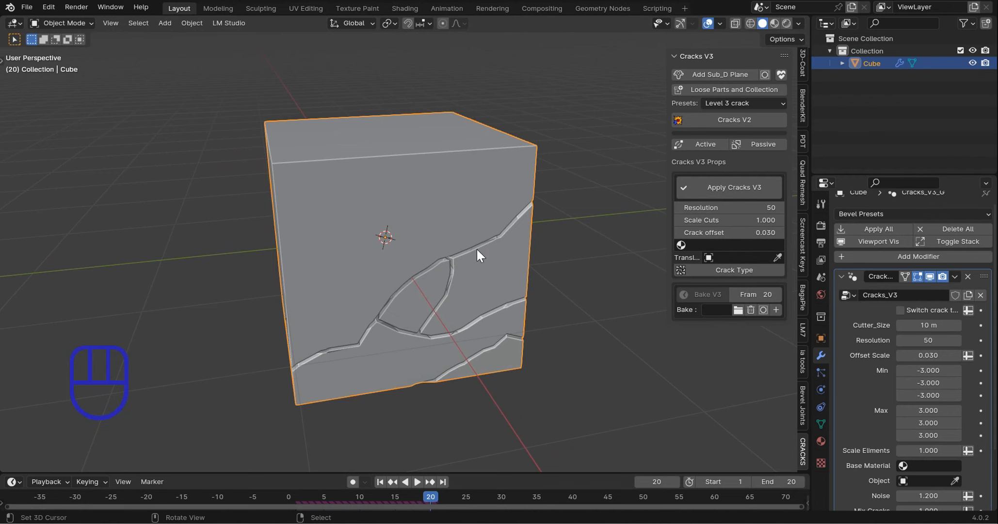
Step: Delete the cracked cube and add a mesh plane in its place
{"action": "key", "text": "Delete"}
{"action": "middle_click_drag", "start_coordinate": [403, 193], "coordinate": [409, 200], "text": "shift"}
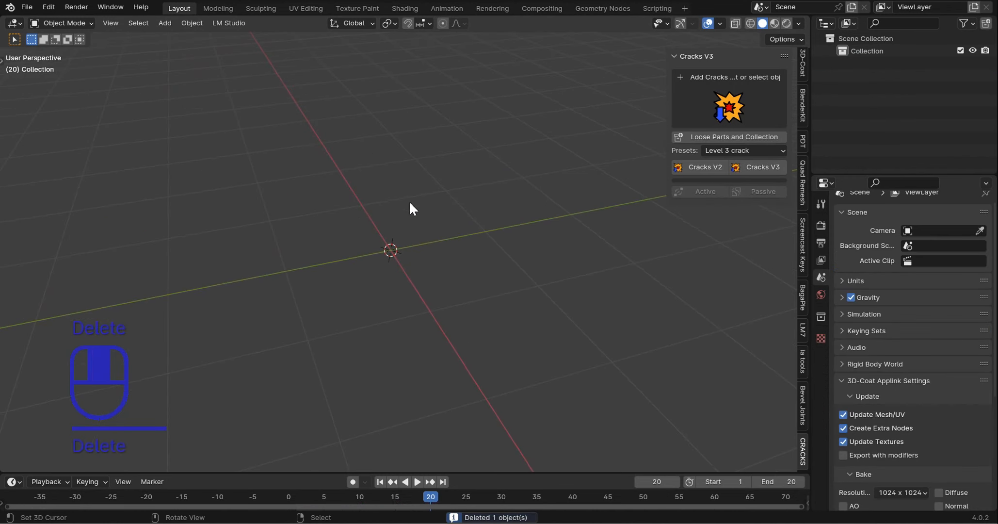
{"action": "key", "text": "shift+a"}
{"action": "mouse_move", "coordinate": [397, 208]}
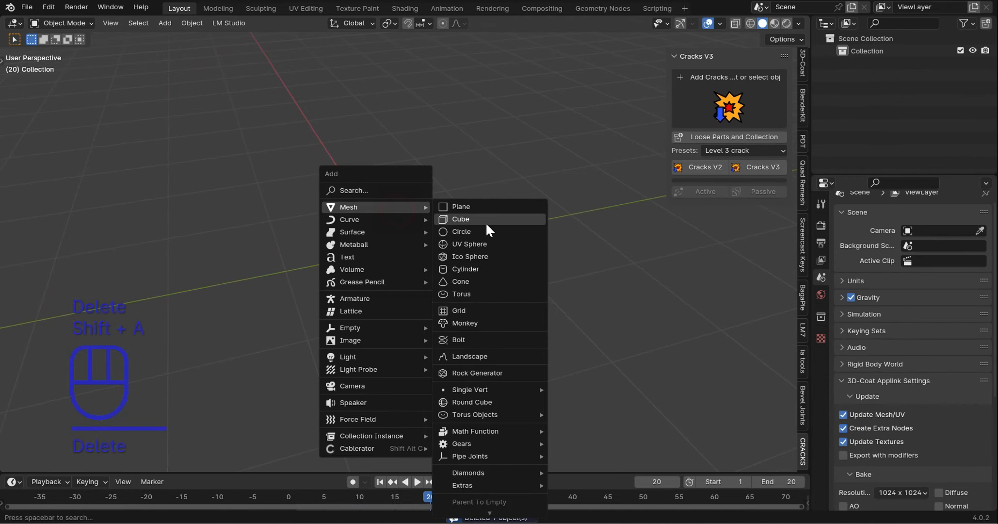
{"action": "left_click", "coordinate": [485, 206]}
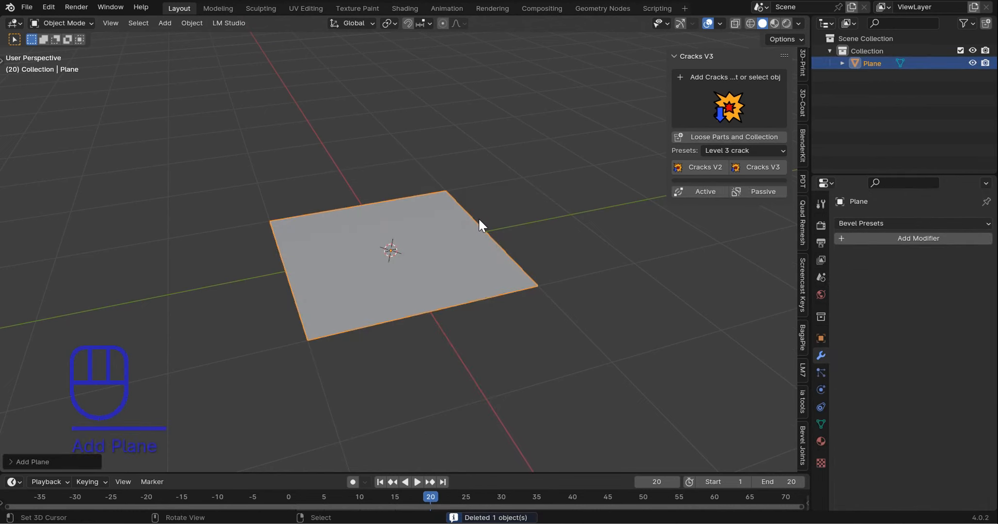
Step: Apply Cracks V3 to the plane using the Level 3 crack preset and inspect the crack
{"action": "middle_click_drag", "start_coordinate": [478, 218], "coordinate": [497, 232]}
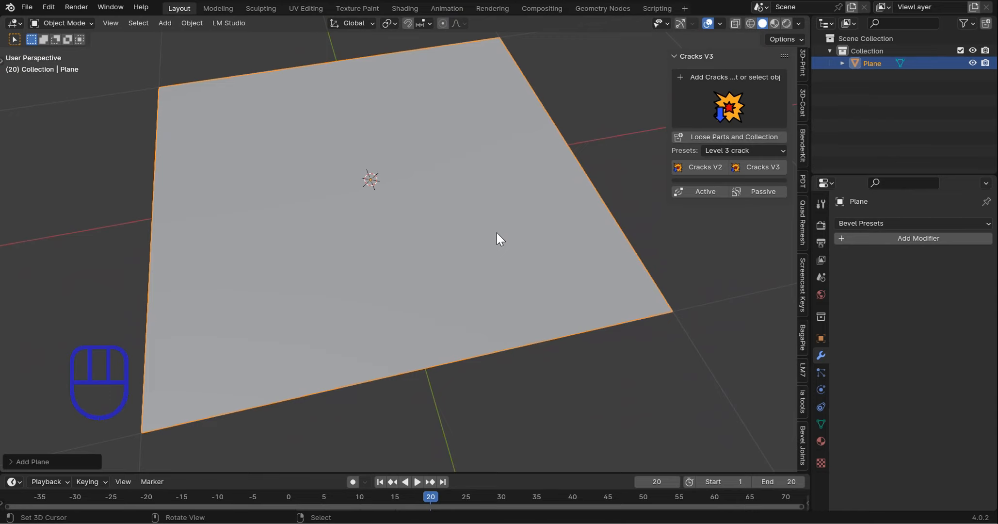
{"action": "middle_click_drag", "start_coordinate": [497, 232], "coordinate": [668, 200]}
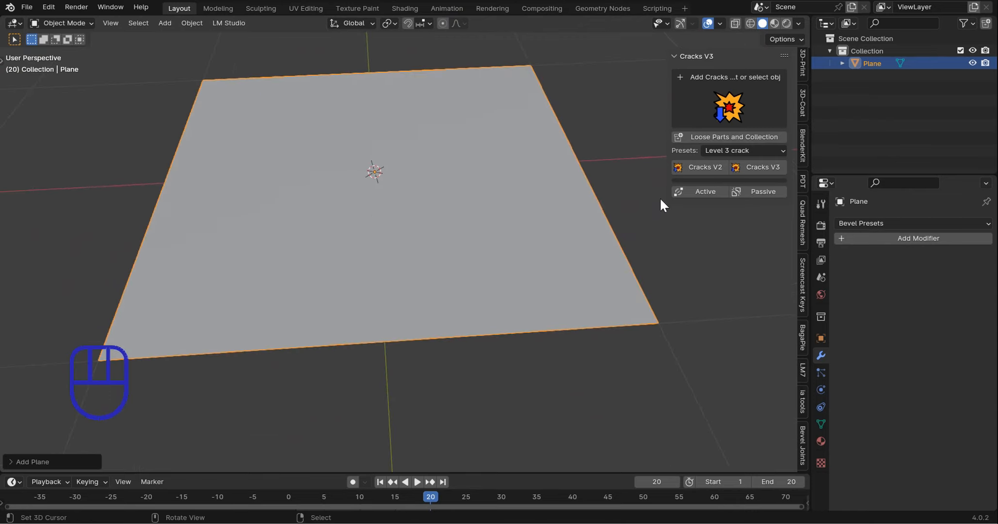
{"action": "left_click", "coordinate": [757, 166]}
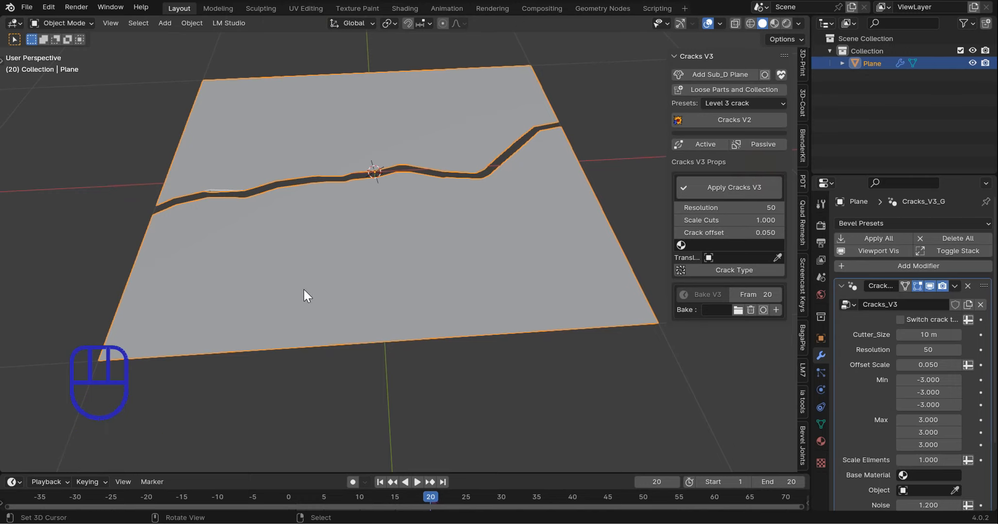
{"action": "mouse_move", "coordinate": [305, 290]}
{"action": "middle_mouse_down"}
{"action": "mouse_move", "coordinate": [285, 304]}
{"action": "mouse_move", "coordinate": [304, 305]}
{"action": "middle_mouse_up"}
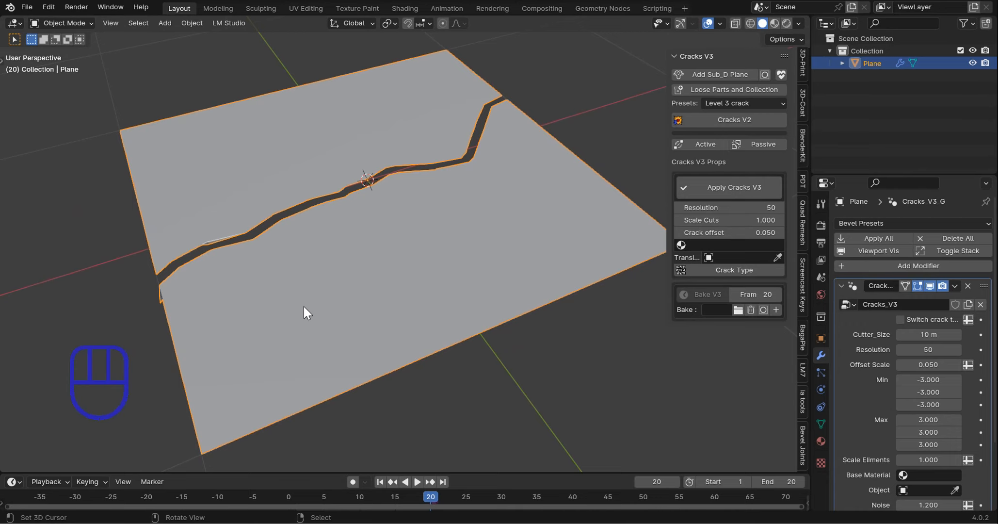
{"action": "middle_click_drag", "start_coordinate": [315, 310], "coordinate": [262, 466]}
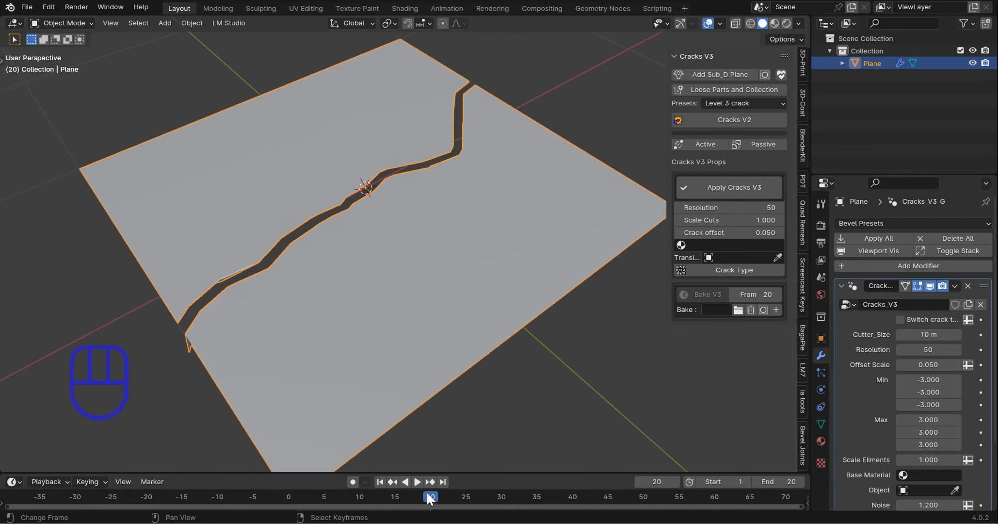
Step: Scrub the timeline from frame 1 to 10 to examine the plane's cracks, and return to frame 1
{"action": "key", "text": "shift+Left"}
{"action": "scroll", "coordinate": [374, 388], "scroll_direction": "down", "scroll_amount": 3}
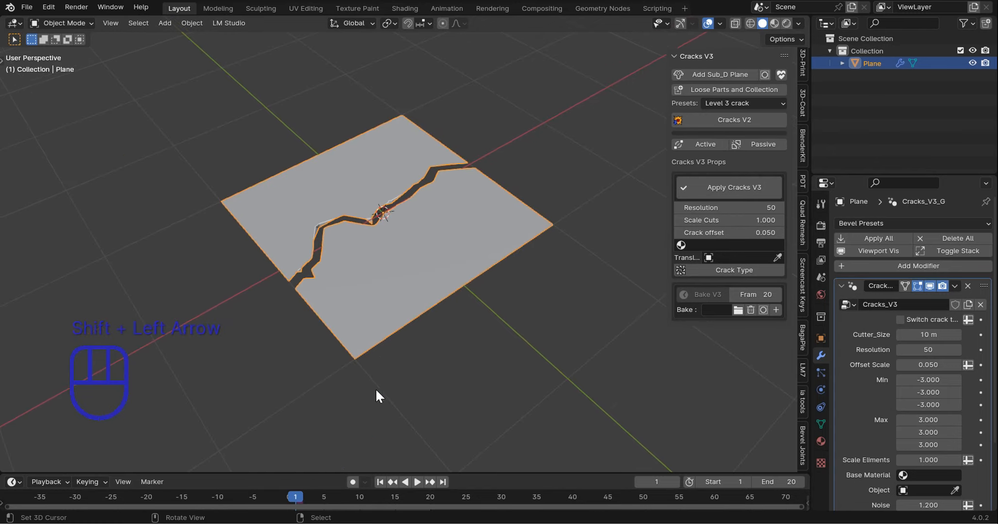
{"action": "left_click_drag", "start_coordinate": [297, 498], "coordinate": [357, 496]}
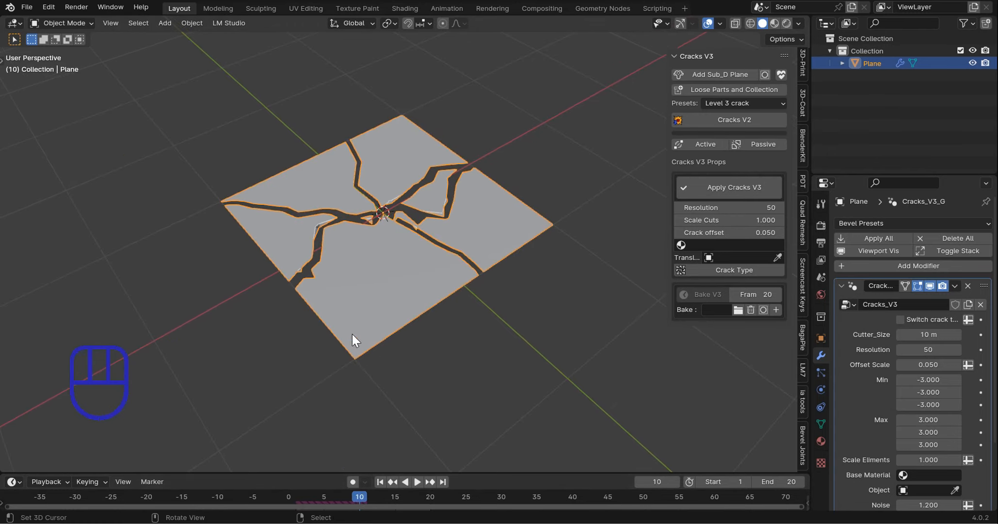
{"action": "middle_click_drag", "start_coordinate": [352, 334], "coordinate": [400, 316]}
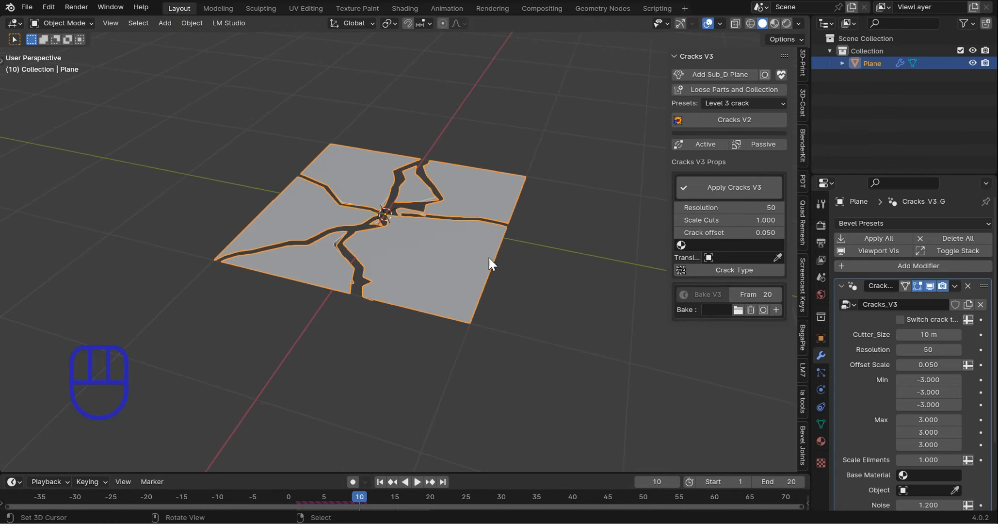
{"action": "left_click", "coordinate": [738, 103]}
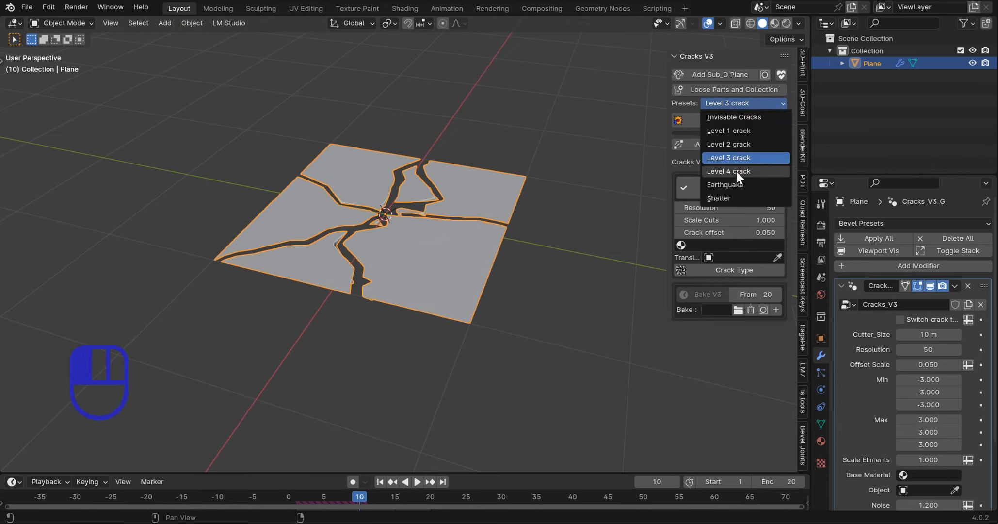
{"action": "key", "text": "shift+Left"}
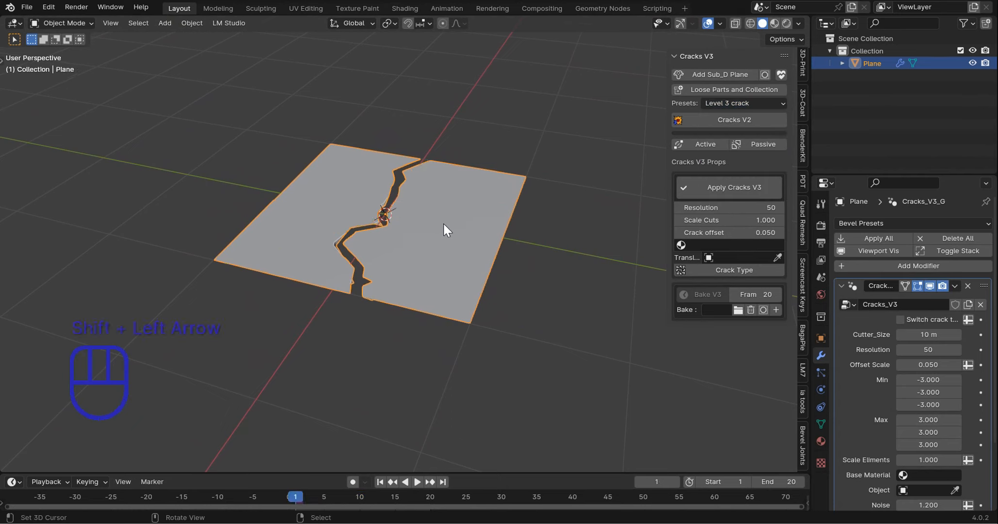
Step: Try the Level 4 crack preset on the plane, switch to the Earthquake preset, and inspect the cracked corner
{"action": "left_click", "coordinate": [747, 104]}
{"action": "left_click", "coordinate": [743, 171]}
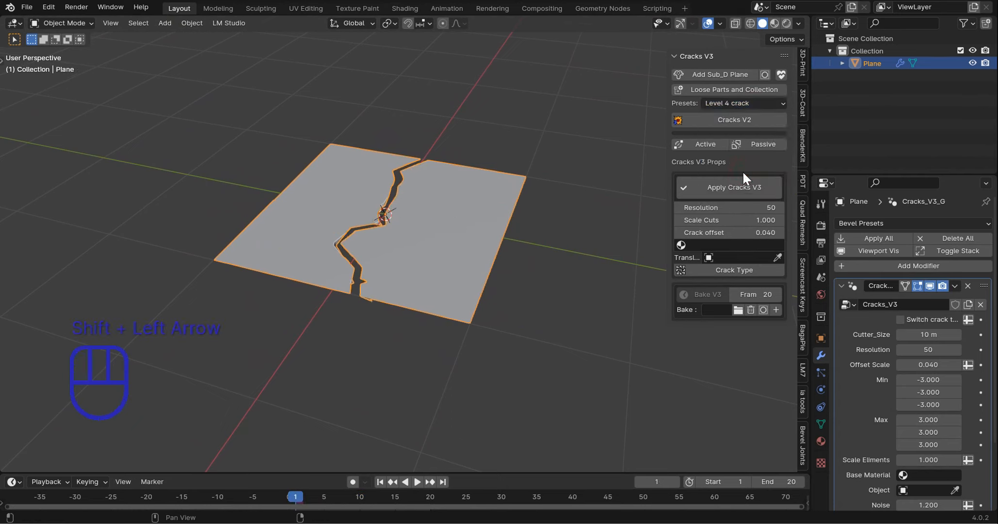
{"action": "left_click", "coordinate": [762, 102]}
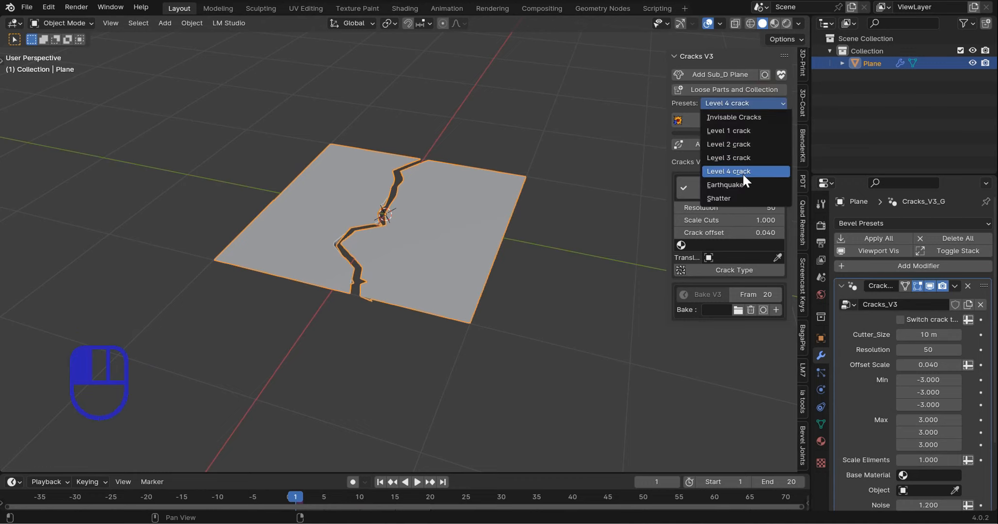
{"action": "left_click", "coordinate": [739, 184]}
{"action": "middle_click_drag", "start_coordinate": [650, 187], "coordinate": [527, 211]}
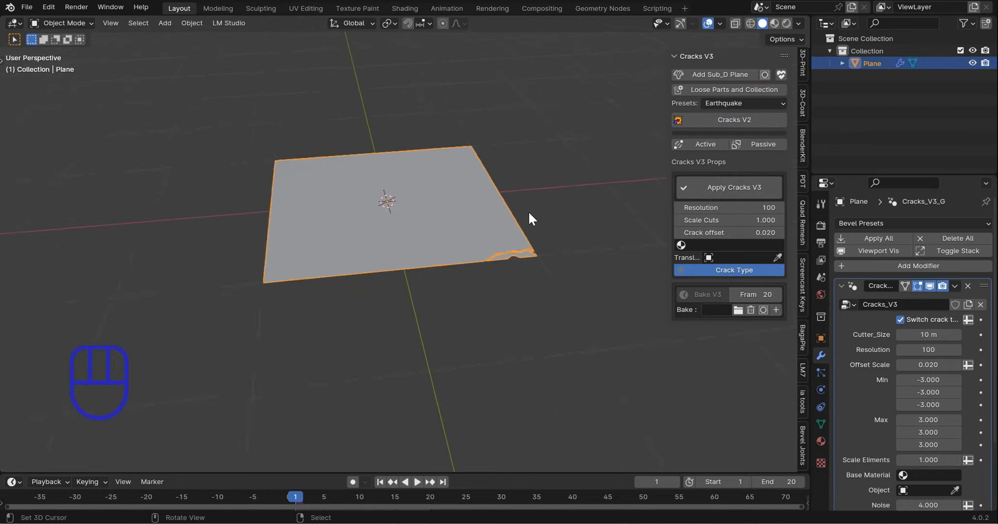
{"action": "scroll", "coordinate": [528, 211], "scroll_direction": "up", "scroll_amount": 4}
{"action": "scroll", "coordinate": [601, 274], "scroll_direction": "down", "scroll_amount": 2}
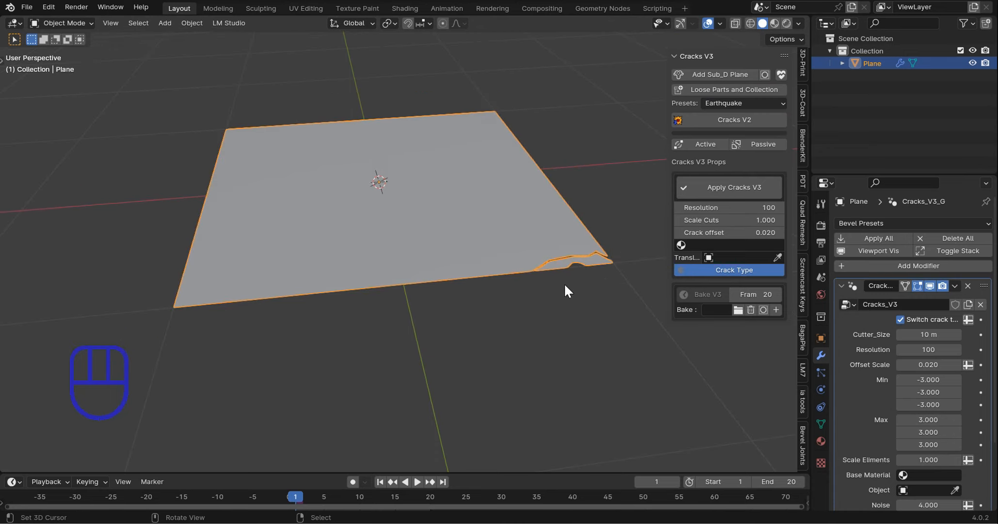
Step: Scrub the timeline from frame 1 to 20 and examine the Earthquake cracks along the plane's edges from several angles
{"action": "left_click_drag", "start_coordinate": [299, 496], "coordinate": [432, 502]}
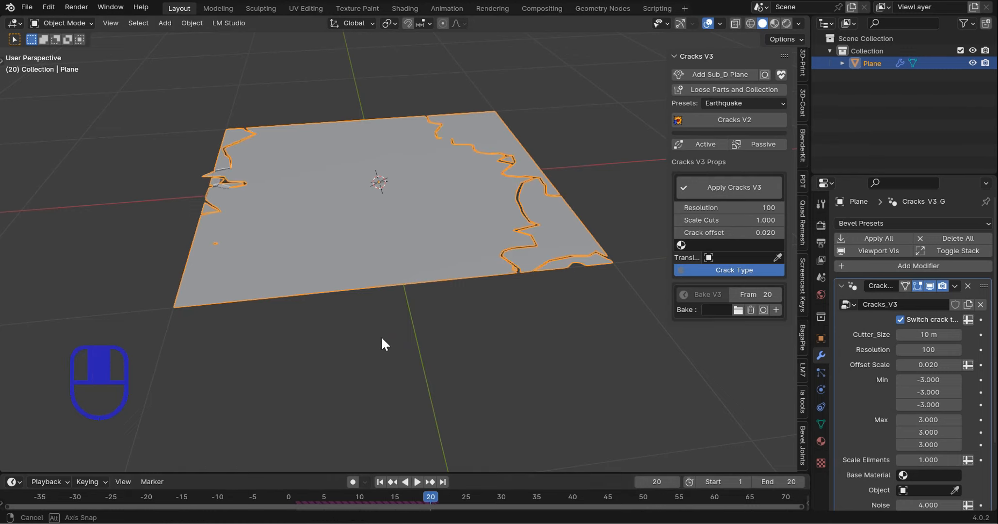
{"action": "middle_click_drag", "start_coordinate": [383, 343], "coordinate": [434, 302]}
{"action": "scroll", "coordinate": [433, 301], "scroll_direction": "up", "scroll_amount": 5}
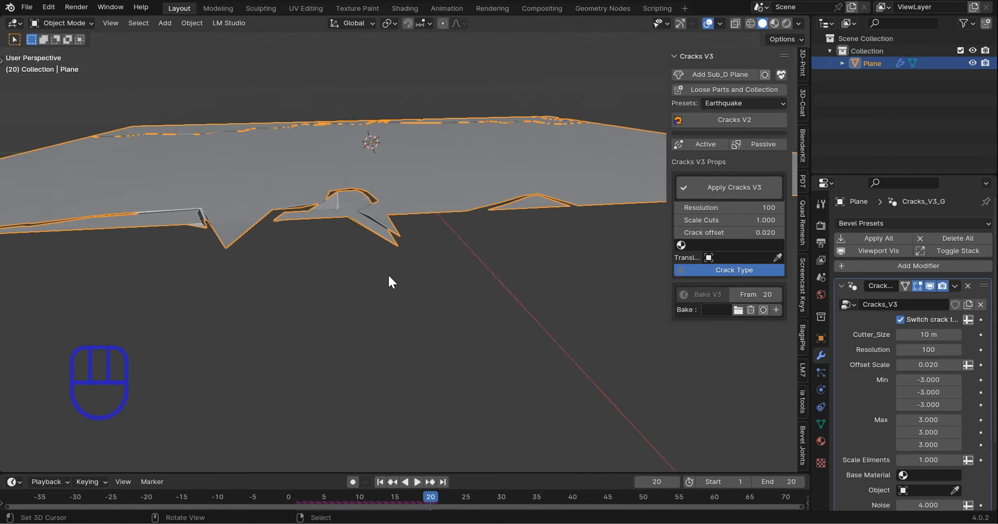
{"action": "middle_click_drag", "start_coordinate": [342, 197], "coordinate": [413, 262]}
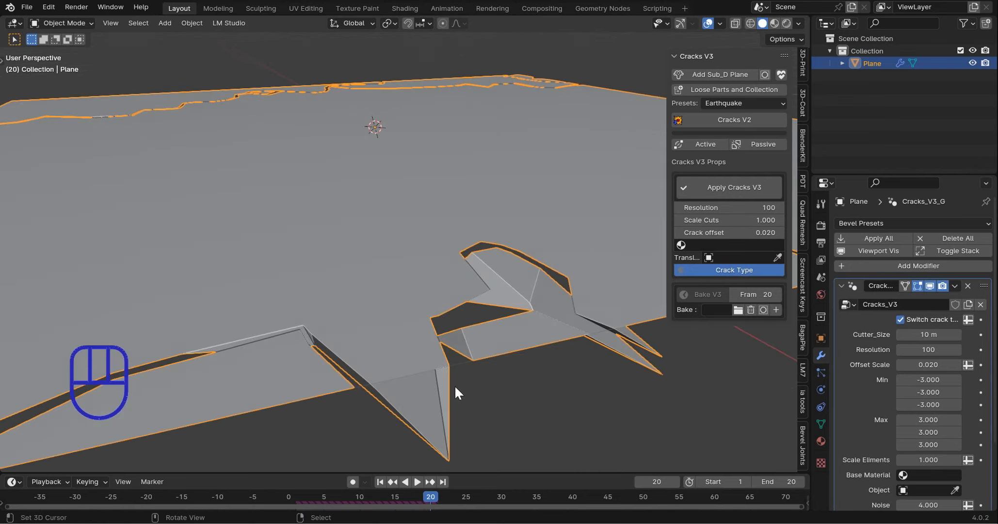
{"action": "scroll", "coordinate": [454, 387], "scroll_direction": "down", "scroll_amount": 3}
{"action": "middle_click_drag", "start_coordinate": [411, 302], "coordinate": [544, 369]}
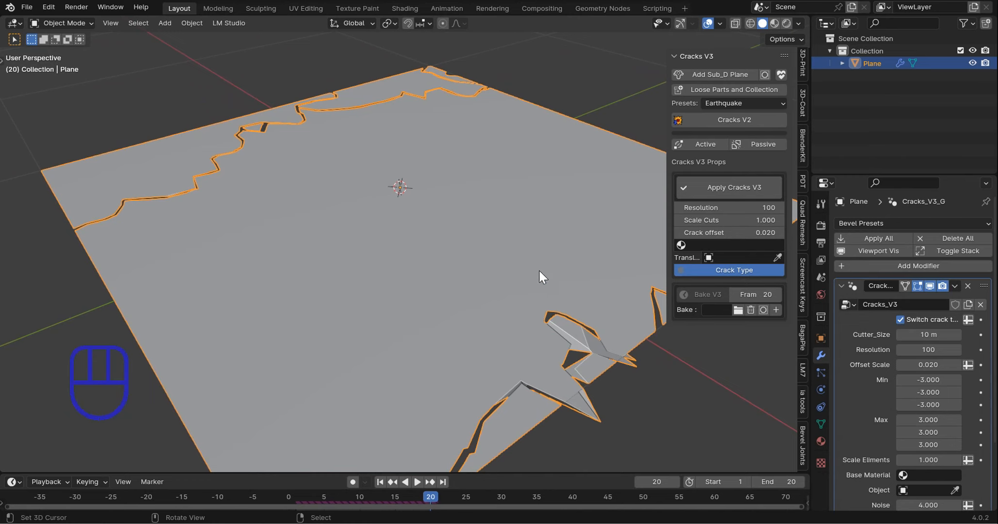
{"action": "scroll", "coordinate": [540, 276], "scroll_direction": "down", "scroll_amount": 4}
{"action": "middle_click_drag", "start_coordinate": [396, 231], "coordinate": [421, 306]}
Step: Set the timeline to frame 14, apply the Cracks V3 modifier, and separate the plane into a loose parts collection
{"action": "left_click_drag", "start_coordinate": [430, 498], "coordinate": [390, 503]}
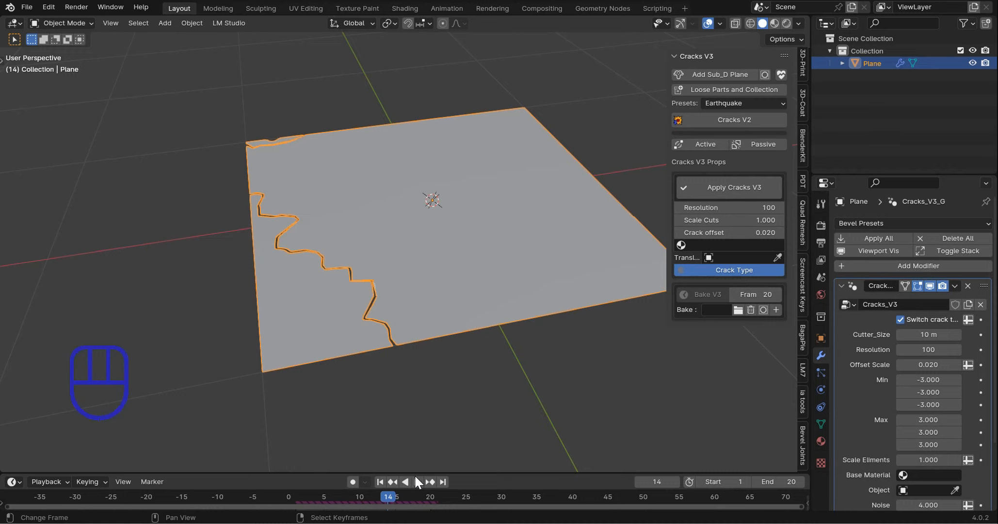
{"action": "middle_click_drag", "start_coordinate": [422, 450], "coordinate": [501, 247]}
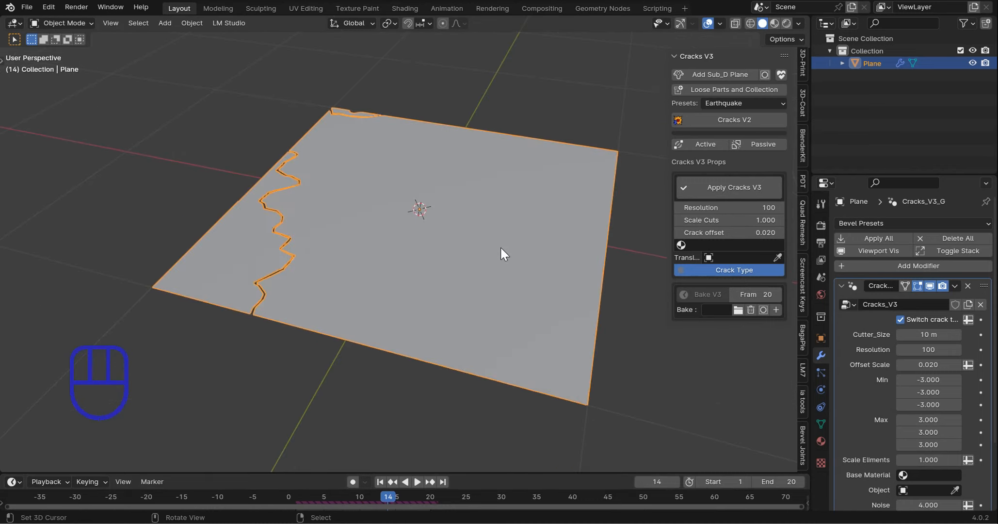
{"action": "left_click", "coordinate": [742, 186]}
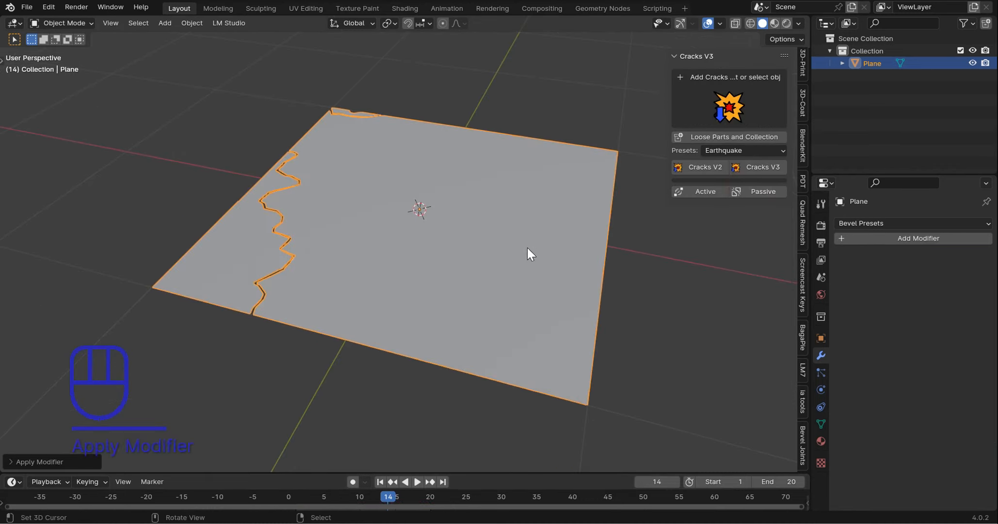
{"action": "left_click", "coordinate": [698, 136]}
Step: Add Cracks V3 with the Earthquake preset to the largest plane piece, and scrub the timeline from frame 1 to 16
{"action": "left_click", "coordinate": [511, 222]}
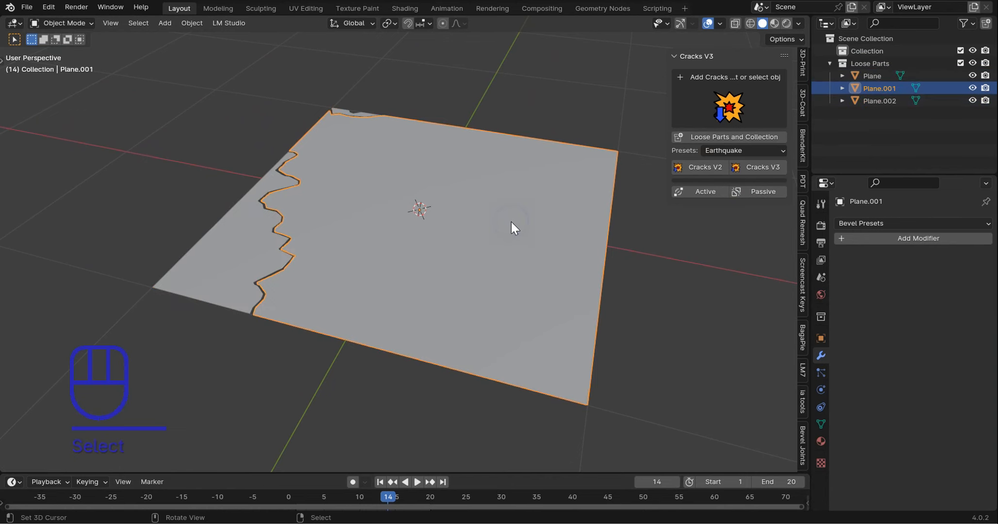
{"action": "left_click", "coordinate": [754, 170]}
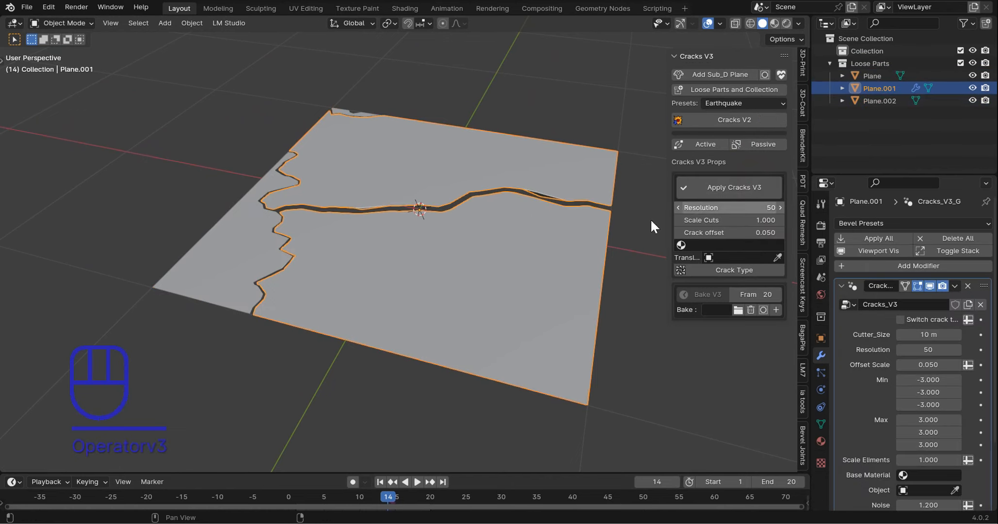
{"action": "left_click", "coordinate": [746, 103]}
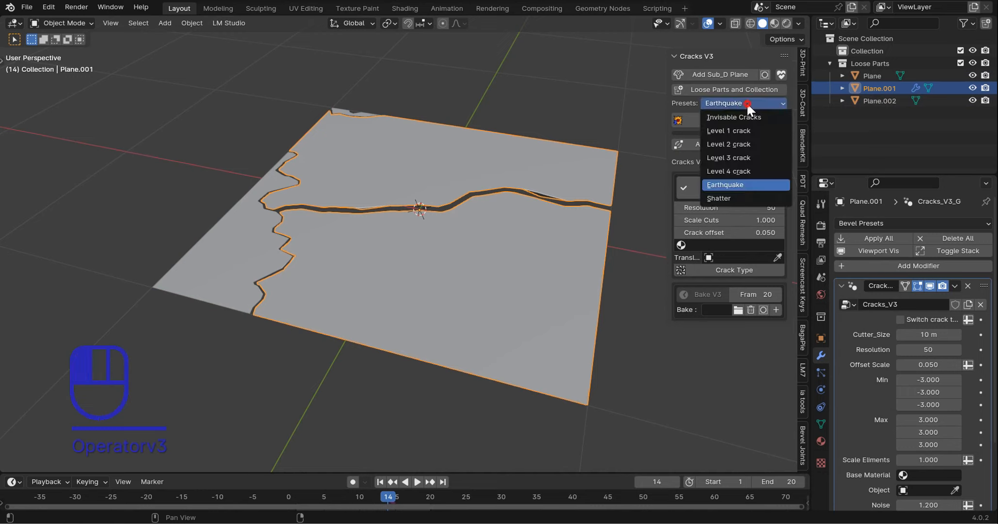
{"action": "left_click", "coordinate": [739, 179]}
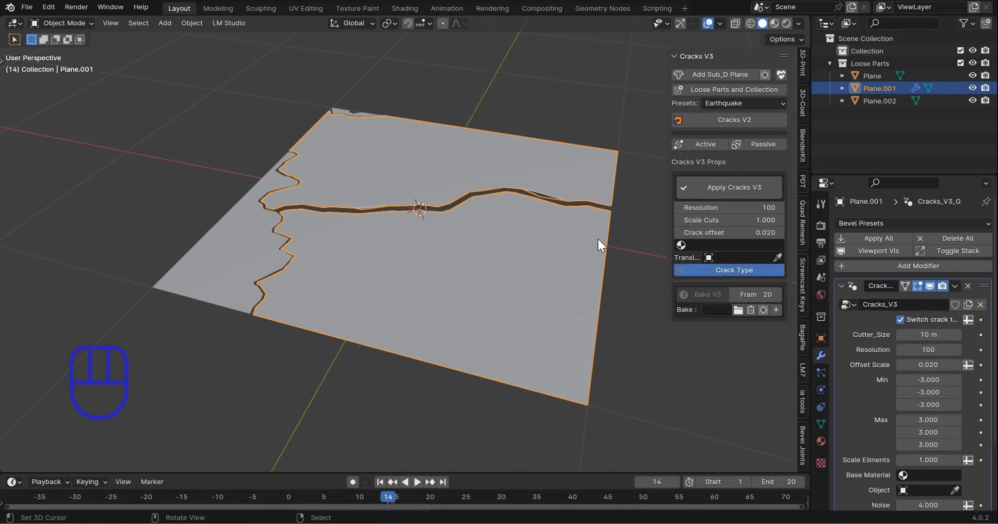
{"action": "key", "text": "shift+Left"}
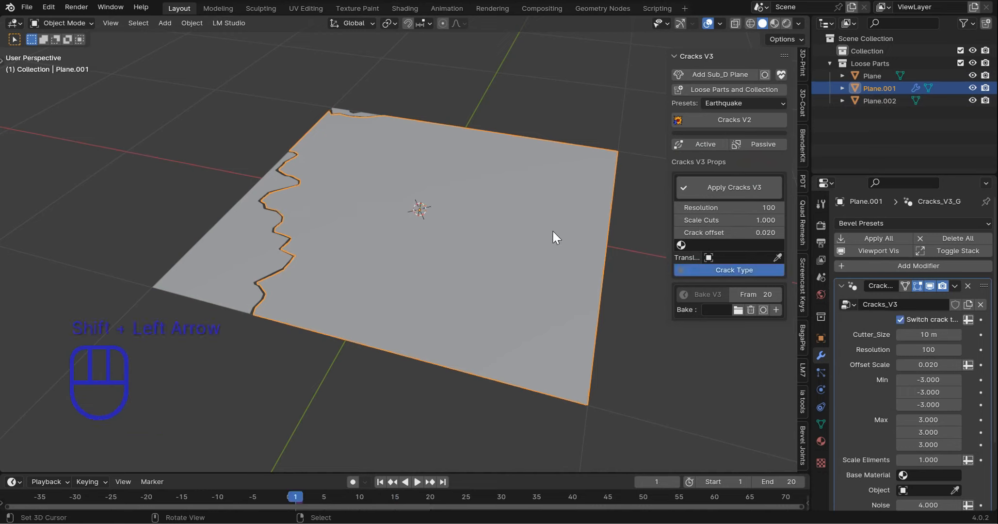
{"action": "left_click_drag", "start_coordinate": [296, 500], "coordinate": [405, 504]}
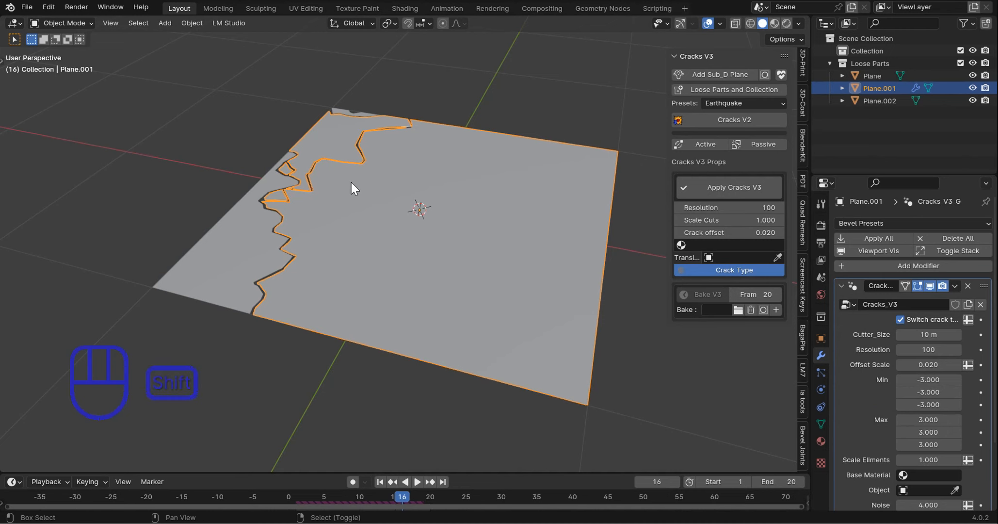
Step: Add a Plain Axes empty and assign it as the translate object of the largest piece's Cracks V3 settings
{"action": "key", "text": "shift+a"}
{"action": "mouse_move", "coordinate": [327, 302]}
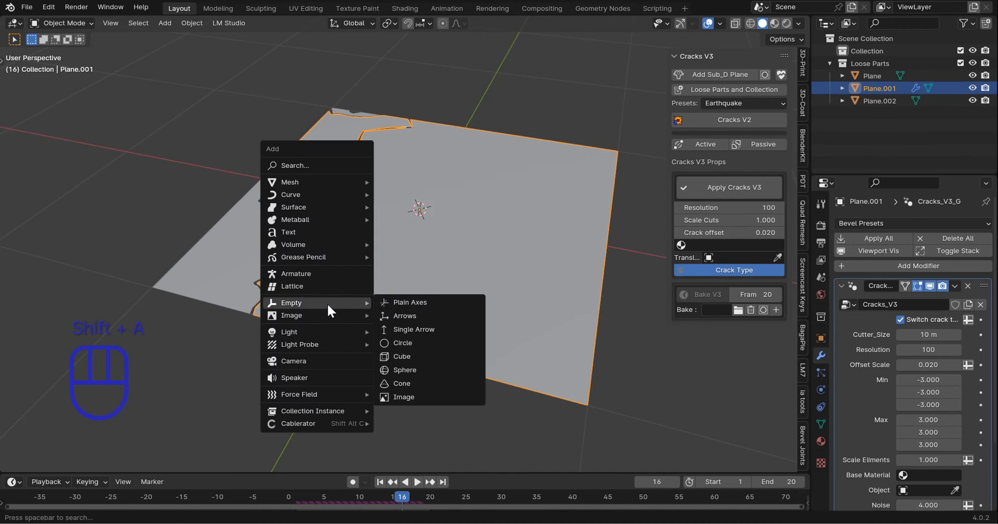
{"action": "left_click", "coordinate": [400, 304]}
{"action": "left_click", "coordinate": [531, 162]}
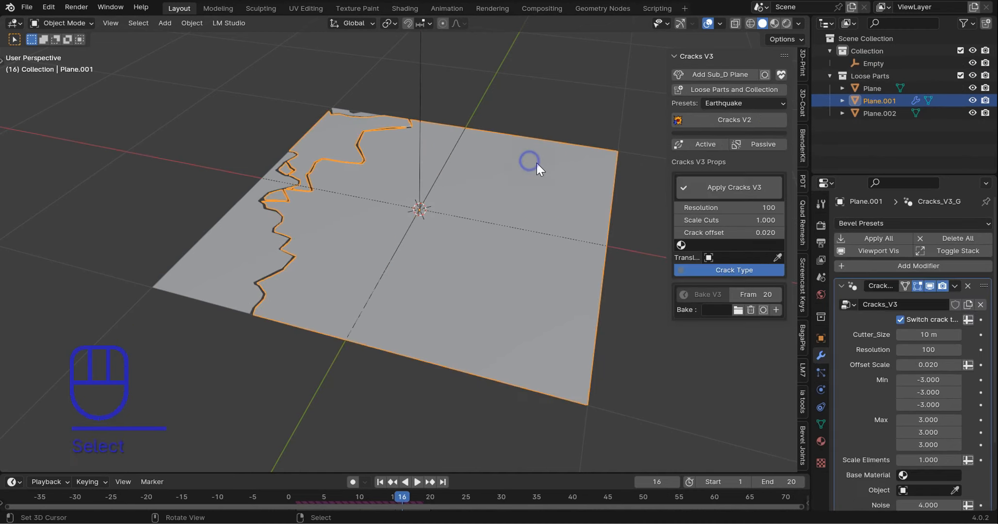
{"action": "left_click", "coordinate": [775, 258]}
{"action": "left_click", "coordinate": [419, 80]}
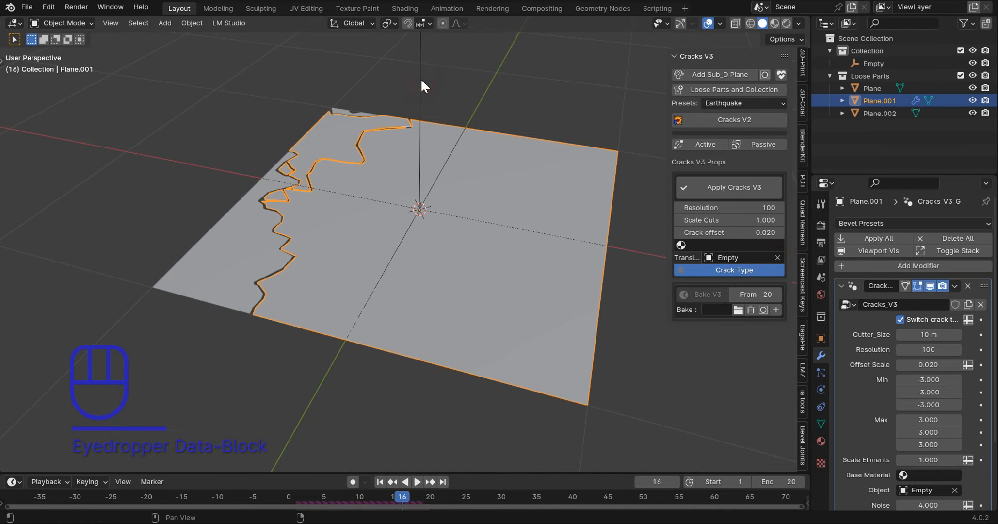
Step: Select the empty, return to frame 1, and try moving the empty to shift the cracks
{"action": "left_click", "coordinate": [421, 154]}
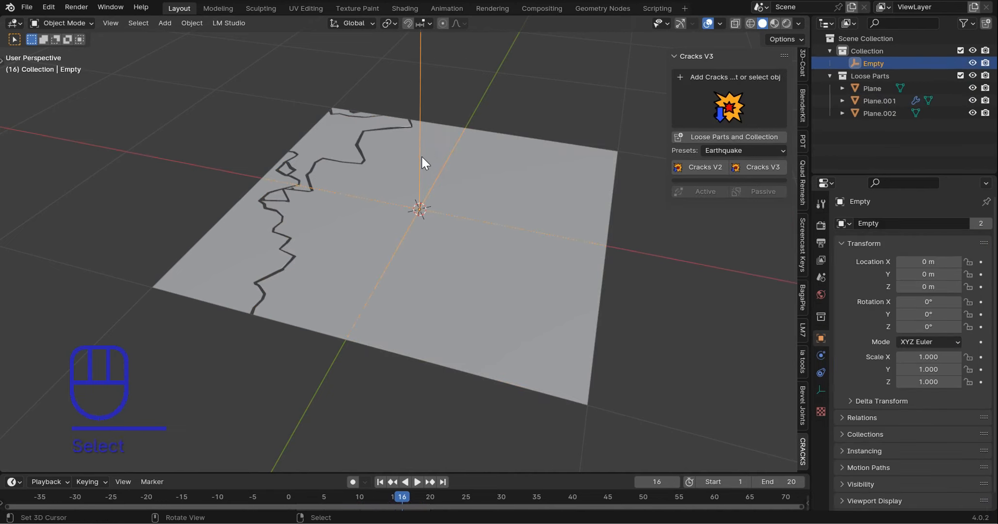
{"action": "key", "text": "g"}
{"action": "right_click", "coordinate": [420, 150]}
{"action": "key", "text": "shift+Left"}
{"action": "key", "text": "g"}
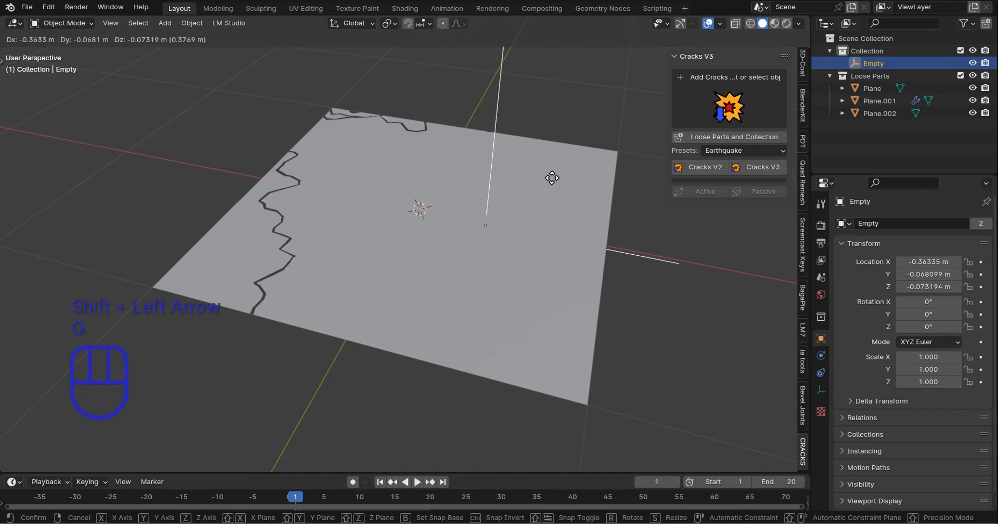
{"action": "right_click", "coordinate": [569, 227]}
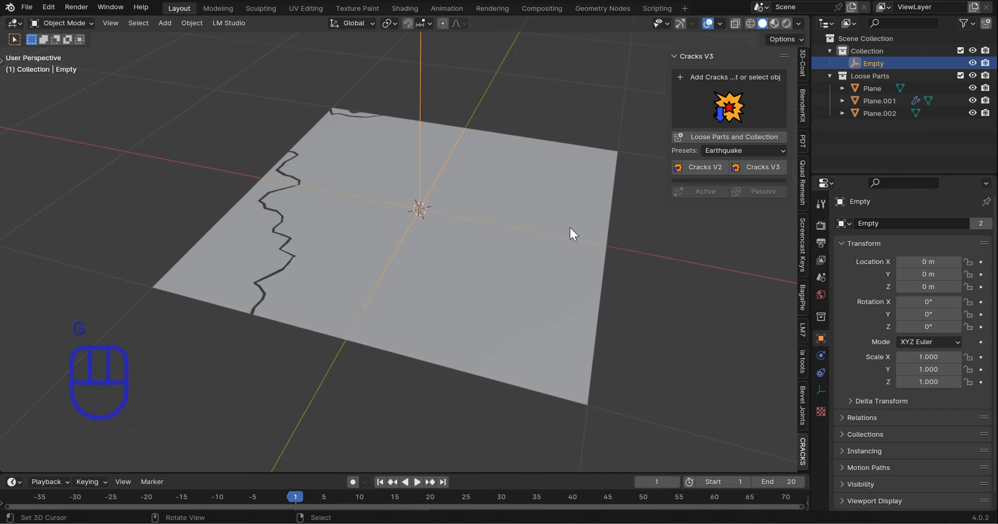
Step: Move the empty below the plane to about X 0.38 m, Y -0.54 m, Z -0.51 m and inspect the resulting cracks
{"action": "key", "text": "KP_7"}
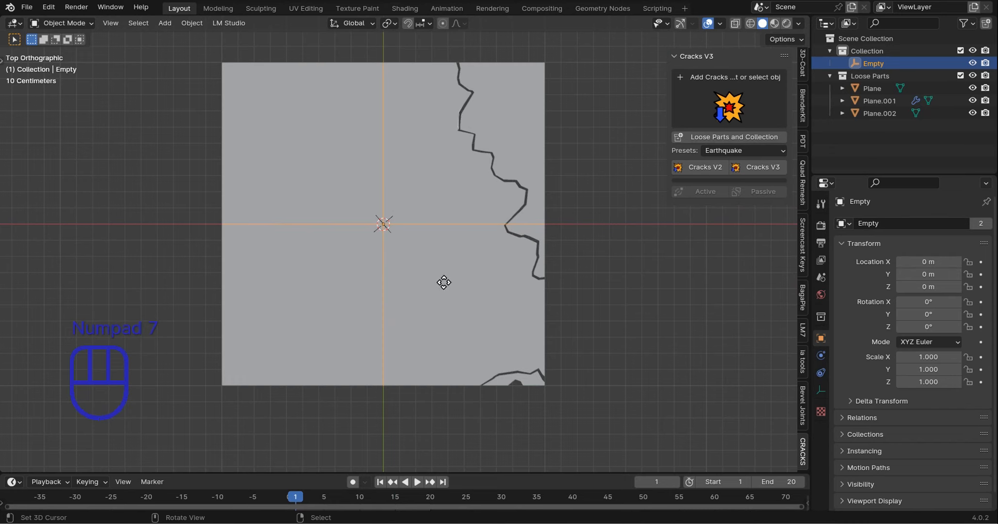
{"action": "key", "text": "g"}
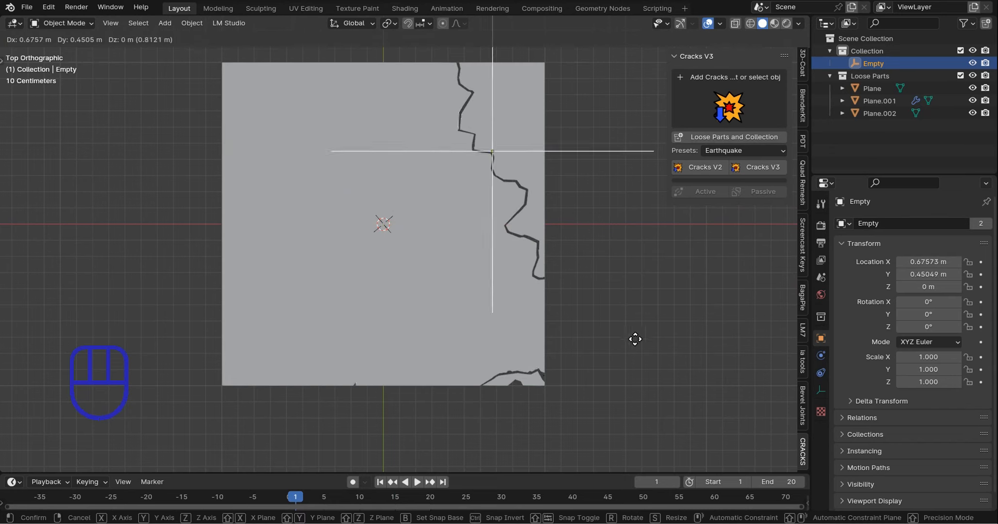
{"action": "left_click", "coordinate": [635, 385]}
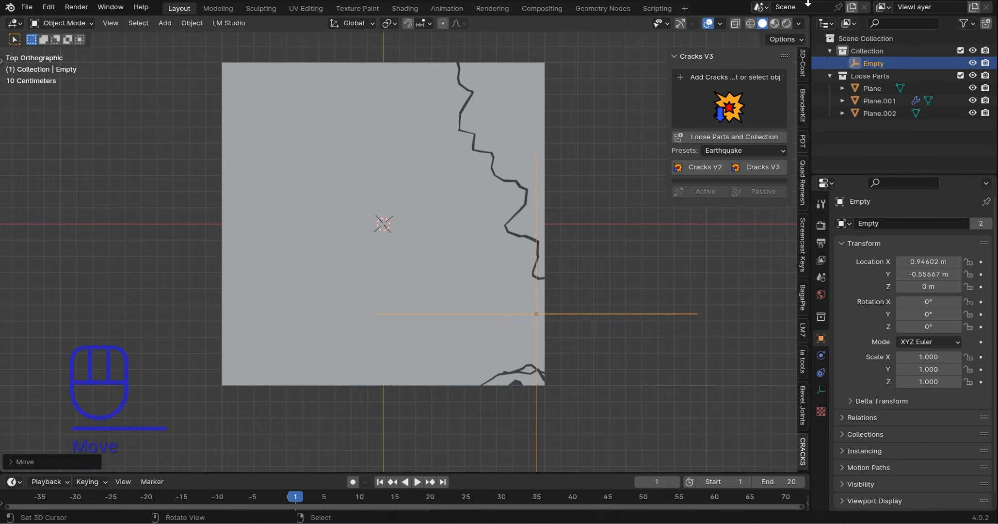
{"action": "middle_click_drag", "start_coordinate": [635, 385], "coordinate": [563, 158]}
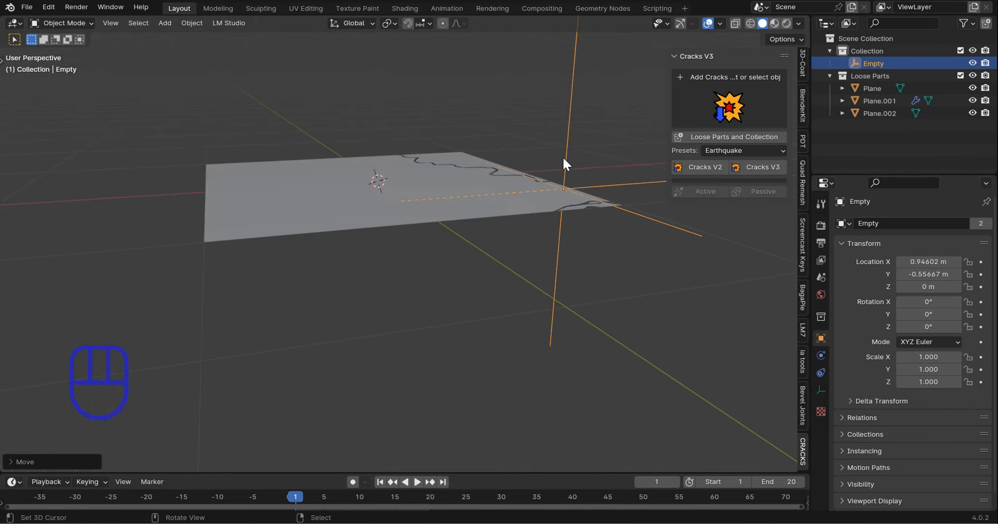
{"action": "key", "text": "g"}
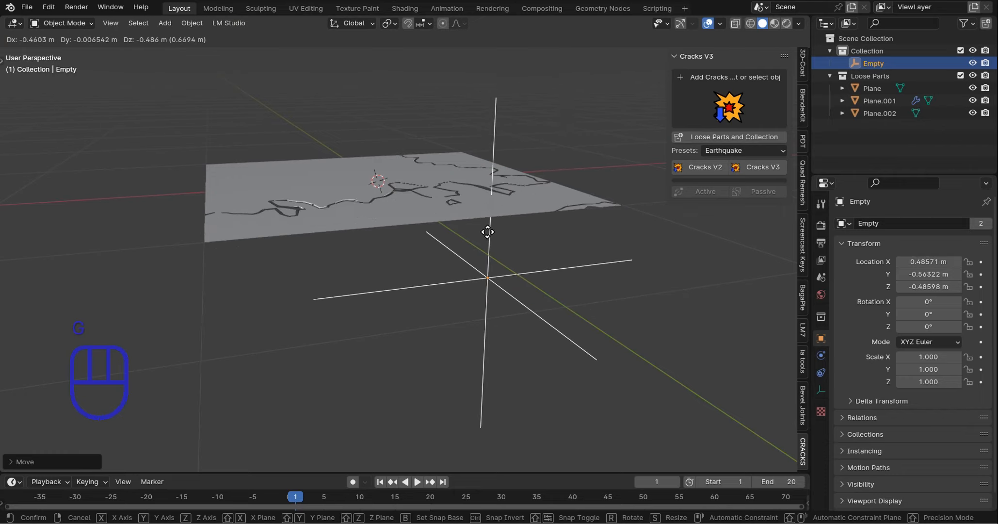
{"action": "left_click", "coordinate": [454, 228]}
{"action": "middle_click_drag", "start_coordinate": [454, 228], "coordinate": [578, 281]}
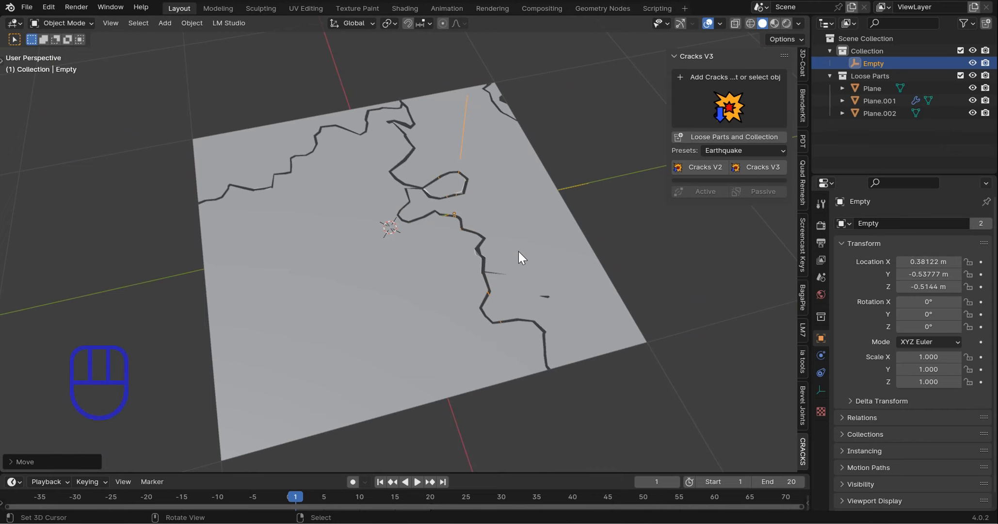
{"action": "middle_click_drag", "start_coordinate": [519, 252], "coordinate": [628, 252]}
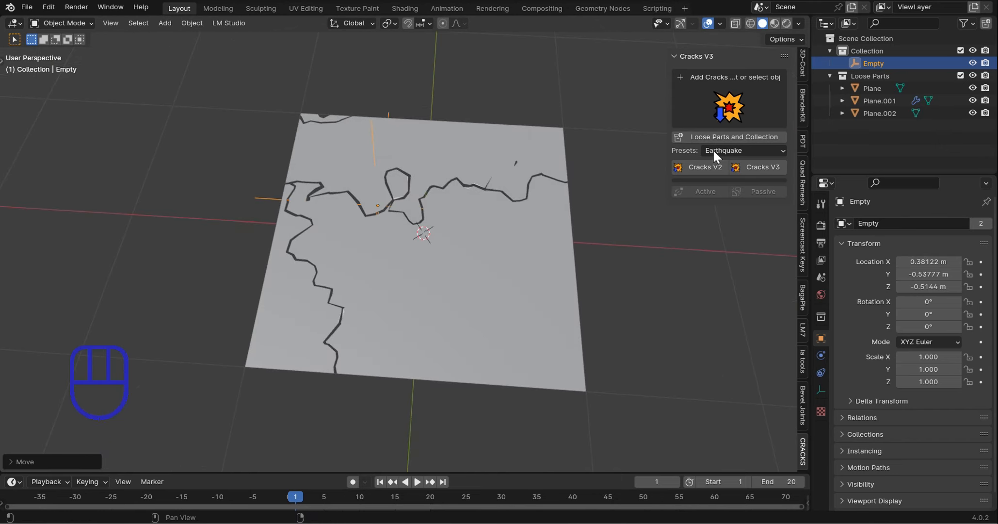
Step: Apply the Cracks V3 modifier on the largest cracked piece and separate it into loose parts
{"action": "left_click", "coordinate": [740, 167]}
{"action": "left_click", "coordinate": [706, 187]}
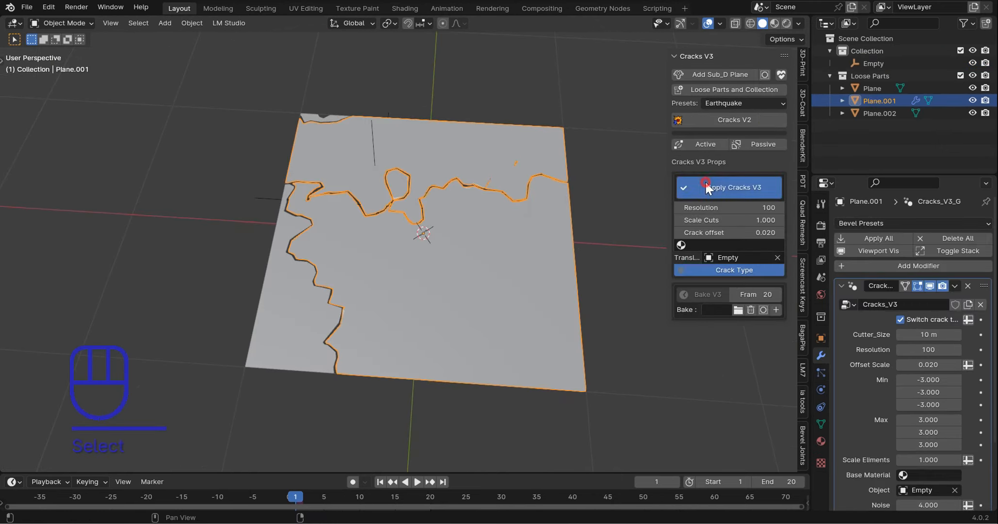
{"action": "left_click", "coordinate": [739, 136]}
Step: Select the large front piece, the rear piece and the small looped fragment in turn, test-moving each to check its separation
{"action": "left_click", "coordinate": [483, 249]}
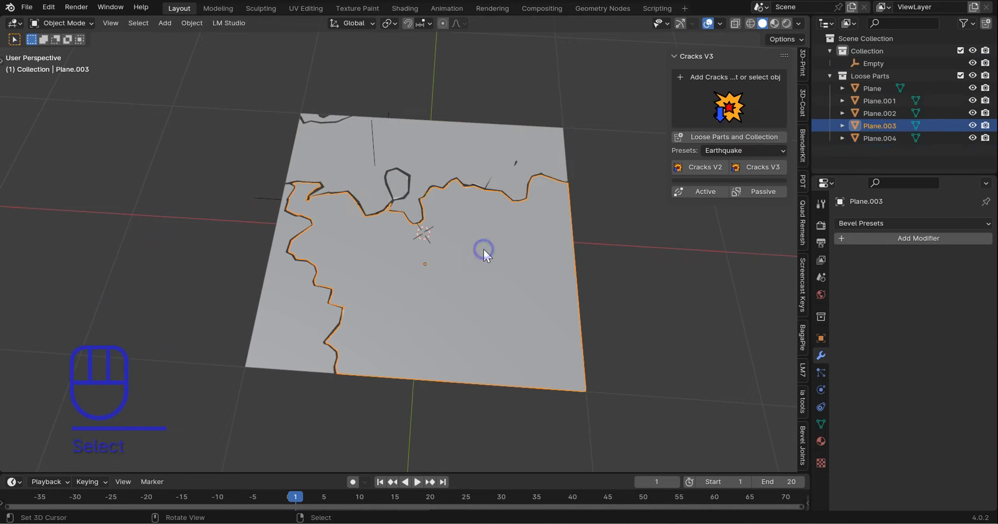
{"action": "middle_click_drag", "start_coordinate": [487, 265], "coordinate": [544, 223]}
{"action": "key", "text": "g"}
{"action": "right_click", "coordinate": [576, 148]}
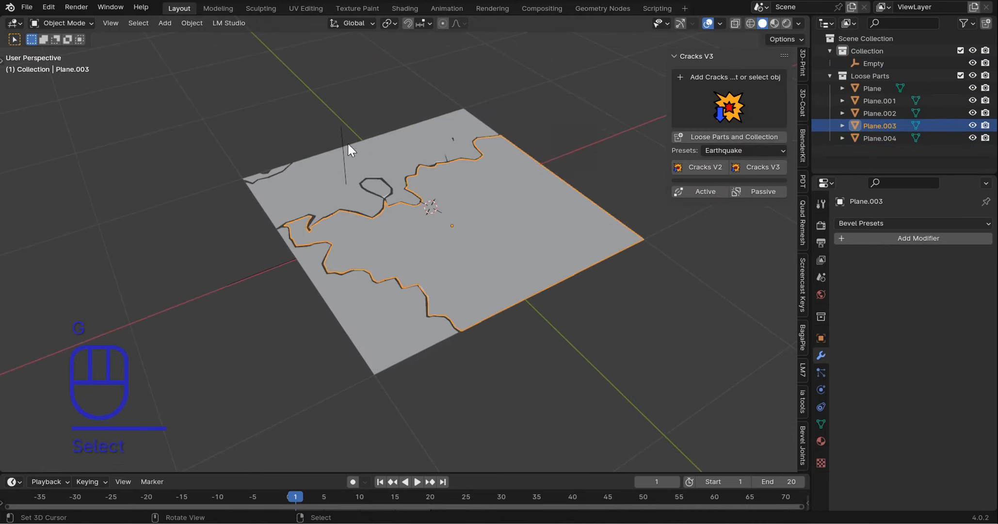
{"action": "right_click", "coordinate": [378, 195]}
{"action": "key", "text": "g"}
{"action": "right_click", "coordinate": [381, 181]}
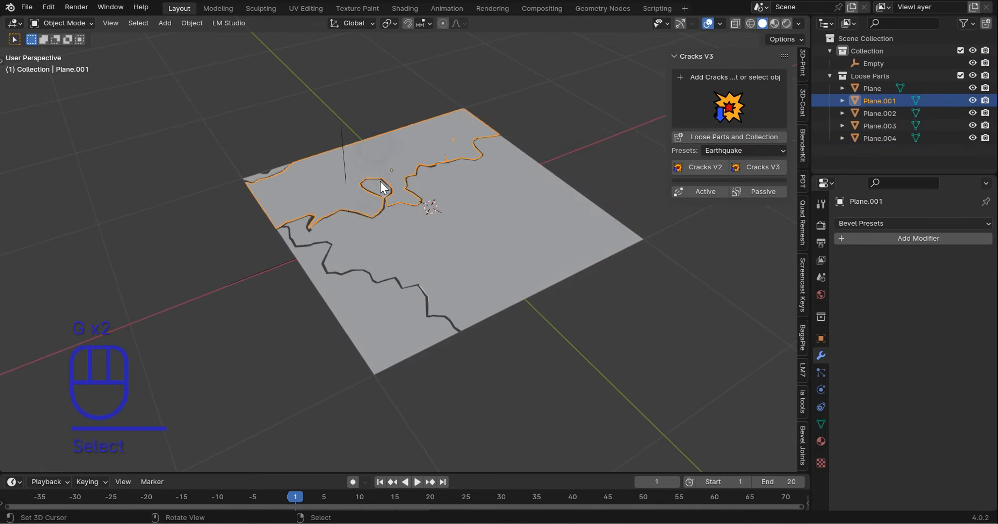
{"action": "right_click", "coordinate": [377, 189]}
{"action": "key", "text": "g"}
{"action": "right_click", "coordinate": [388, 145]}
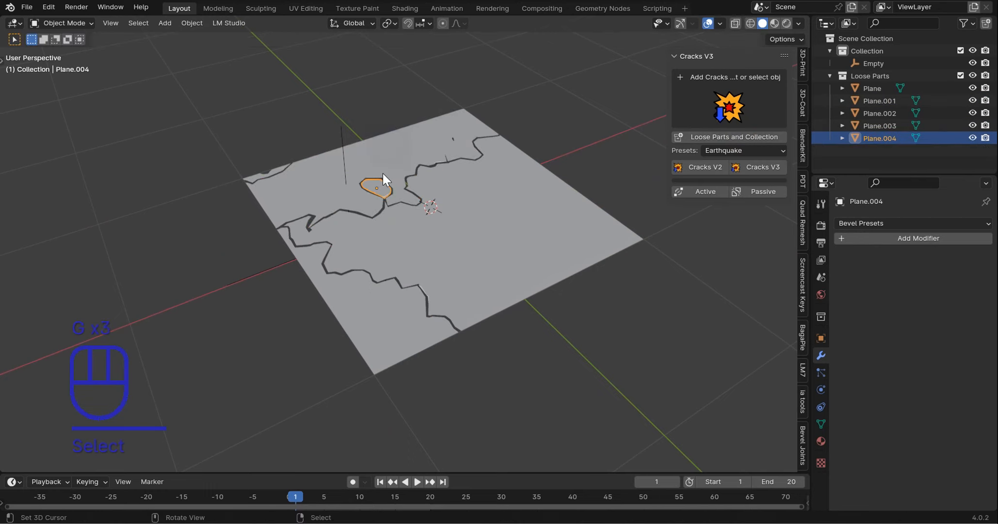
Step: Select the small looped fragment and test-move it to check that it is detached
{"action": "scroll", "coordinate": [414, 221], "scroll_direction": "up", "scroll_amount": 5}
{"action": "scroll", "coordinate": [421, 234], "scroll_direction": "up", "scroll_amount": 1}
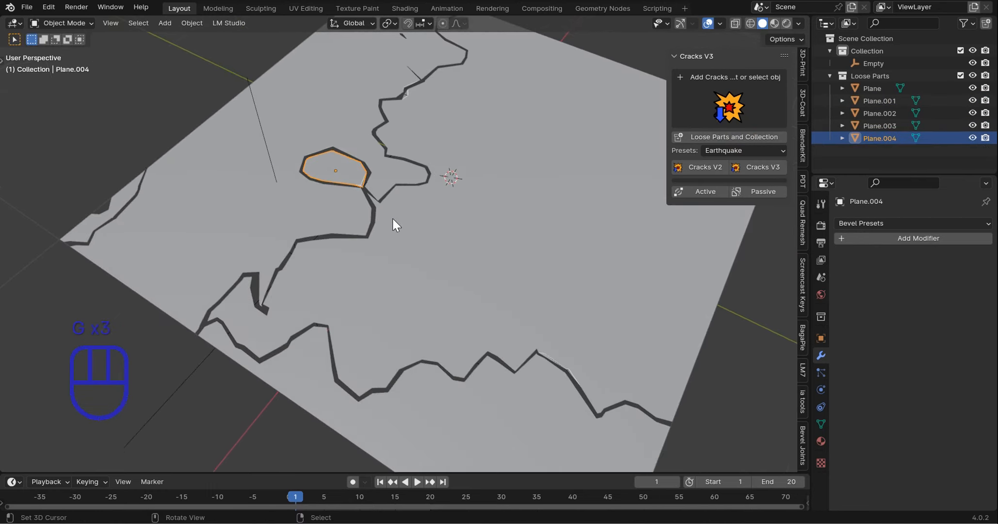
{"action": "mouse_move", "coordinate": [360, 202]}
{"action": "middle_mouse_down", "text": "shift"}
{"action": "mouse_move", "coordinate": [388, 240]}
{"action": "mouse_move", "coordinate": [378, 196]}
{"action": "middle_mouse_up", "text": "shift"}
{"action": "right_click", "coordinate": [367, 202]}
{"action": "key", "text": "g"}
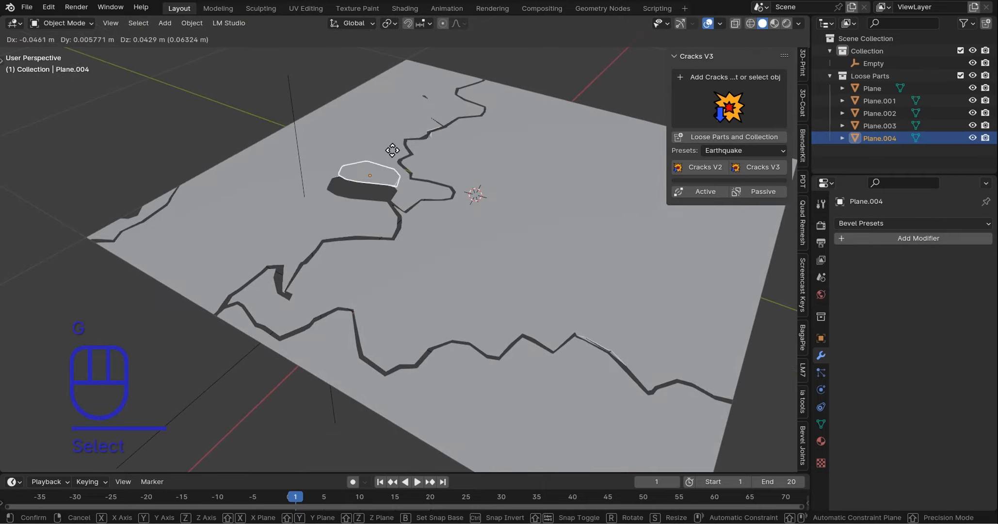
{"action": "right_click", "coordinate": [374, 168]}
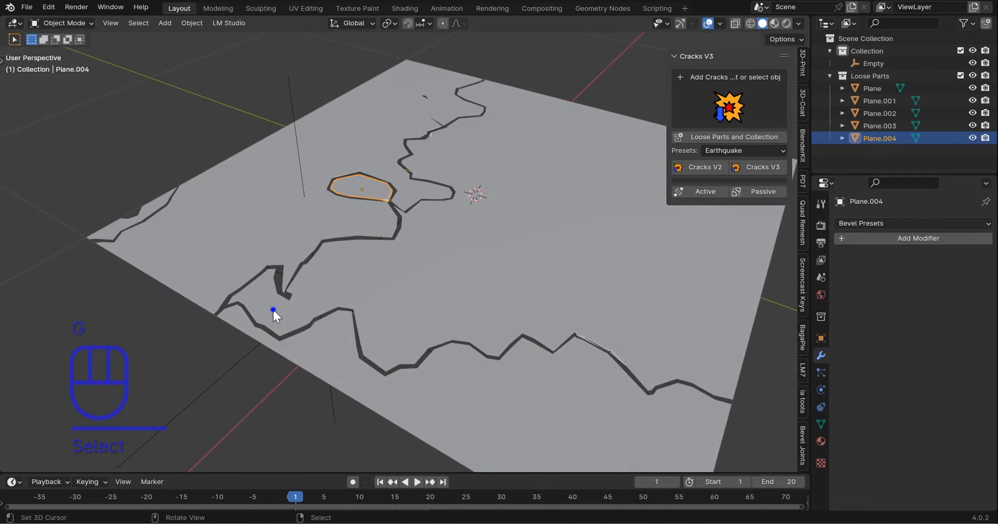
Step: Select the front strip piece and the far corner sliver in turn, test-moving each to check its separation
{"action": "right_click", "coordinate": [273, 309]}
{"action": "key", "text": "g"}
{"action": "right_click", "coordinate": [261, 265]}
{"action": "right_click", "coordinate": [144, 208]}
{"action": "key", "text": "g"}
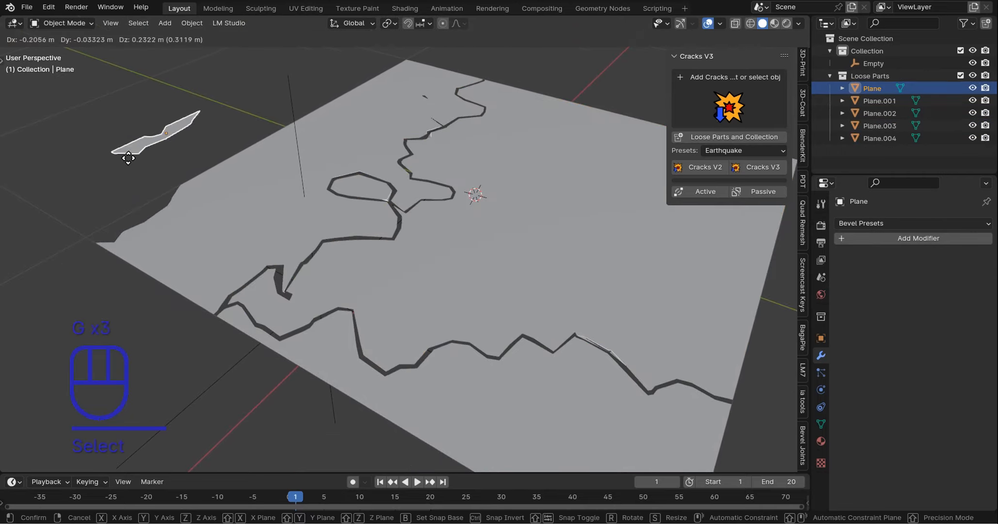
{"action": "right_click", "coordinate": [144, 164]}
{"action": "scroll", "coordinate": [534, 194], "scroll_direction": "down", "scroll_amount": 4}
{"action": "middle_click_drag", "start_coordinate": [484, 187], "coordinate": [496, 245]}
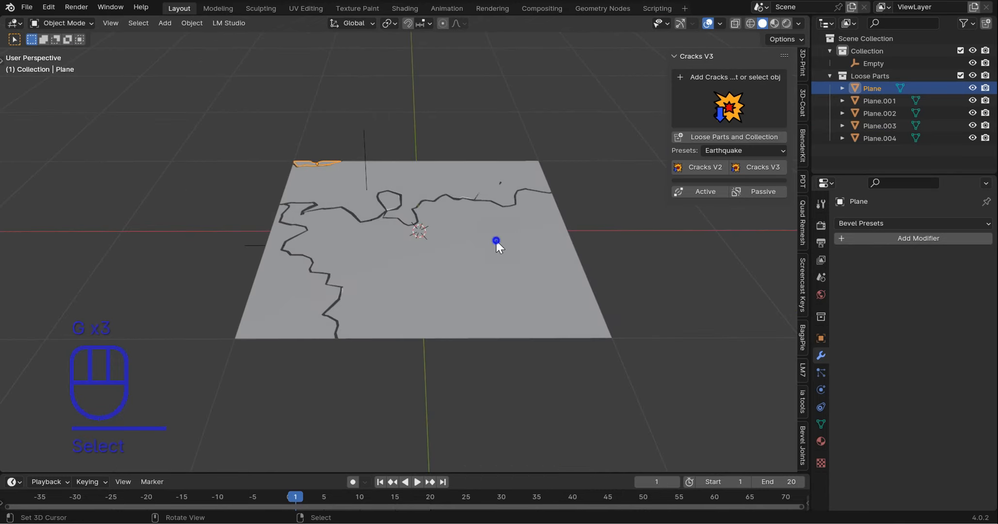
Step: Add Cracks V3 to the large front piece and set the end frame to 53
{"action": "right_click", "coordinate": [496, 240]}
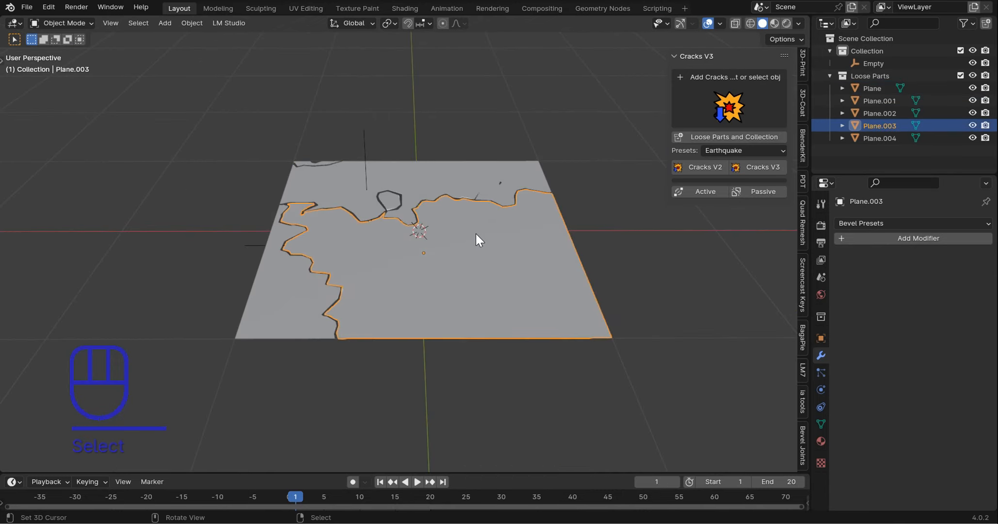
{"action": "middle_click_drag", "start_coordinate": [470, 233], "coordinate": [451, 262]}
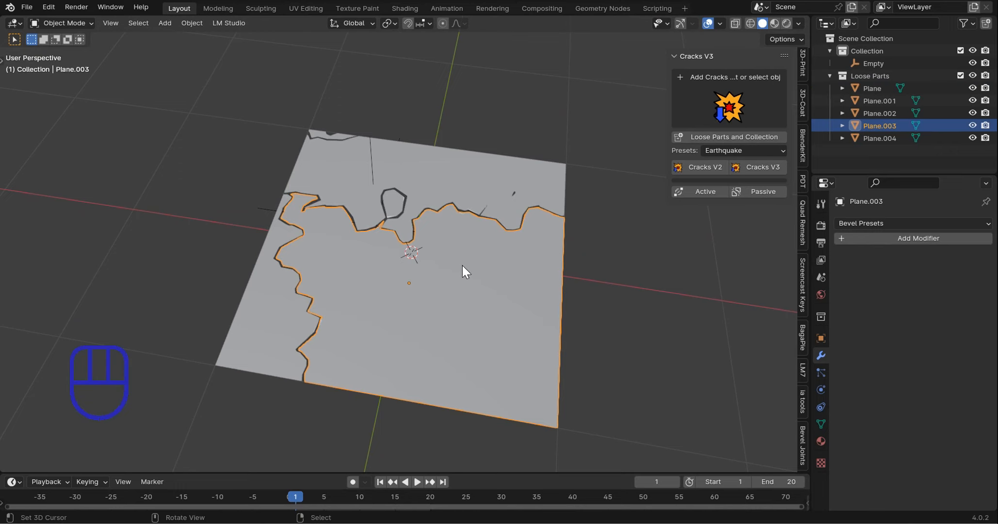
{"action": "right_click", "coordinate": [468, 271]}
{"action": "left_click", "coordinate": [761, 165]}
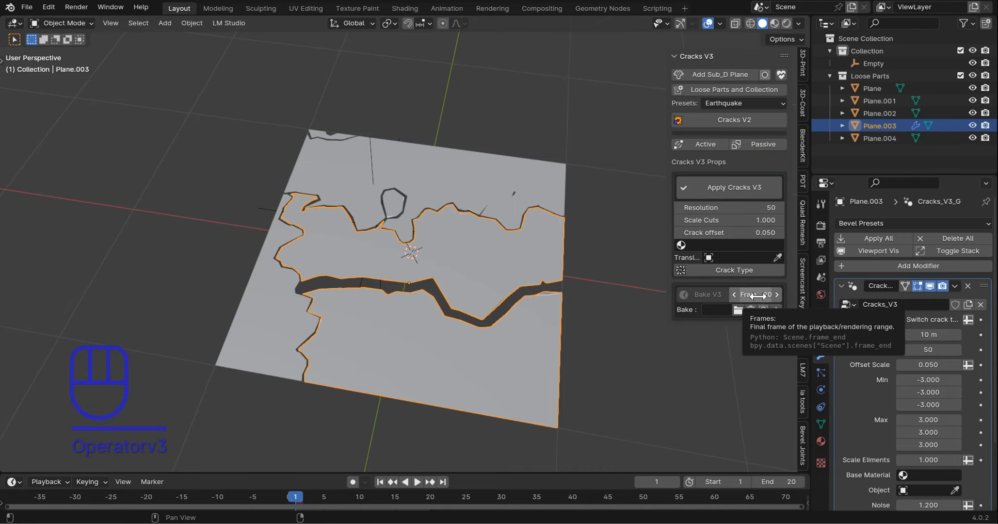
{"action": "left_click_drag", "start_coordinate": [758, 294], "coordinate": [824, 294]}
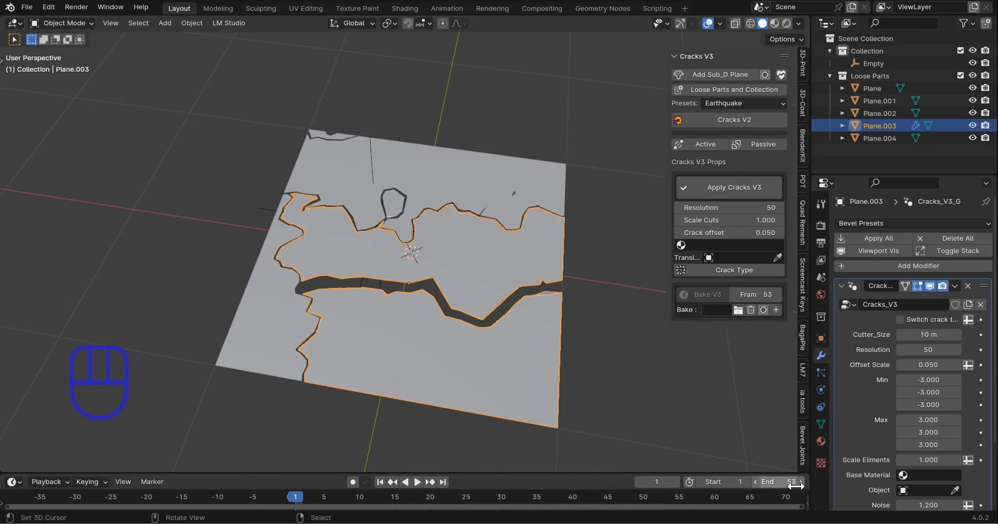
{"action": "mouse_move", "coordinate": [759, 295]}
{"action": "left_mouse_down"}
{"action": "mouse_move", "coordinate": [774, 295]}
{"action": "mouse_move", "coordinate": [746, 295]}
{"action": "left_mouse_up"}
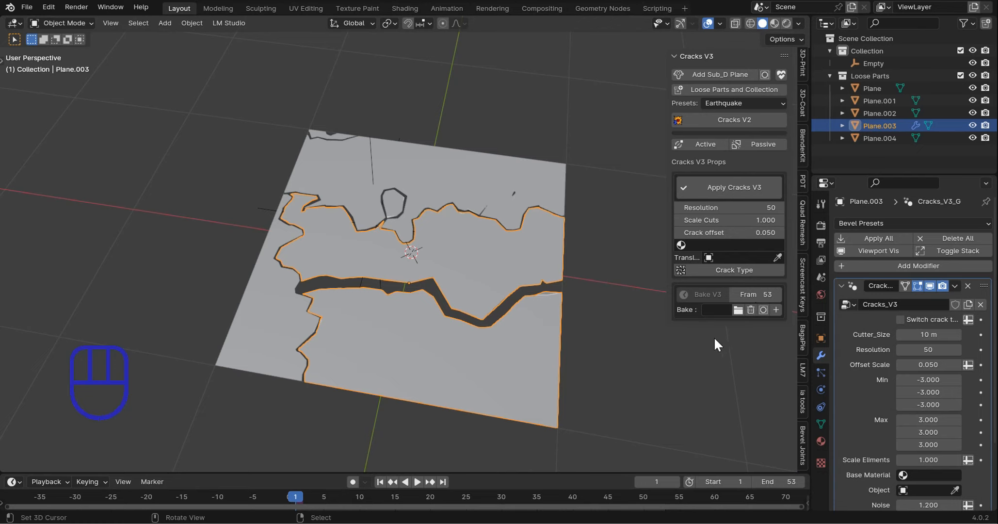
Step: Delete all objects in the scene and add a cube mesh
{"action": "left_click", "coordinate": [780, 74]}
{"action": "key", "text": "a"}
{"action": "key", "text": "Delete"}
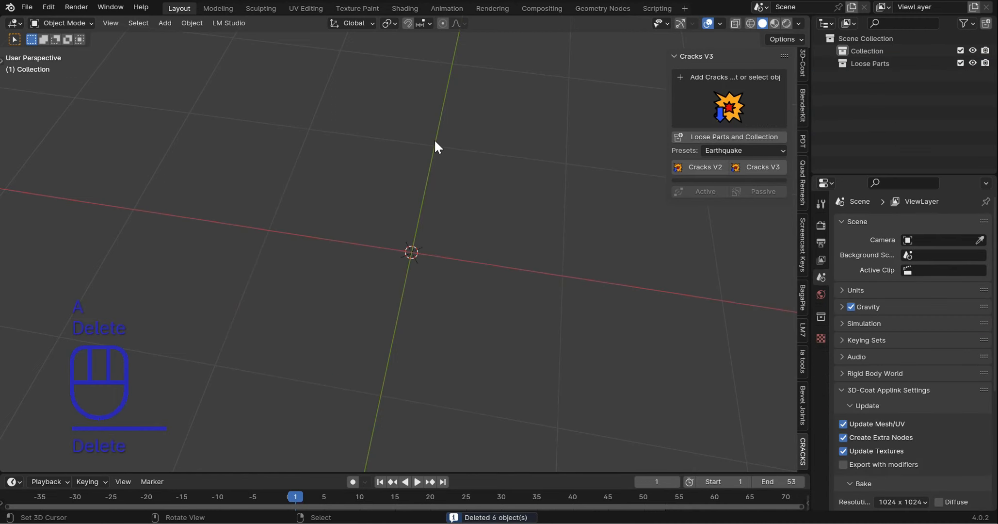
{"action": "key", "text": "shift+a"}
{"action": "mouse_move", "coordinate": [432, 47]}
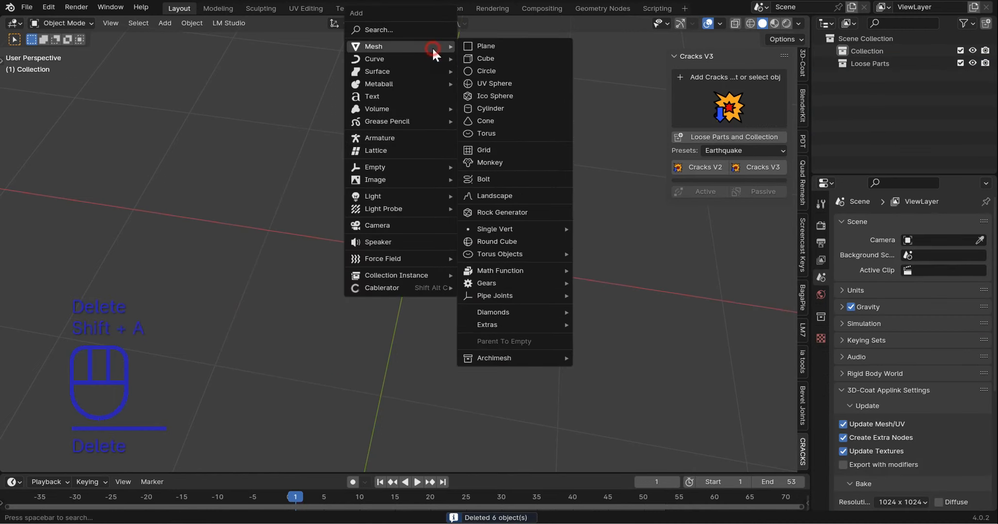
{"action": "left_click", "coordinate": [489, 57]}
{"action": "scroll", "coordinate": [467, 120], "scroll_direction": "down", "scroll_amount": 5}
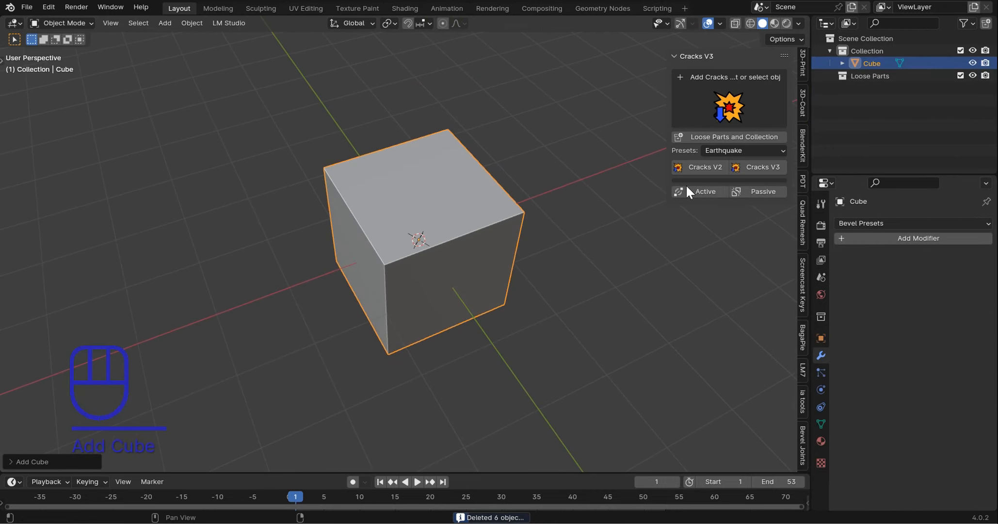
Step: Add Cracks V2 to the cube and inspect its cracks in Material Preview shading
{"action": "left_click", "coordinate": [705, 167]}
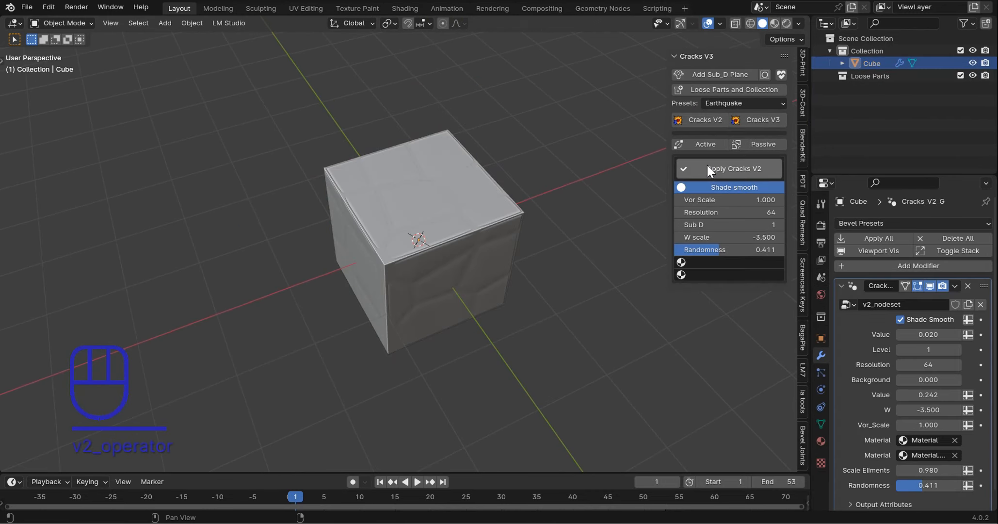
{"action": "left_click", "coordinate": [775, 23]}
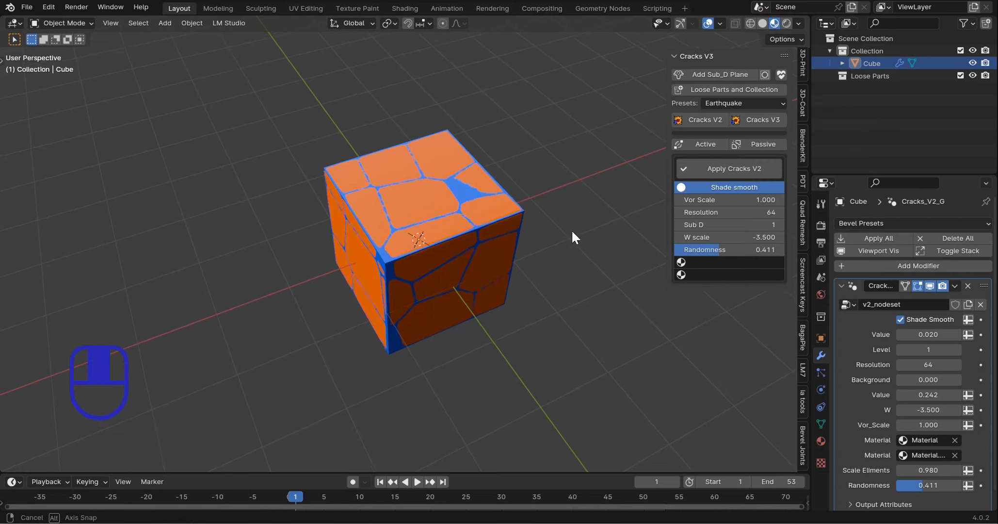
{"action": "middle_click_drag", "start_coordinate": [573, 232], "coordinate": [567, 229]}
{"action": "scroll", "coordinate": [567, 229], "scroll_direction": "up", "scroll_amount": 3}
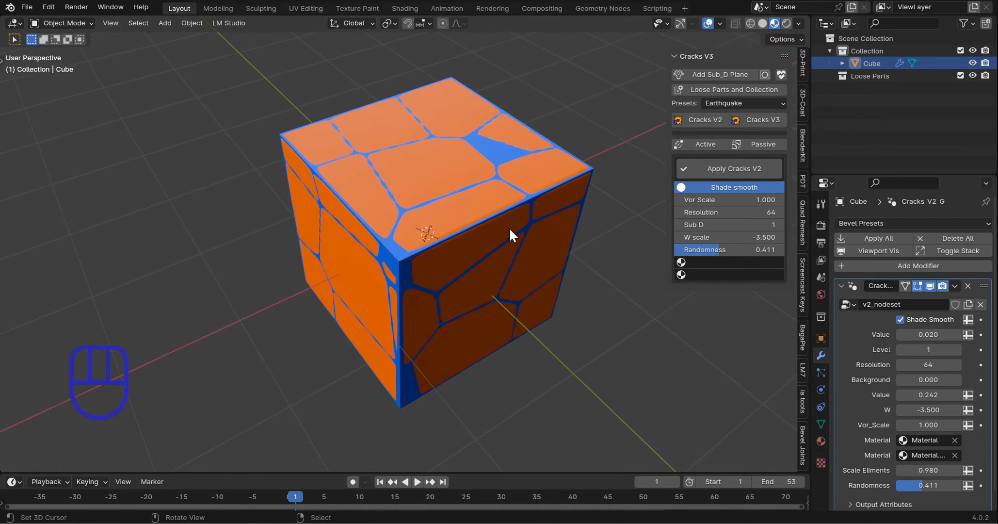
{"action": "middle_click_drag", "start_coordinate": [508, 227], "coordinate": [483, 206]}
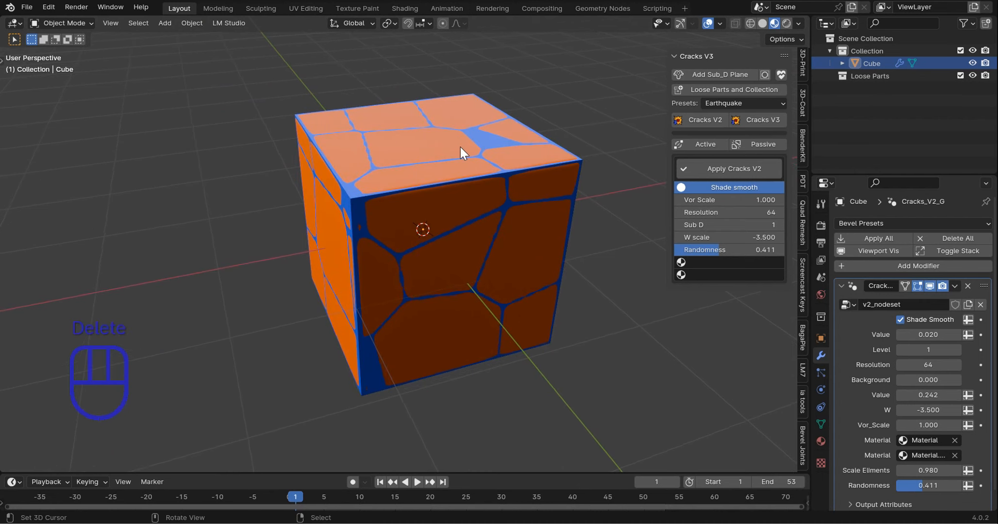
Step: Delete the cracked cube and add a monkey mesh in its place
{"action": "key", "text": "Delete"}
{"action": "key", "text": "shift+a"}
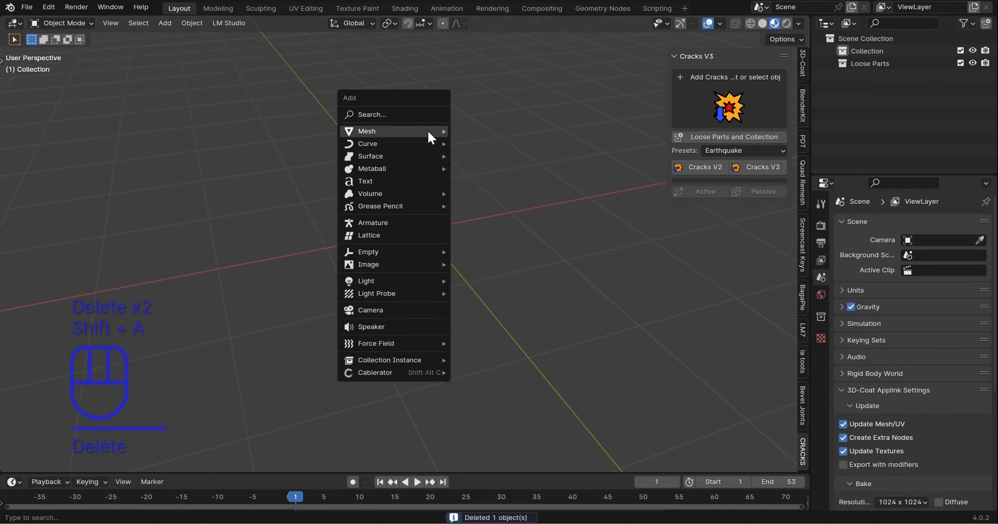
{"action": "mouse_move", "coordinate": [427, 131]}
{"action": "left_click", "coordinate": [498, 248]}
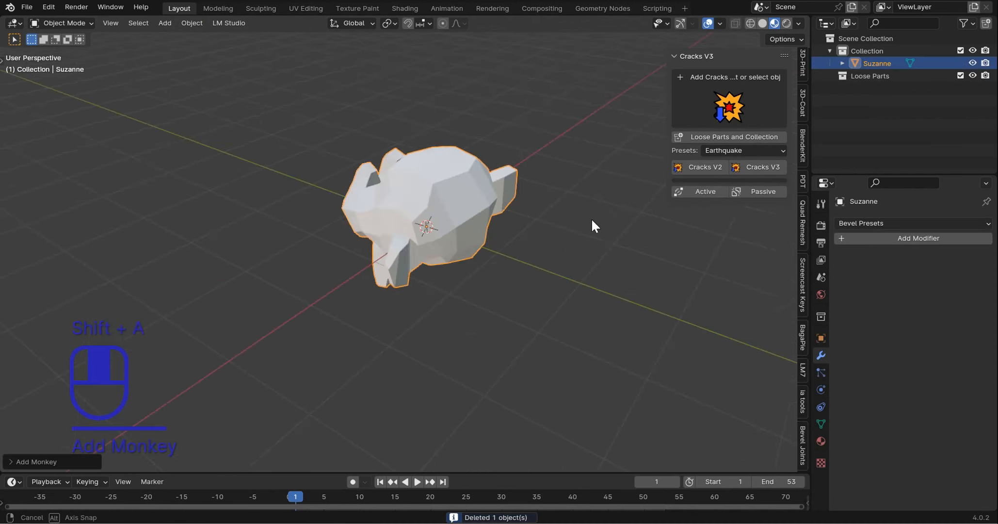
{"action": "middle_click_drag", "start_coordinate": [591, 219], "coordinate": [741, 223]}
{"action": "scroll", "coordinate": [676, 237], "scroll_direction": "up", "scroll_amount": 3}
Step: Add a Subdivision Surface modifier to the monkey head and apply it
{"action": "left_click", "coordinate": [904, 241]}
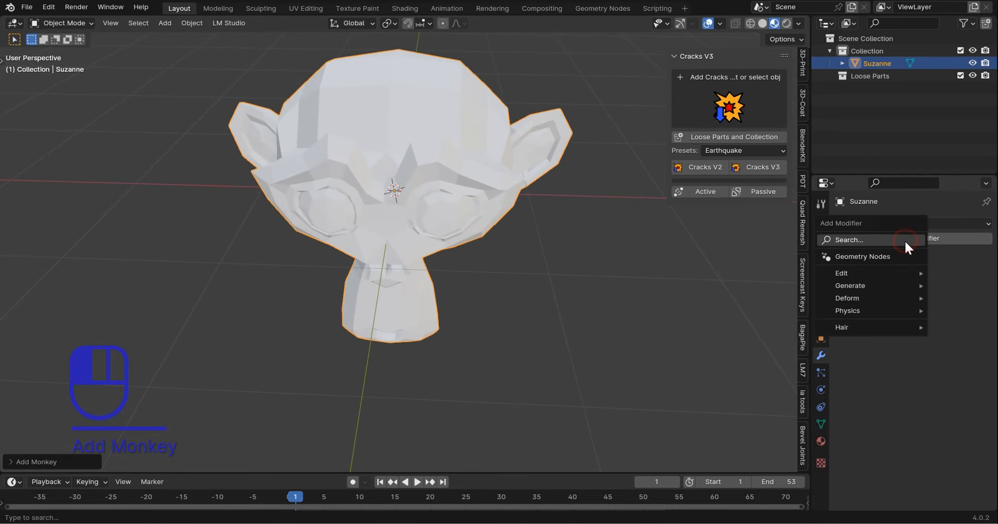
{"action": "mouse_move", "coordinate": [868, 285]}
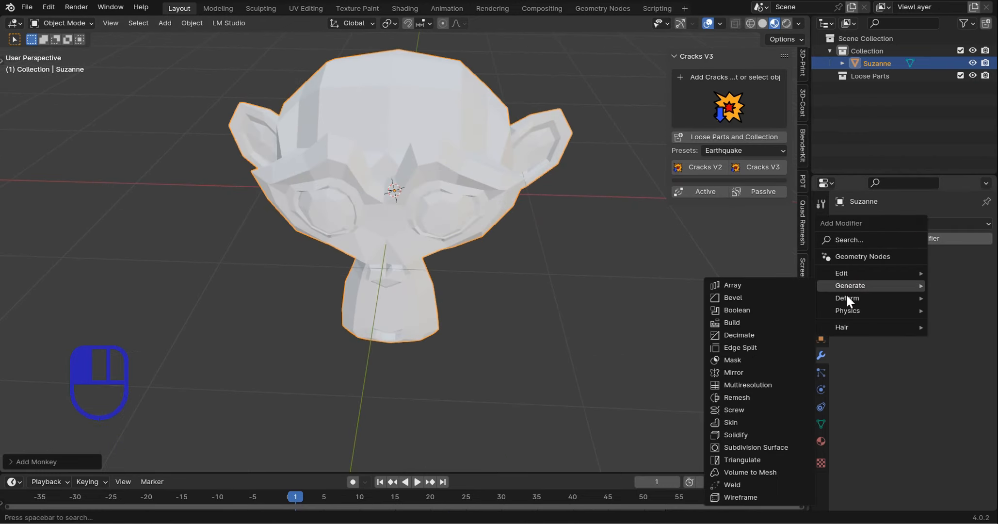
{"action": "left_click", "coordinate": [766, 446]}
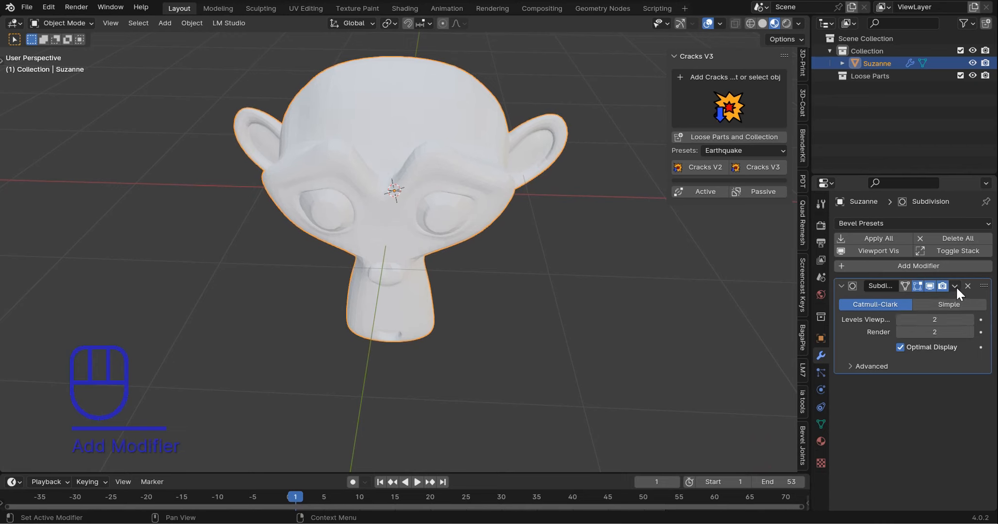
{"action": "left_click", "coordinate": [955, 286]}
{"action": "left_click", "coordinate": [911, 301]}
{"action": "middle_click_drag", "start_coordinate": [404, 205], "coordinate": [432, 175]}
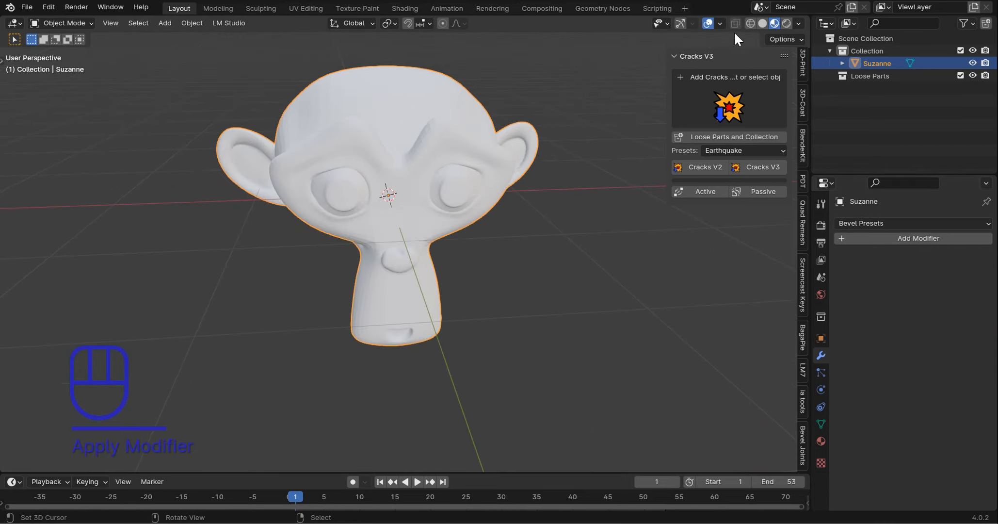
Step: Add Cracks V2 to the monkey head and set its Randomness to 1.000
{"action": "left_click", "coordinate": [719, 166]}
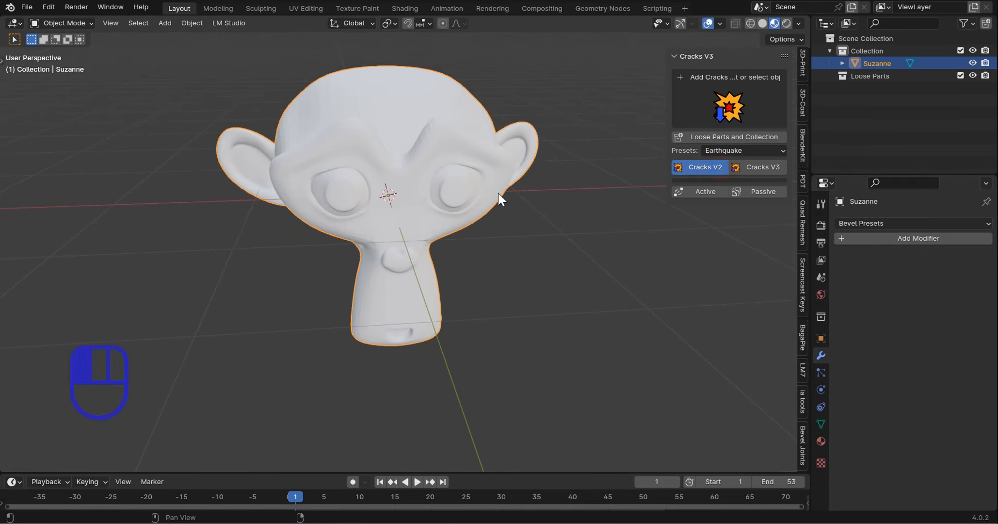
{"action": "middle_click_drag", "start_coordinate": [483, 193], "coordinate": [548, 249]}
{"action": "scroll", "coordinate": [539, 184], "scroll_direction": "up", "scroll_amount": 2}
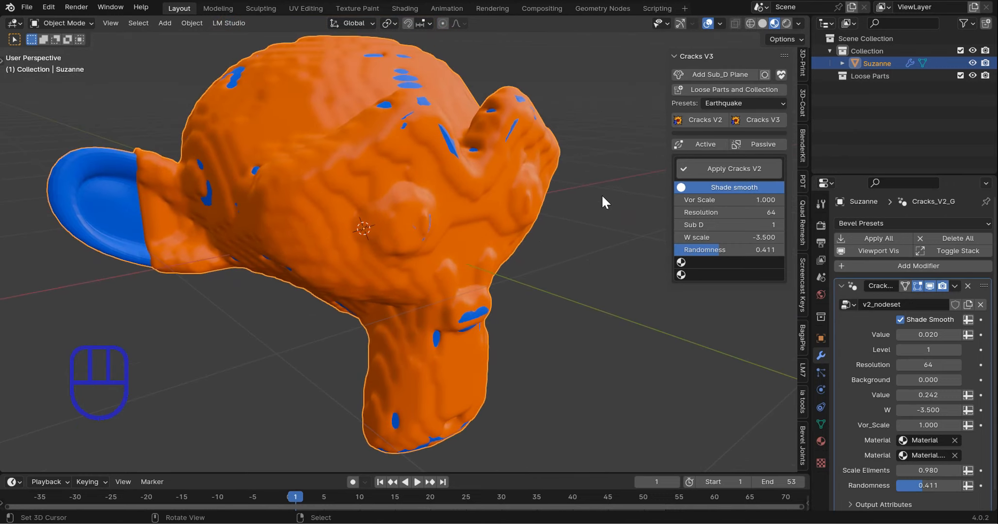
{"action": "scroll", "coordinate": [602, 196], "scroll_direction": "down", "scroll_amount": 2}
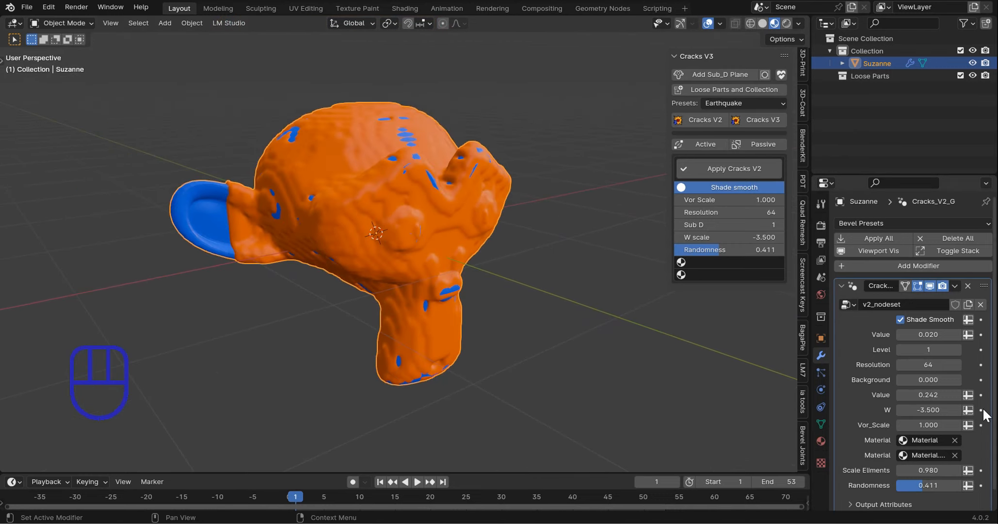
{"action": "middle_click_drag", "start_coordinate": [537, 199], "coordinate": [486, 199]}
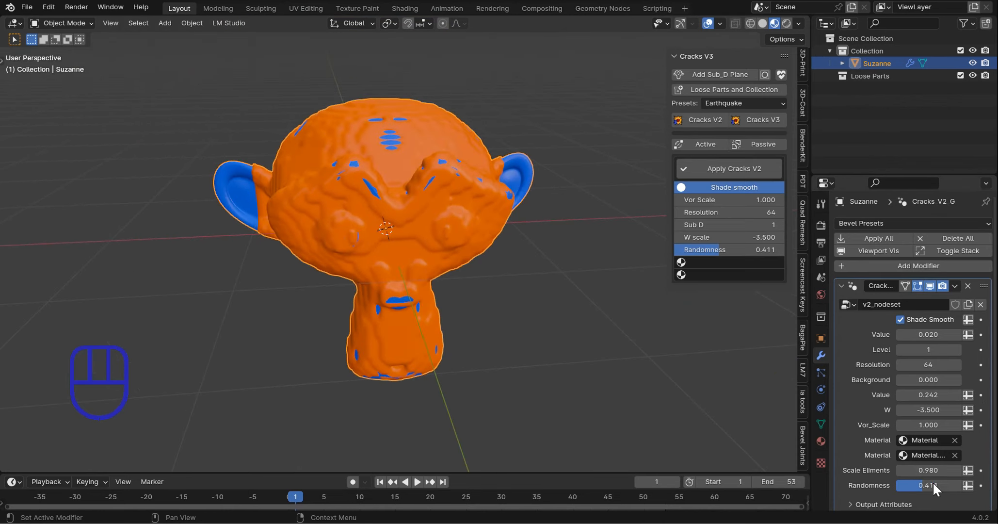
{"action": "left_click_drag", "start_coordinate": [720, 249], "coordinate": [784, 249]}
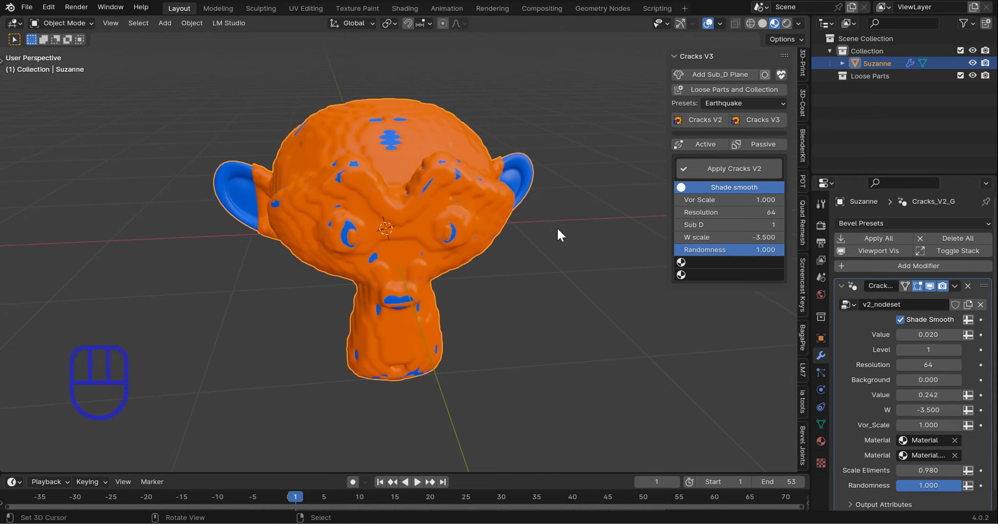
{"action": "middle_click_drag", "start_coordinate": [556, 226], "coordinate": [361, 114]}
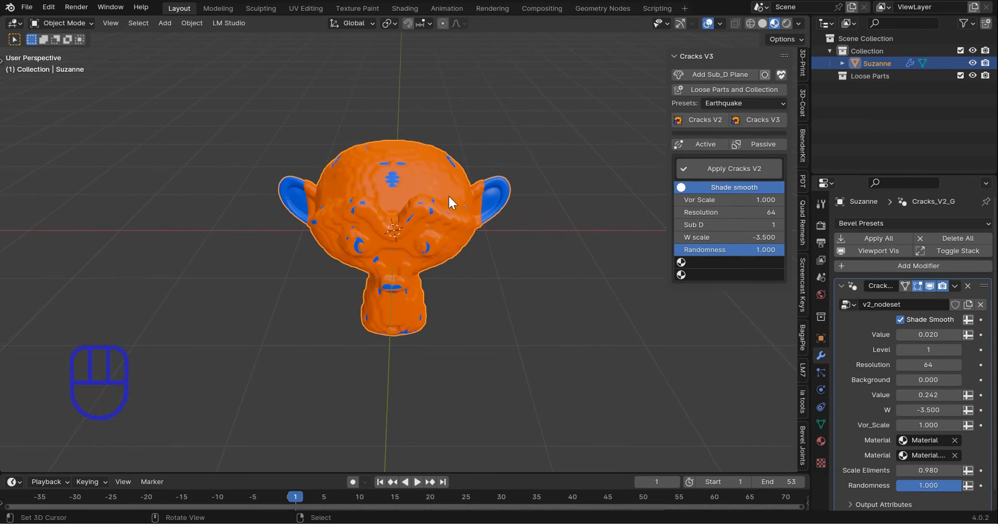
Step: Replace the monkey head with a cylinder mesh and add Cracks V2 to it
{"action": "key", "text": "Delete"}
{"action": "key", "text": "shift+a"}
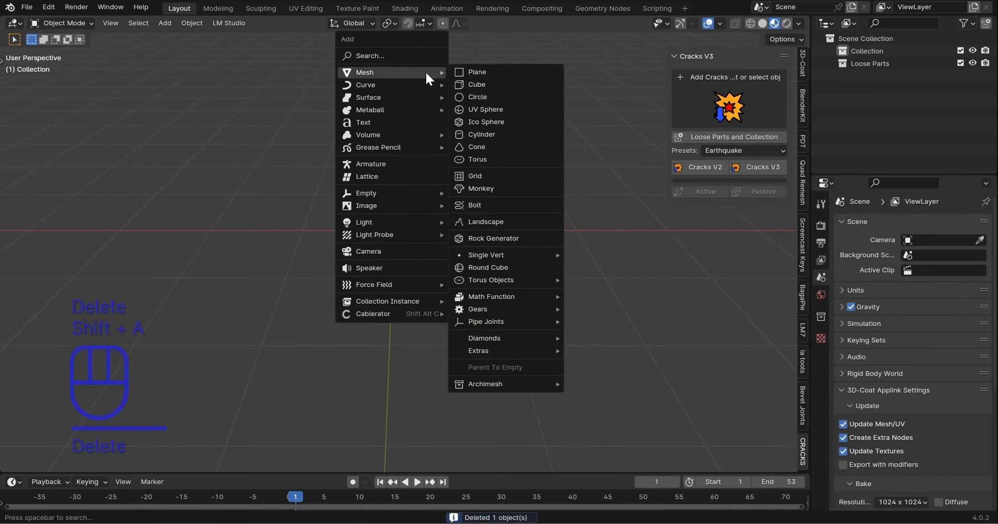
{"action": "left_click", "coordinate": [485, 135]}
{"action": "left_click", "coordinate": [701, 166]}
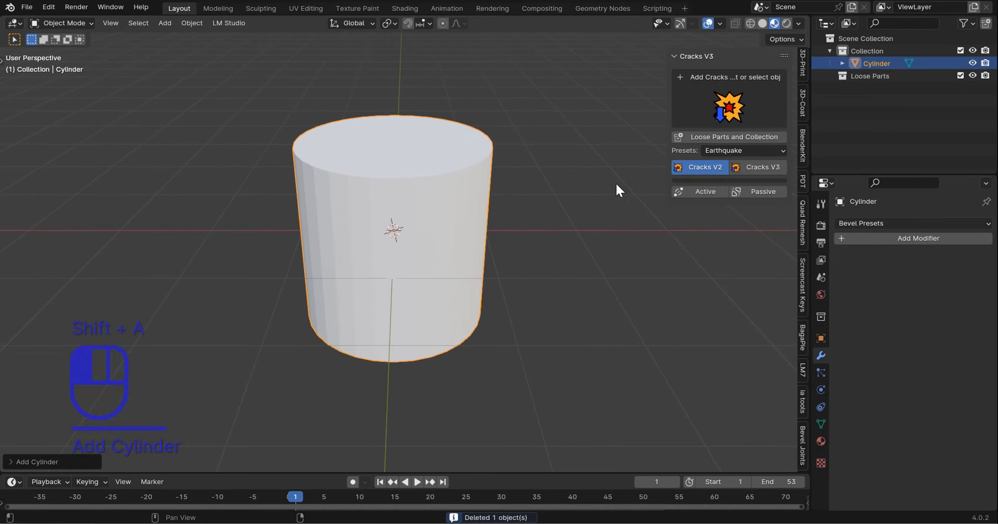
{"action": "middle_click_drag", "start_coordinate": [472, 211], "coordinate": [430, 221]}
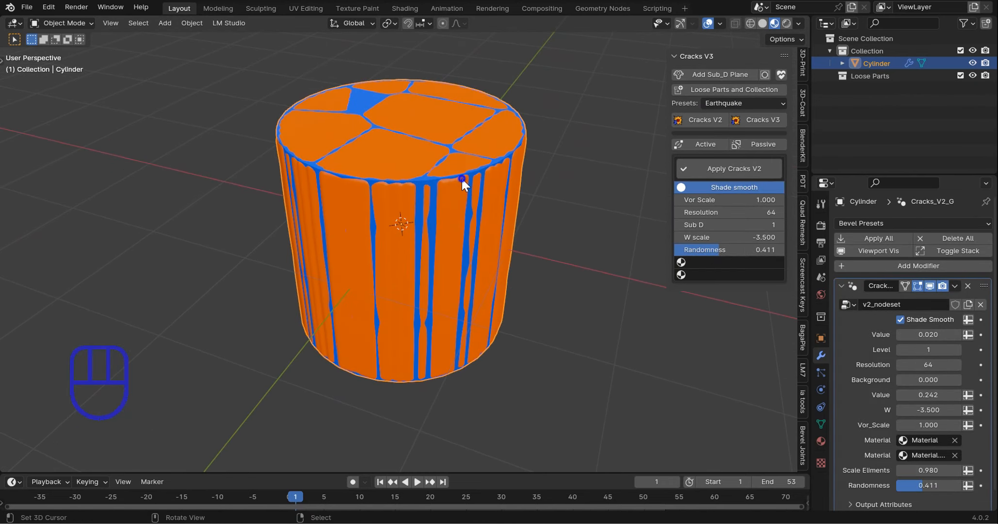
Step: Replace the cylinder's Cracks V2 modifier with Cracks V3 and inspect the crack in solid shading
{"action": "left_click", "coordinate": [967, 285]}
{"action": "left_click", "coordinate": [771, 164]}
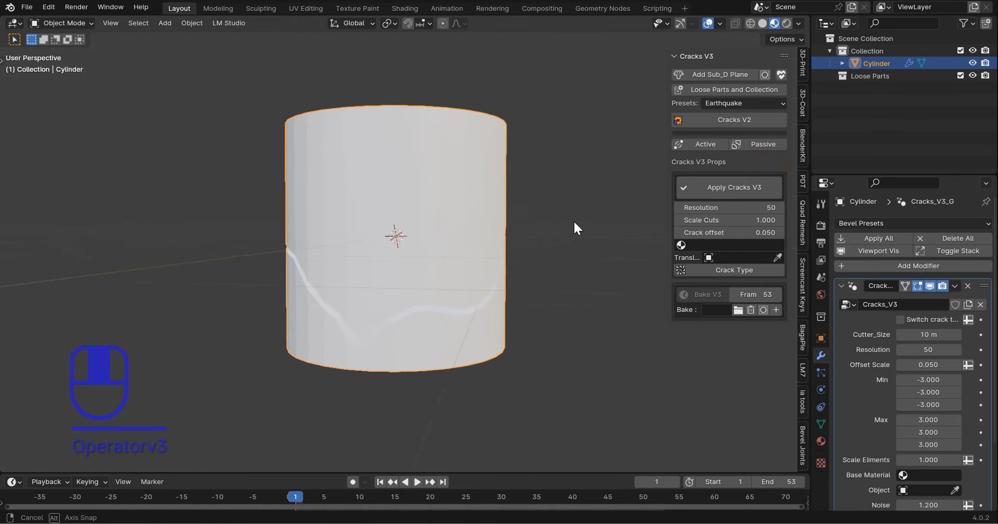
{"action": "left_click", "coordinate": [762, 23]}
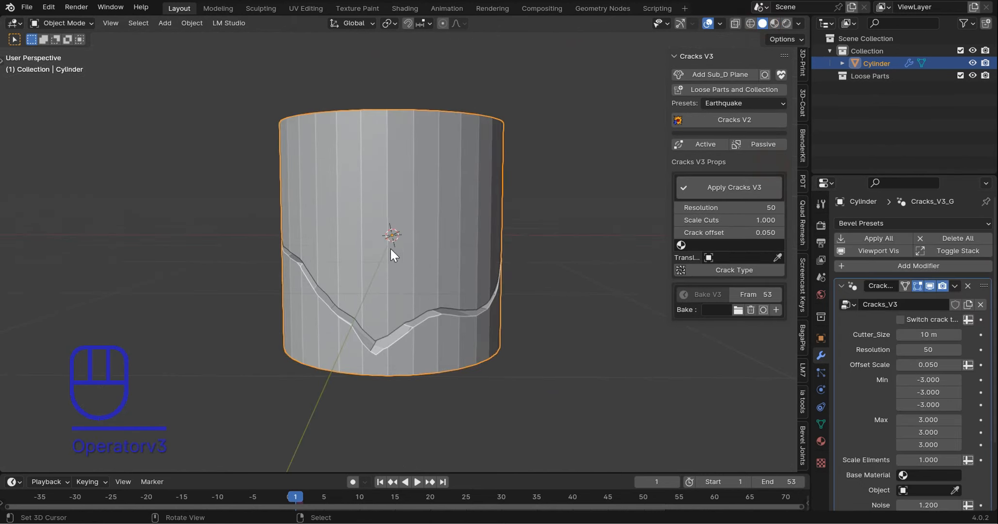
{"action": "middle_click_drag", "start_coordinate": [391, 248], "coordinate": [460, 263]}
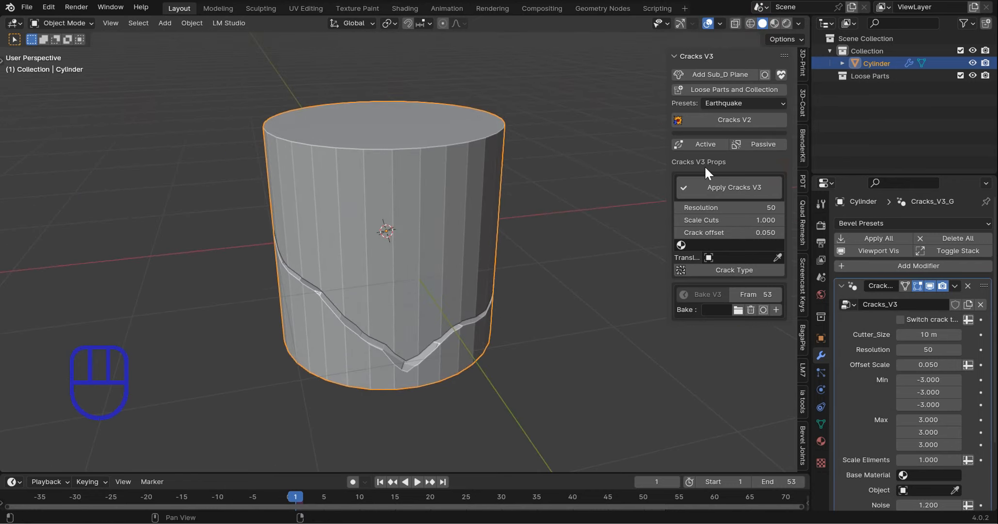
Step: Set the cylinder's crack preset to Level 2 crack, then advance the timeline to frame 15 and inspect the cracks
{"action": "left_click", "coordinate": [732, 103]}
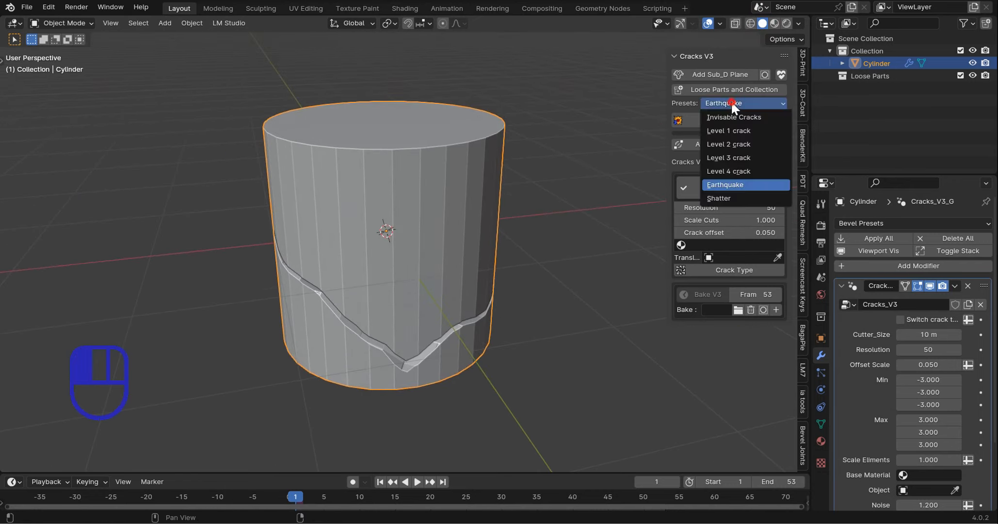
{"action": "left_click", "coordinate": [734, 141]}
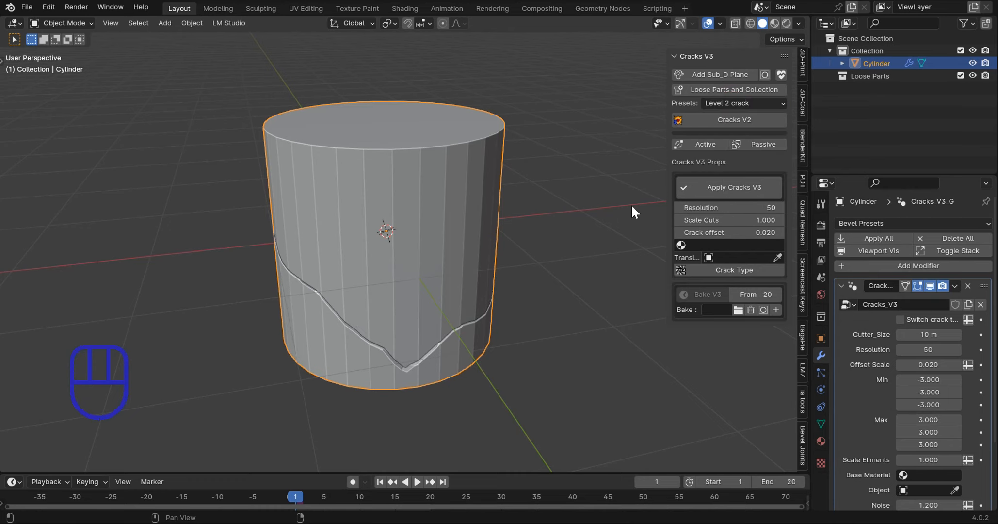
{"action": "middle_click_drag", "start_coordinate": [577, 230], "coordinate": [466, 305]}
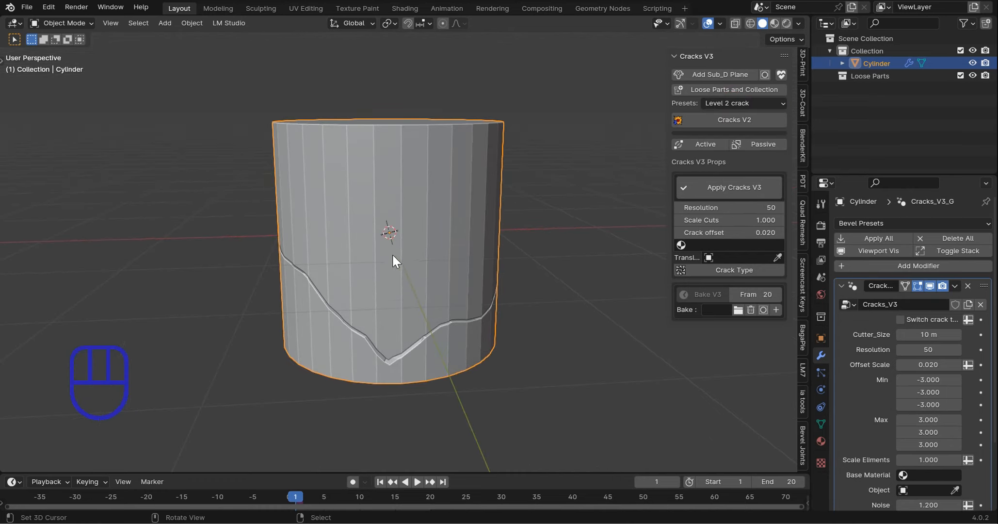
{"action": "middle_click_drag", "start_coordinate": [392, 253], "coordinate": [373, 295]}
{"action": "left_click_drag", "start_coordinate": [295, 494], "coordinate": [396, 513]}
{"action": "middle_click_drag", "start_coordinate": [421, 296], "coordinate": [463, 304]}
{"action": "scroll", "coordinate": [464, 291], "scroll_direction": "up", "scroll_amount": 3}
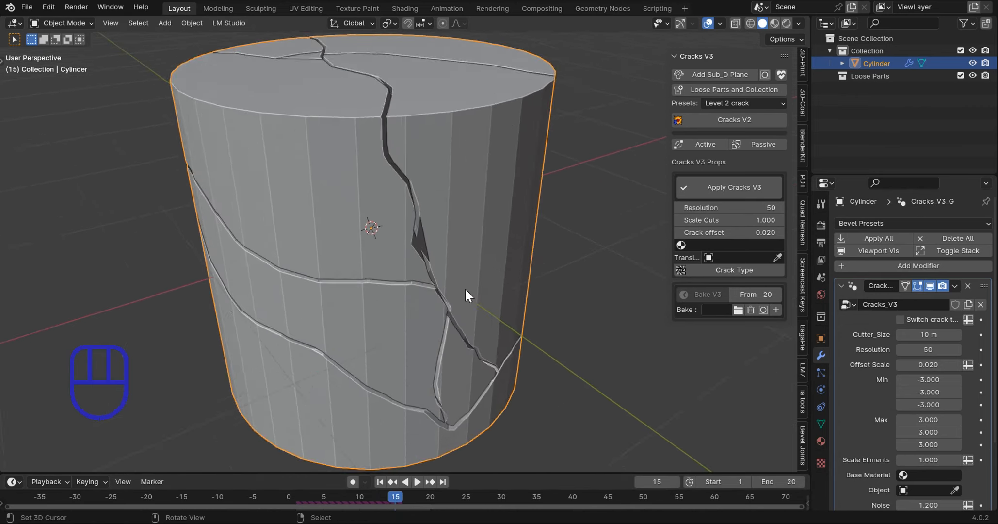
{"action": "scroll", "coordinate": [445, 237], "scroll_direction": "up", "scroll_amount": 3}
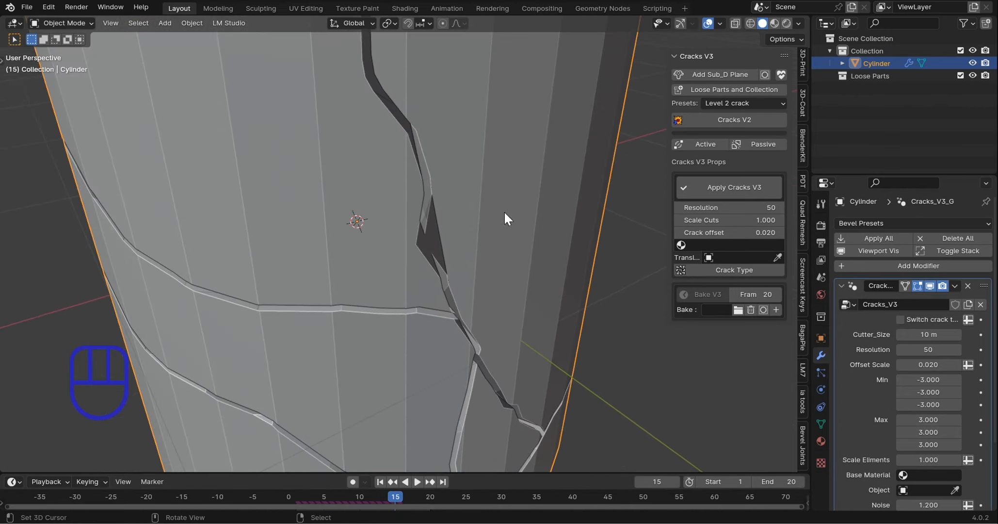
Step: Switch the cylinder to the Level 3 crack preset, restart from frame 1 and advance to frame 10 to inspect the cracks
{"action": "left_click", "coordinate": [722, 103]}
{"action": "left_click", "coordinate": [730, 153]}
{"action": "key", "text": "shift+Left"}
{"action": "scroll", "coordinate": [297, 423], "scroll_direction": "down", "scroll_amount": 2}
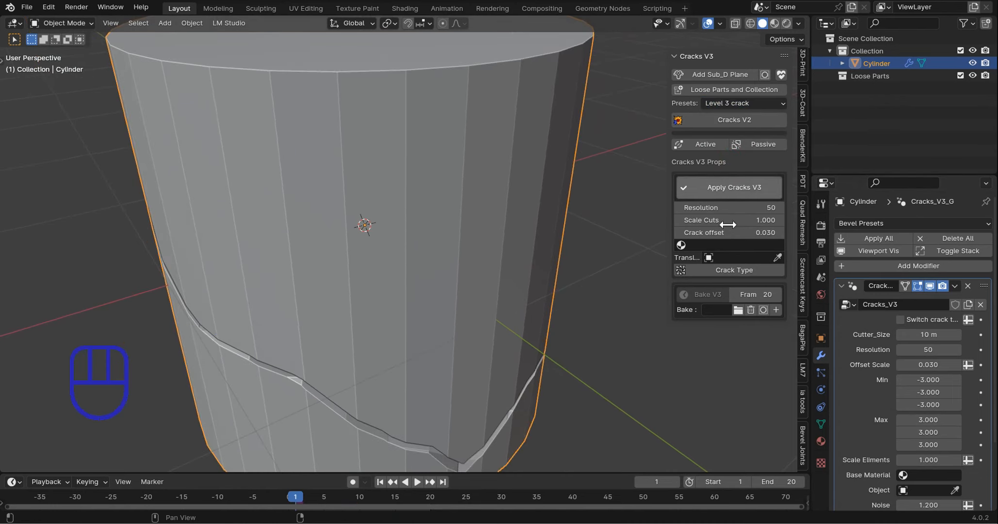
{"action": "left_click_drag", "start_coordinate": [295, 494], "coordinate": [359, 497]}
{"action": "scroll", "coordinate": [449, 251], "scroll_direction": "down", "scroll_amount": 4}
{"action": "middle_click_drag", "start_coordinate": [410, 238], "coordinate": [389, 196]}
{"action": "middle_click_drag", "start_coordinate": [541, 236], "coordinate": [500, 222]}
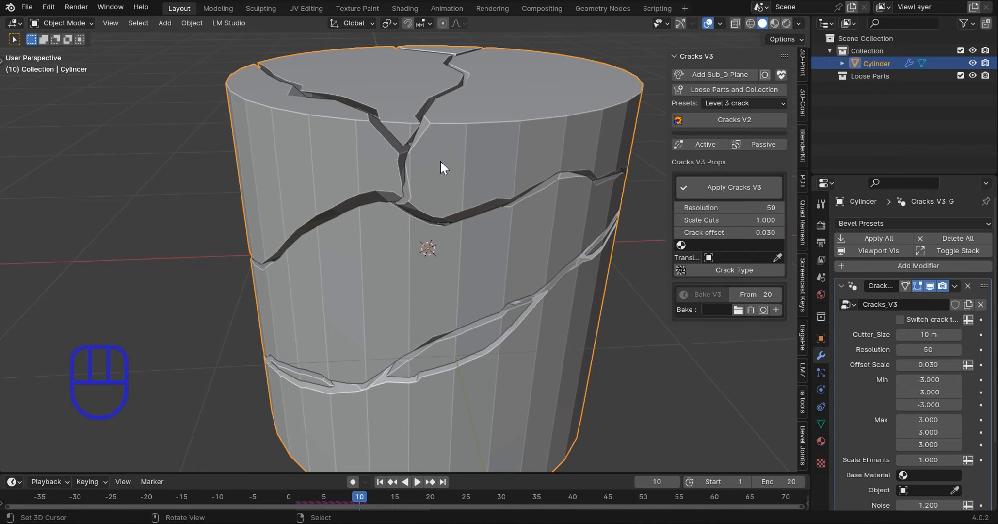
{"action": "middle_click_drag", "start_coordinate": [439, 164], "coordinate": [462, 184]}
{"action": "scroll", "coordinate": [462, 179], "scroll_direction": "down", "scroll_amount": 3}
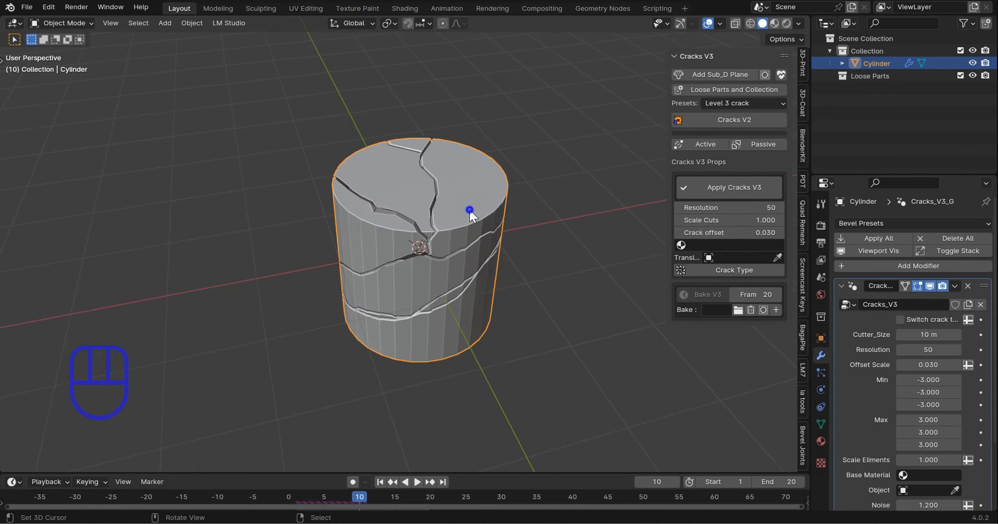
Step: Replace the cylinder with a UV sphere mesh and add Cracks V3 to it
{"action": "left_click", "coordinate": [459, 199]}
{"action": "key", "text": "Delete"}
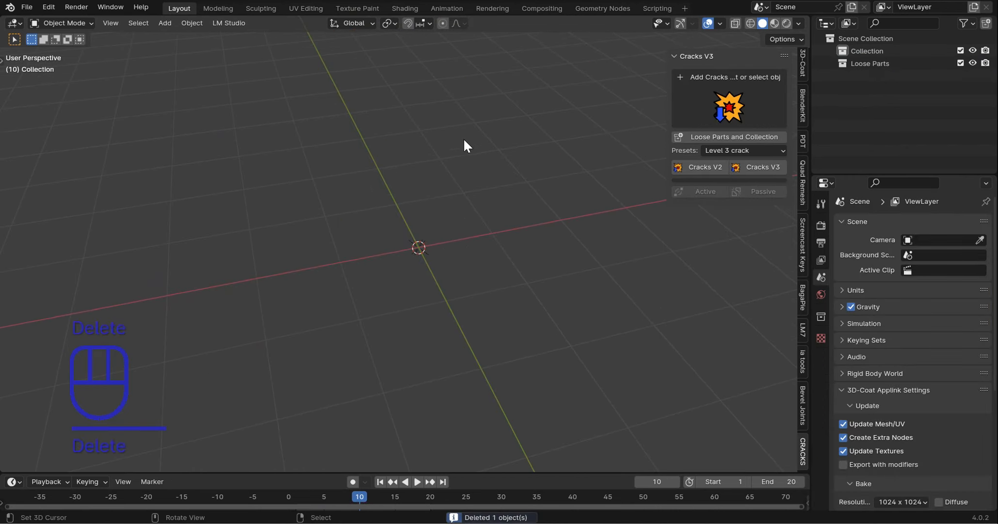
{"action": "key", "text": "shift+a"}
{"action": "mouse_move", "coordinate": [463, 138]}
{"action": "left_click", "coordinate": [522, 175]}
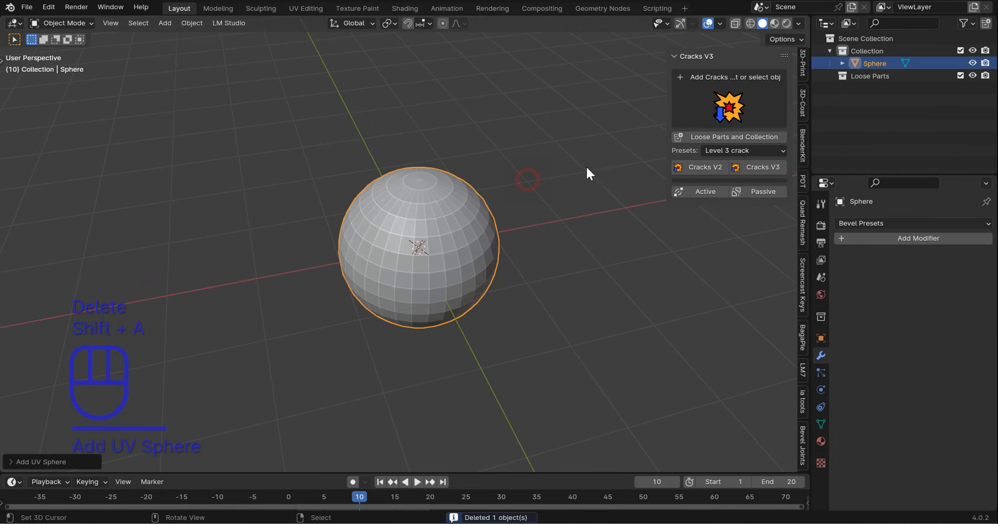
{"action": "left_click", "coordinate": [760, 166]}
{"action": "middle_click_drag", "start_coordinate": [572, 239], "coordinate": [492, 196]}
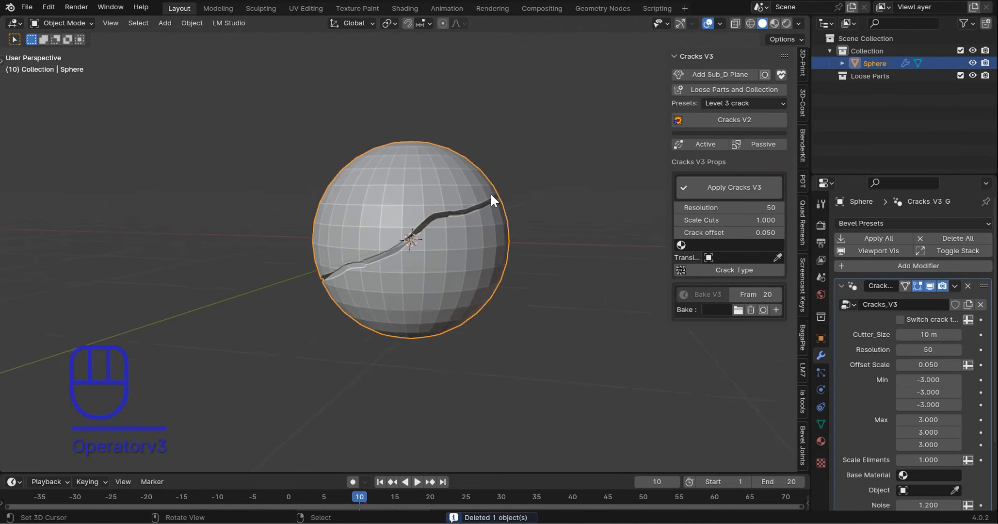
Step: Advance the timeline to frame 16 and inspect the cracks around the sphere
{"action": "scroll", "coordinate": [491, 195], "scroll_direction": "up", "scroll_amount": 3}
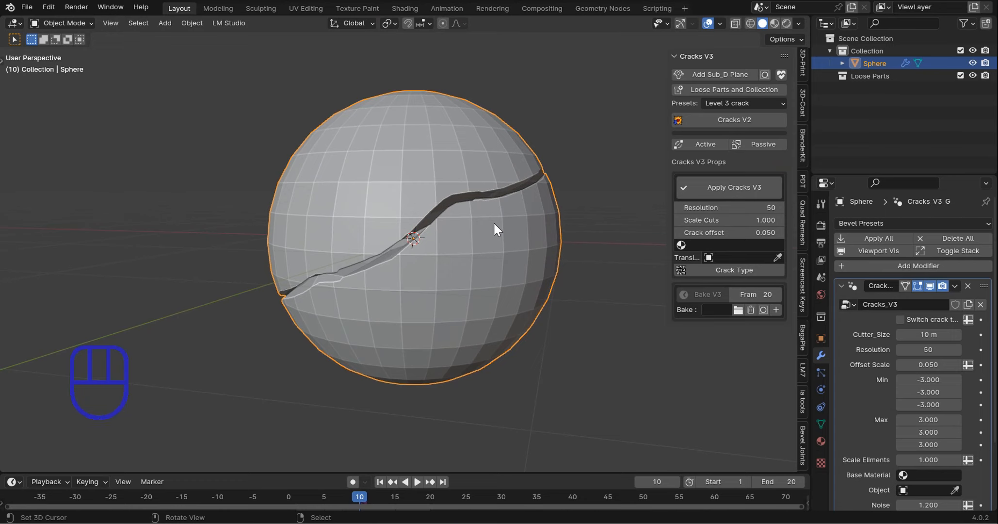
{"action": "middle_click_drag", "start_coordinate": [428, 198], "coordinate": [434, 197]}
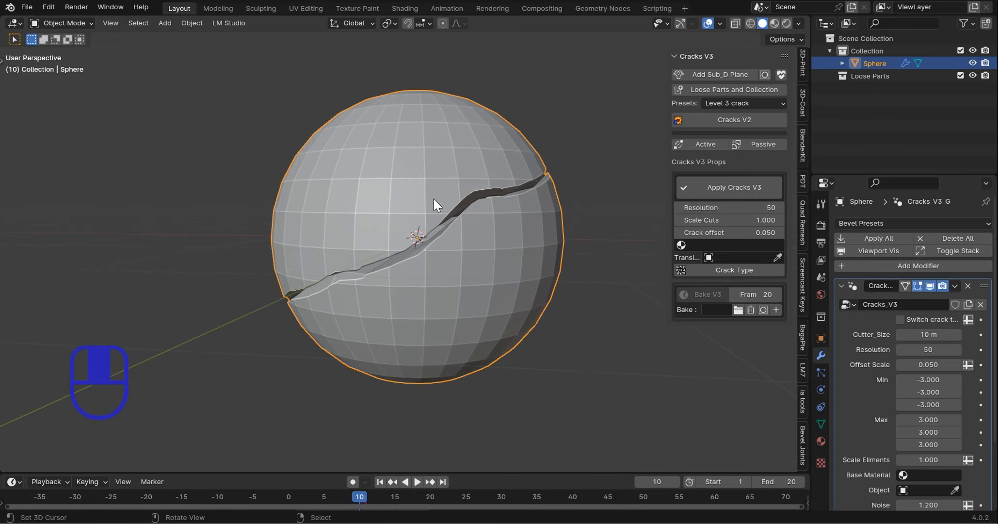
{"action": "left_click_drag", "start_coordinate": [358, 504], "coordinate": [402, 497]}
{"action": "middle_click_drag", "start_coordinate": [243, 244], "coordinate": [508, 259]}
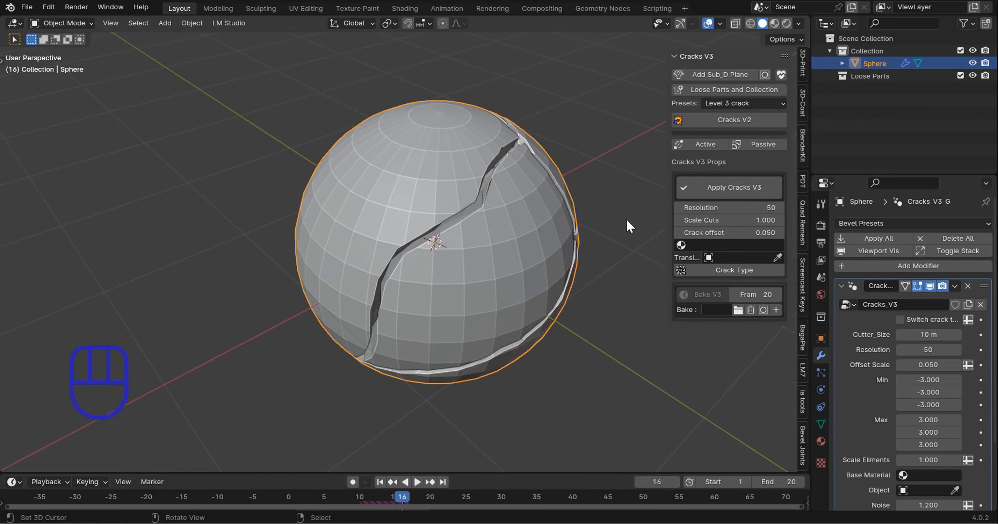
Step: Apply Cracks V3 on the sphere and separate it into the Loose Parts collection
{"action": "right_click", "coordinate": [478, 247]}
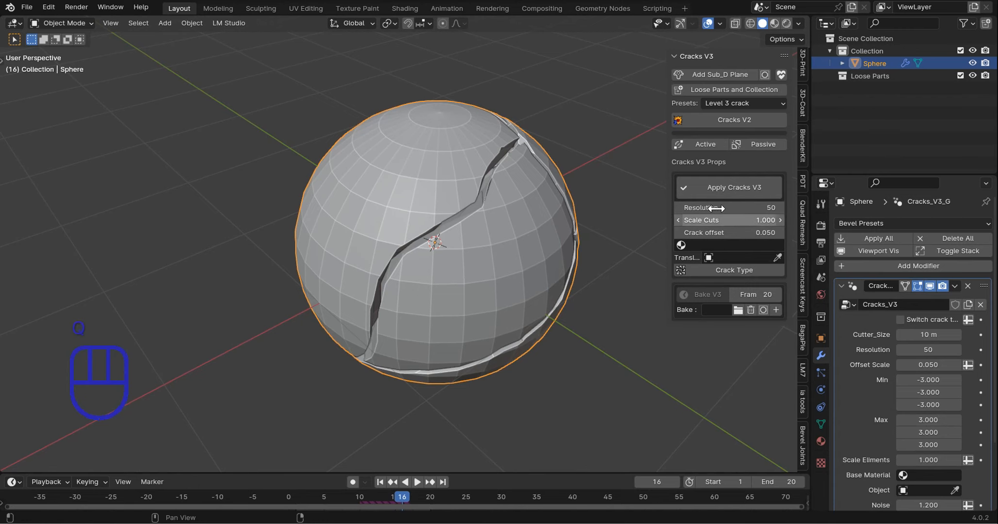
{"action": "left_click", "coordinate": [754, 185]}
{"action": "middle_click_drag", "start_coordinate": [598, 244], "coordinate": [551, 156]}
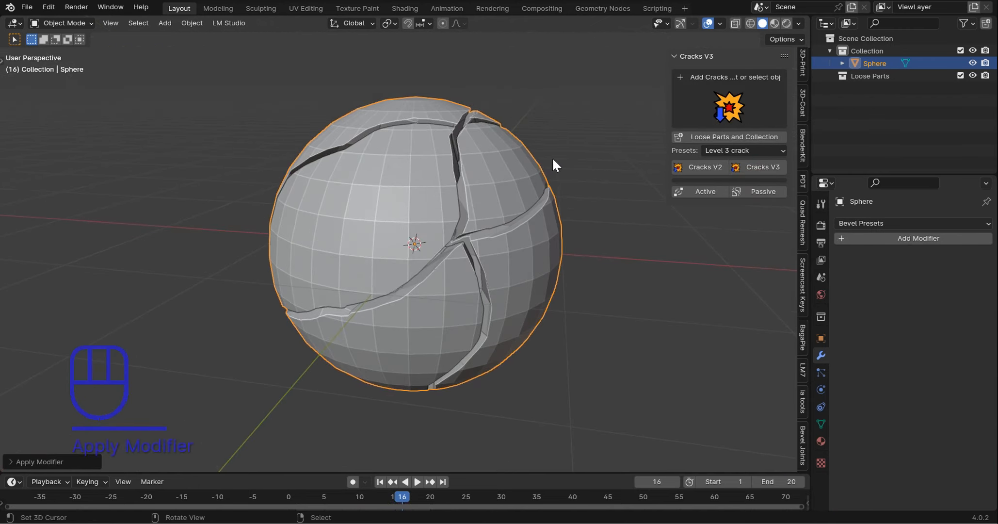
{"action": "left_click", "coordinate": [755, 136]}
Step: Try moving one of the sphere's large loose pieces, then cancel the move
{"action": "left_click", "coordinate": [390, 232]}
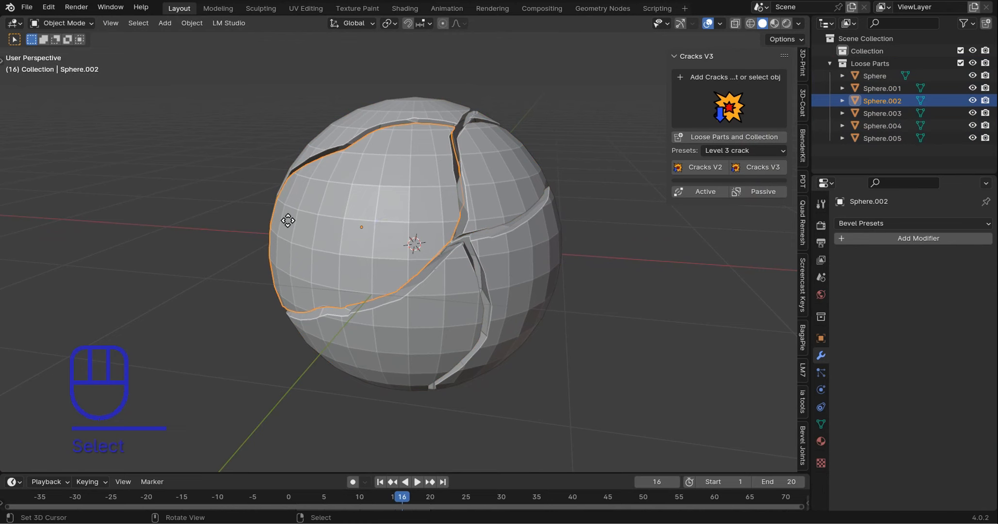
{"action": "key", "text": "g"}
{"action": "right_click", "coordinate": [406, 211]}
{"action": "scroll", "coordinate": [504, 230], "scroll_direction": "down", "scroll_amount": 1}
{"action": "middle_click_drag", "start_coordinate": [504, 230], "coordinate": [557, 244]}
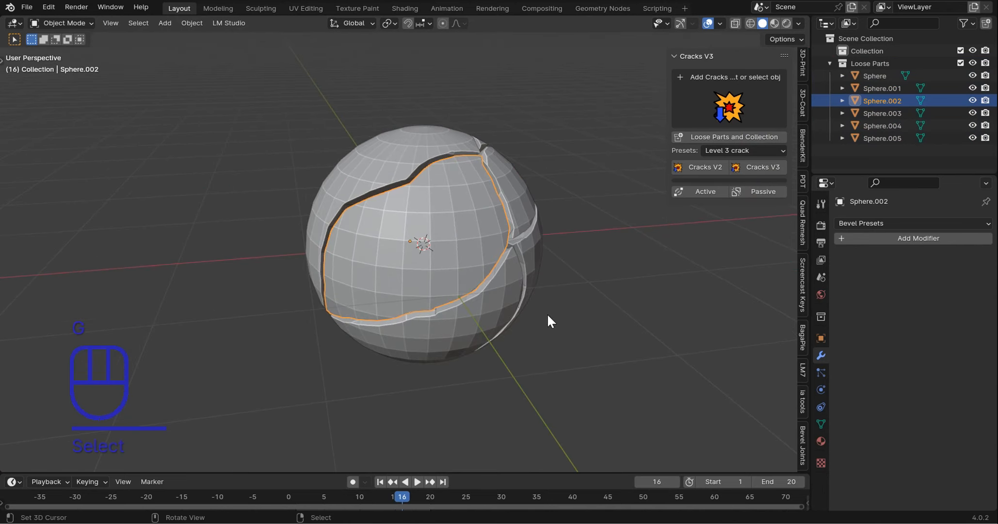
Step: Replace all the sphere pieces with a cone mesh and add Cracks V3 to it
{"action": "key", "text": "a"}
{"action": "key", "text": "Delete"}
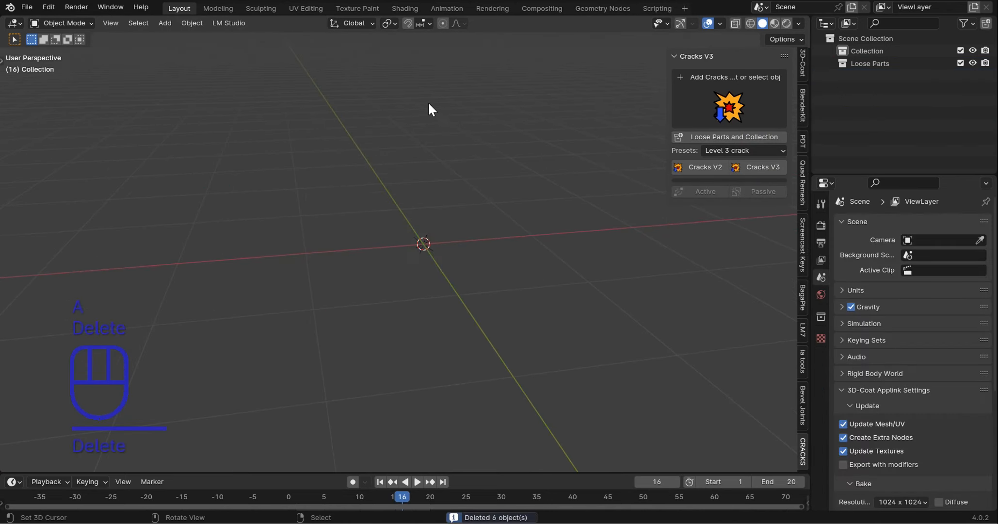
{"action": "key", "text": "shift+a"}
{"action": "mouse_move", "coordinate": [428, 101]}
{"action": "left_click", "coordinate": [489, 176]}
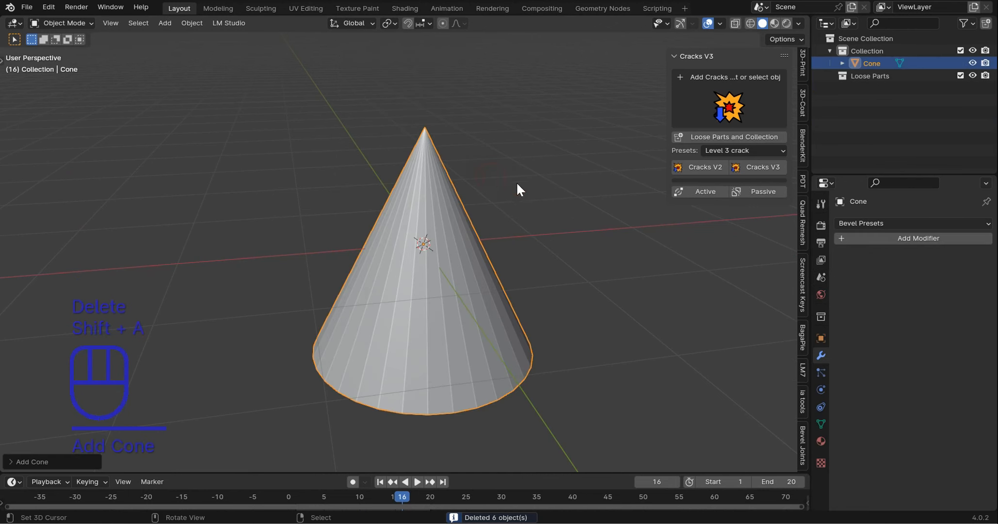
{"action": "left_click", "coordinate": [764, 167]}
Step: Advance the timeline to frame 25 and inspect the cracks around the cone
{"action": "middle_click_drag", "start_coordinate": [558, 221], "coordinate": [459, 323]}
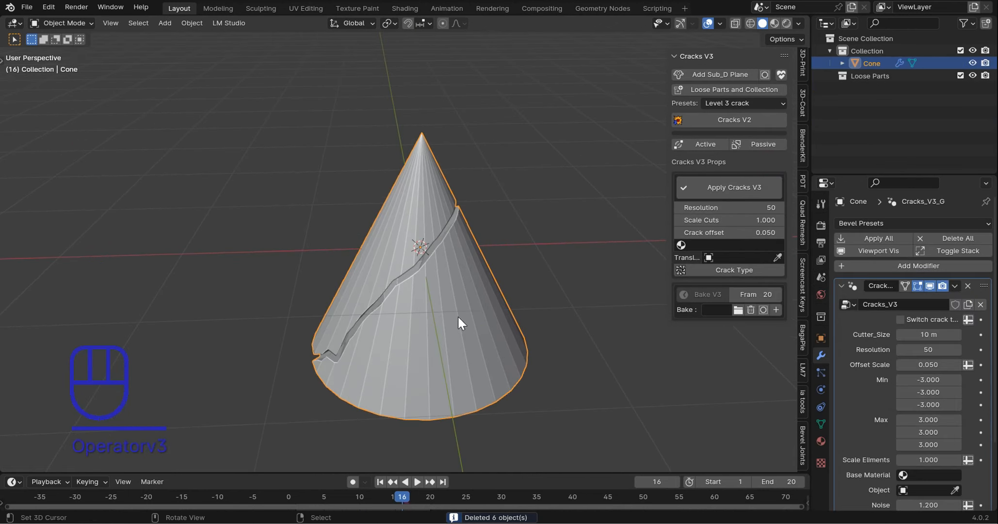
{"action": "left_click_drag", "start_coordinate": [400, 500], "coordinate": [464, 498]}
{"action": "middle_click_drag", "start_coordinate": [510, 354], "coordinate": [408, 331]}
Step: Replace the cone with an ico sphere mesh and add Cracks V3 to it
{"action": "key", "text": "Delete"}
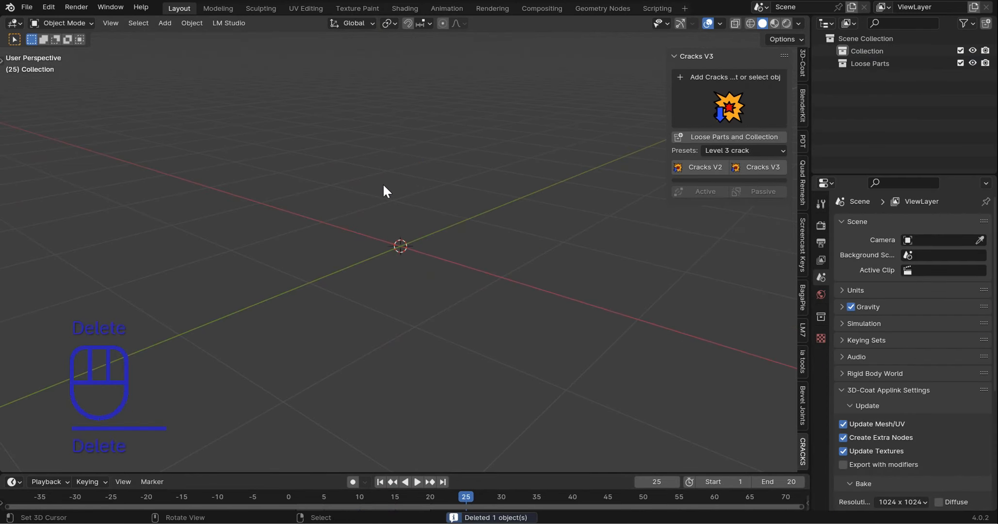
{"action": "key", "text": "shift+a"}
{"action": "mouse_move", "coordinate": [403, 165]}
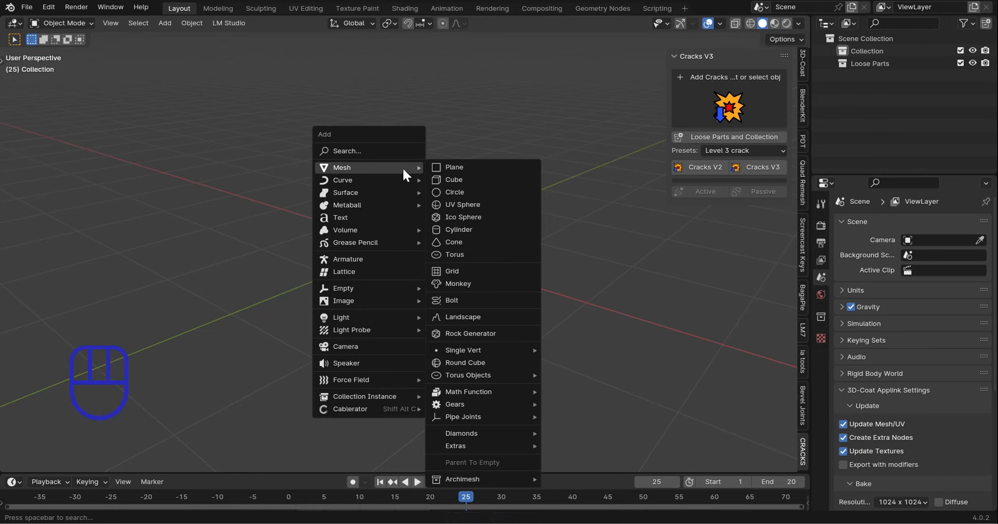
{"action": "left_click", "coordinate": [458, 216]}
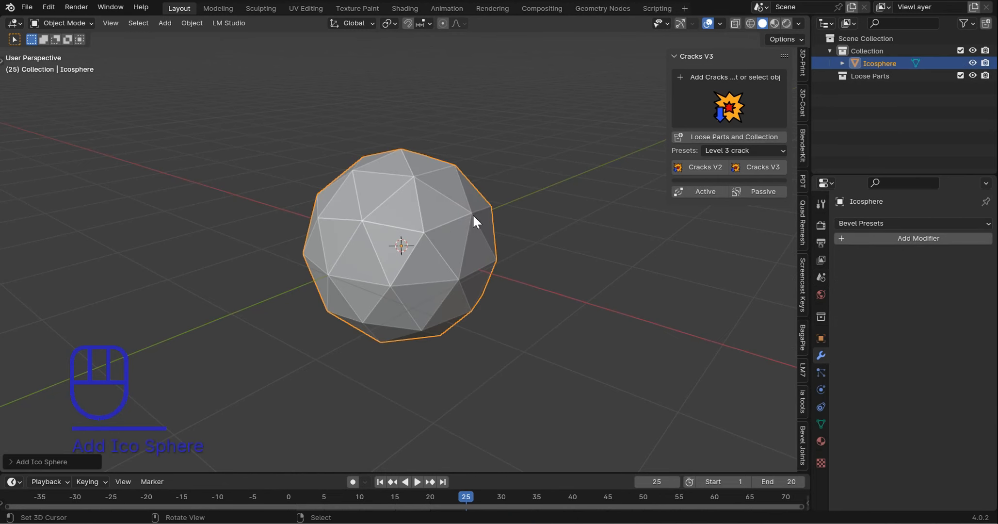
{"action": "left_click", "coordinate": [760, 166]}
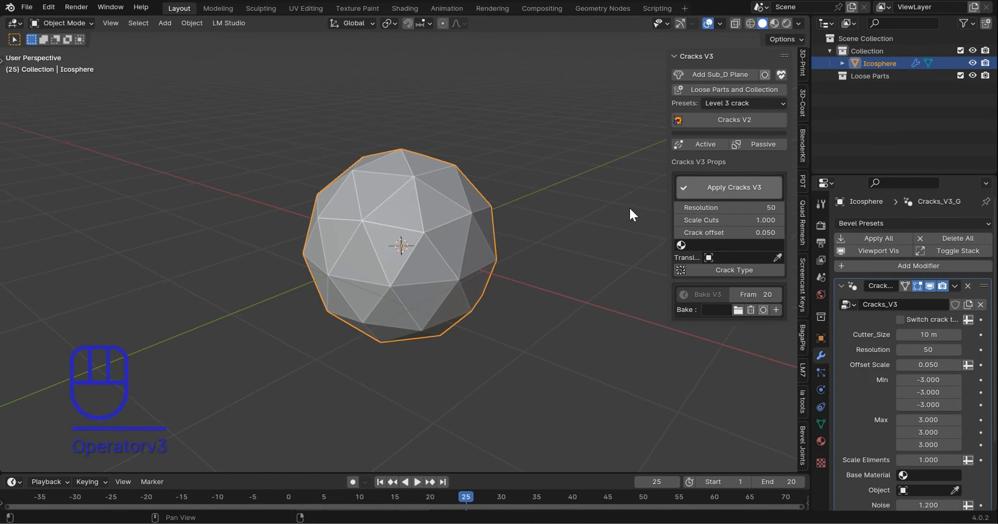
Step: Return to frame 1 and set the ico sphere's crack preset to Level 1 crack
{"action": "middle_click_drag", "start_coordinate": [535, 218], "coordinate": [482, 362]}
{"action": "key", "text": "shift+Left"}
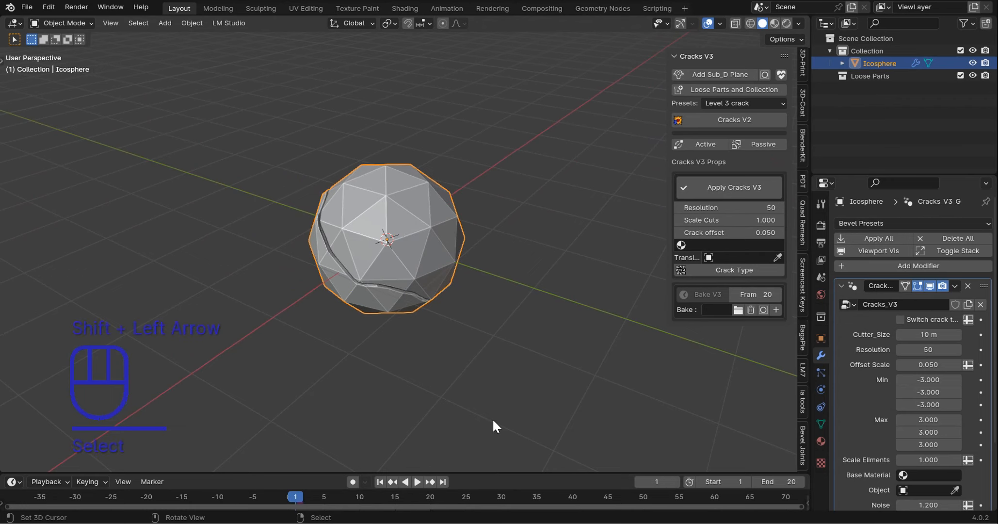
{"action": "middle_click_drag", "start_coordinate": [495, 308], "coordinate": [514, 242]}
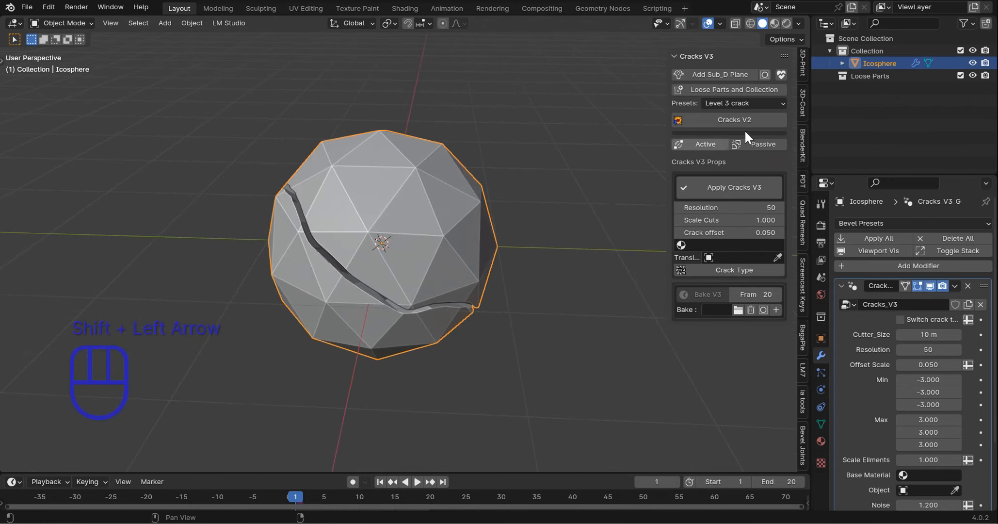
{"action": "left_click", "coordinate": [767, 102]}
{"action": "left_click", "coordinate": [729, 131]}
Step: Play the ico sphere's crack animation, stop it at frame 26 and inspect the thin cracks
{"action": "middle_click_drag", "start_coordinate": [633, 155], "coordinate": [393, 411]}
{"action": "key", "text": "space"}
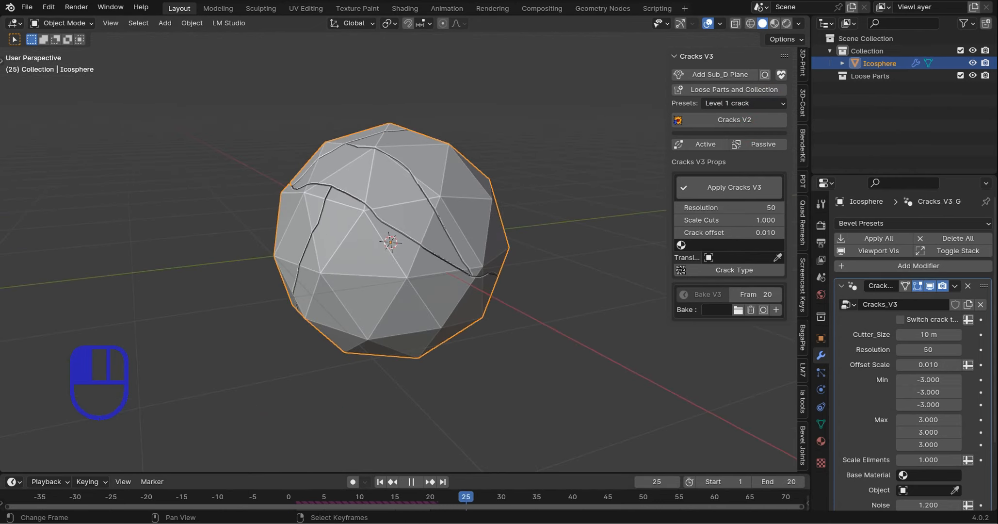
{"action": "left_click", "coordinate": [411, 482]}
{"action": "middle_click_drag", "start_coordinate": [440, 424], "coordinate": [682, 235]}
Step: Apply Cracks V3 on the ico sphere and separate it into the Loose Parts collection
{"action": "left_click", "coordinate": [742, 187]}
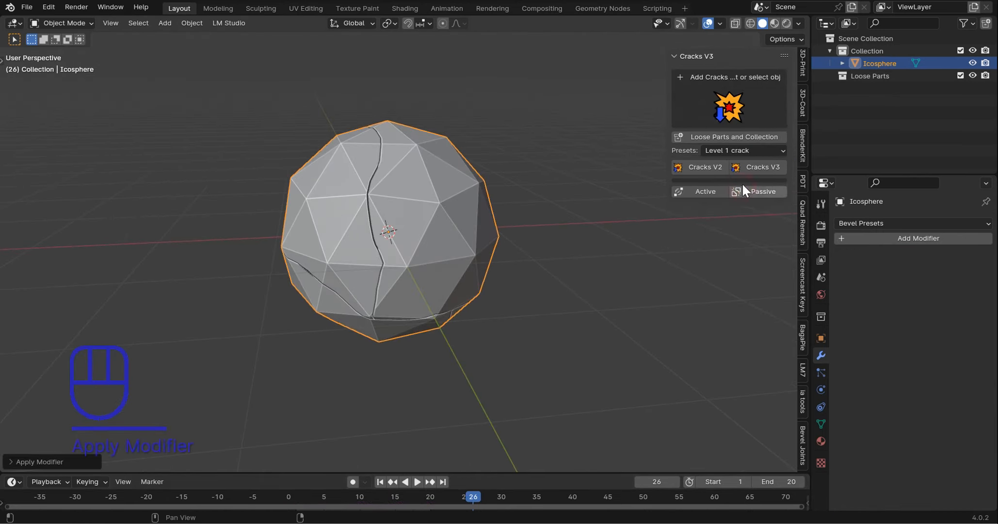
{"action": "left_click", "coordinate": [746, 136]}
{"action": "middle_click_drag", "start_coordinate": [544, 178], "coordinate": [453, 214]}
Step: Add Cracks V3 to the large front piece of the separated ico sphere and return to frame 1
{"action": "left_click", "coordinate": [454, 214]}
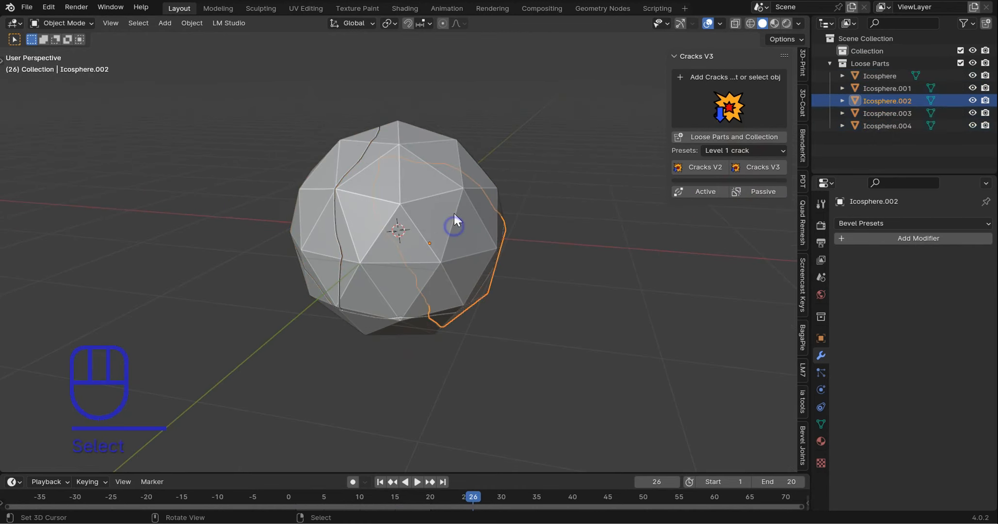
{"action": "left_click", "coordinate": [410, 184]}
{"action": "left_click", "coordinate": [741, 167]}
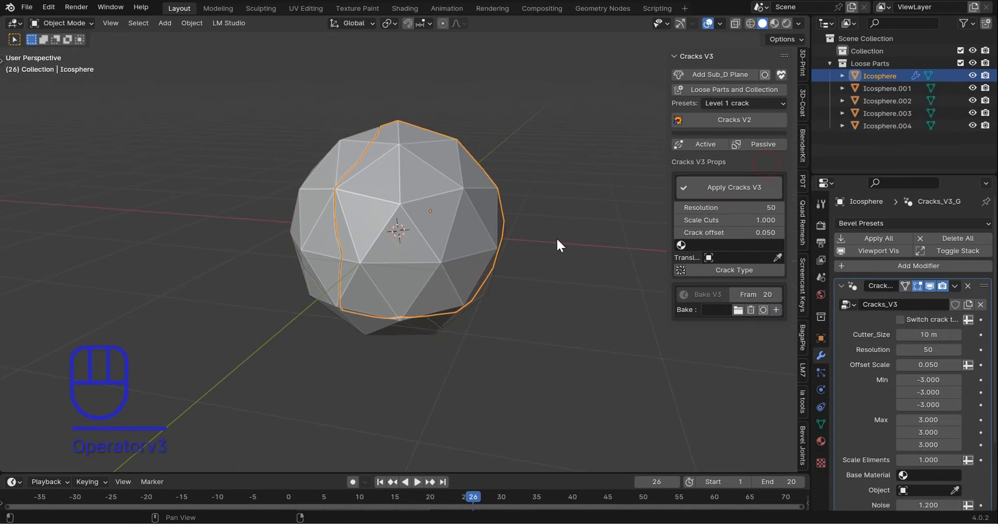
{"action": "key", "text": "shift+Left"}
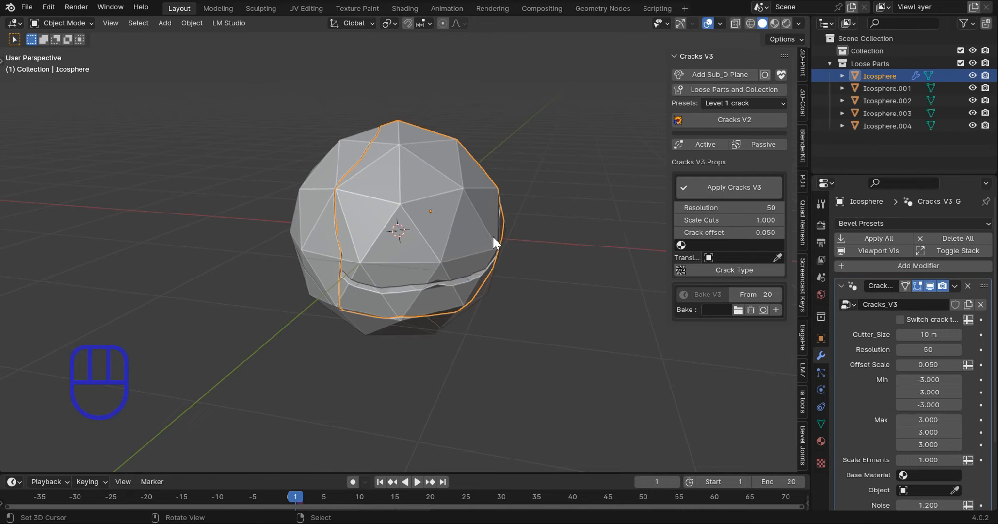
Step: Set the selected piece to the Level 1 crack preset and advance the timeline to frame 14 to inspect its cracks
{"action": "left_click", "coordinate": [735, 103]}
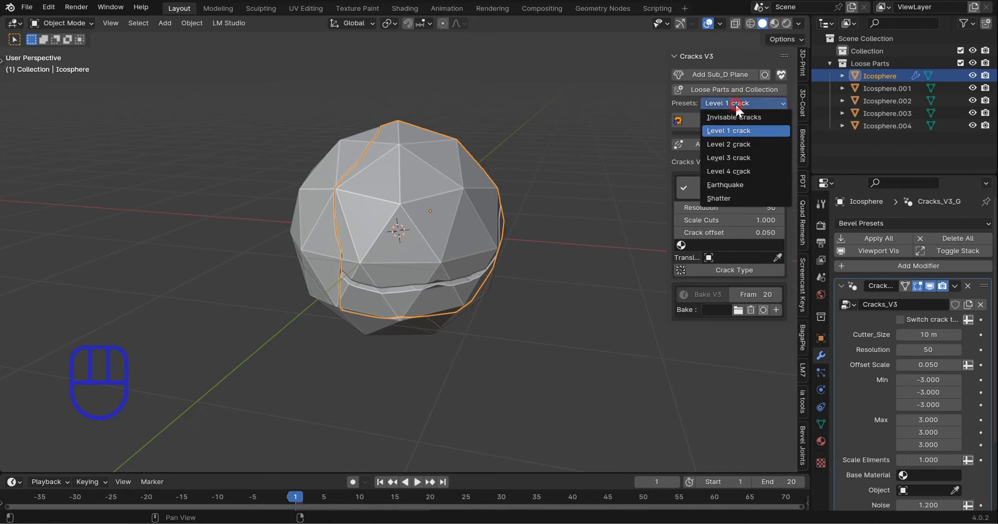
{"action": "left_click", "coordinate": [732, 130]}
{"action": "middle_click_drag", "start_coordinate": [440, 227], "coordinate": [388, 311]}
{"action": "left_click_drag", "start_coordinate": [300, 495], "coordinate": [387, 499]}
{"action": "middle_click_drag", "start_coordinate": [536, 243], "coordinate": [432, 178]}
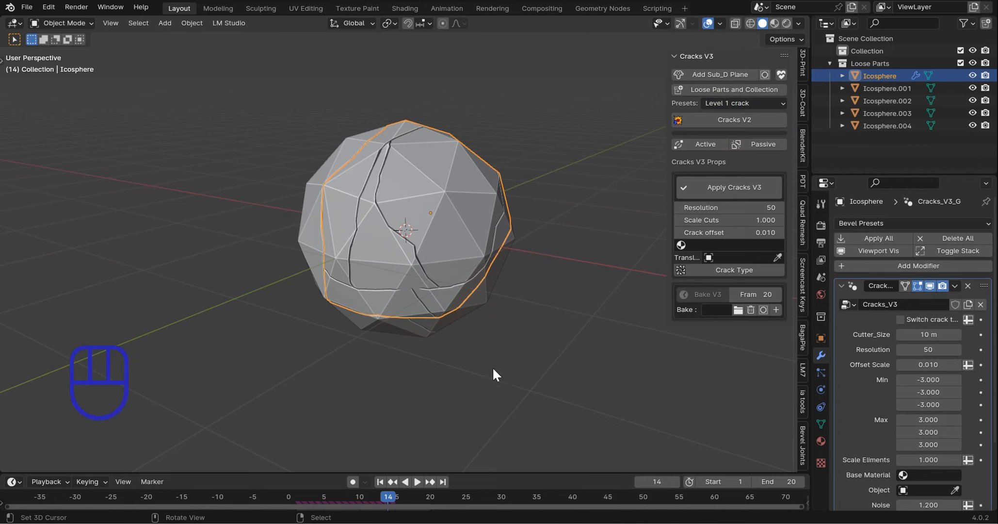
Step: Apply Cracks V3 on the selected ico sphere piece and separate it into loose parts
{"action": "left_click", "coordinate": [749, 187]}
{"action": "left_click", "coordinate": [749, 135]}
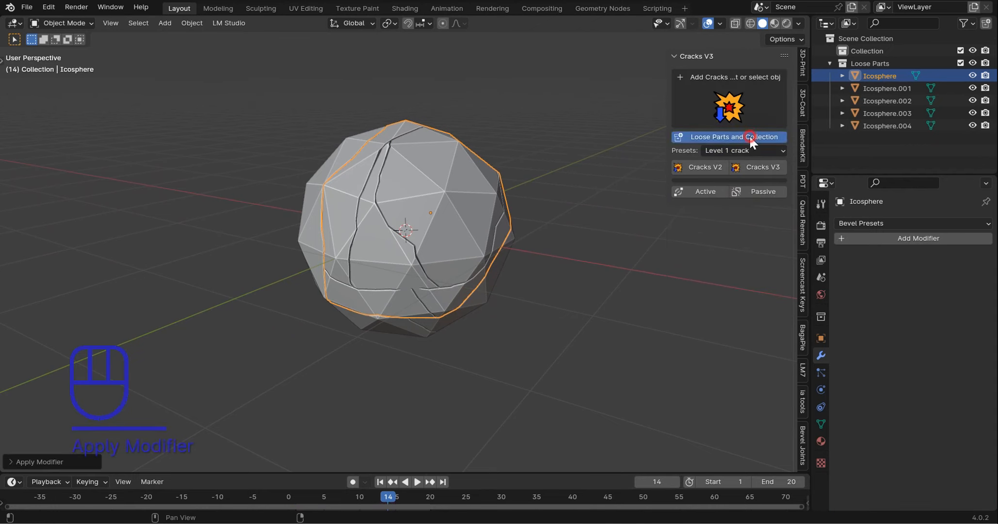
Step: Deselect everything and examine the separated crack pieces of the ico sphere from several sides
{"action": "left_click", "coordinate": [554, 228]}
{"action": "middle_click_drag", "start_coordinate": [501, 224], "coordinate": [604, 256]}
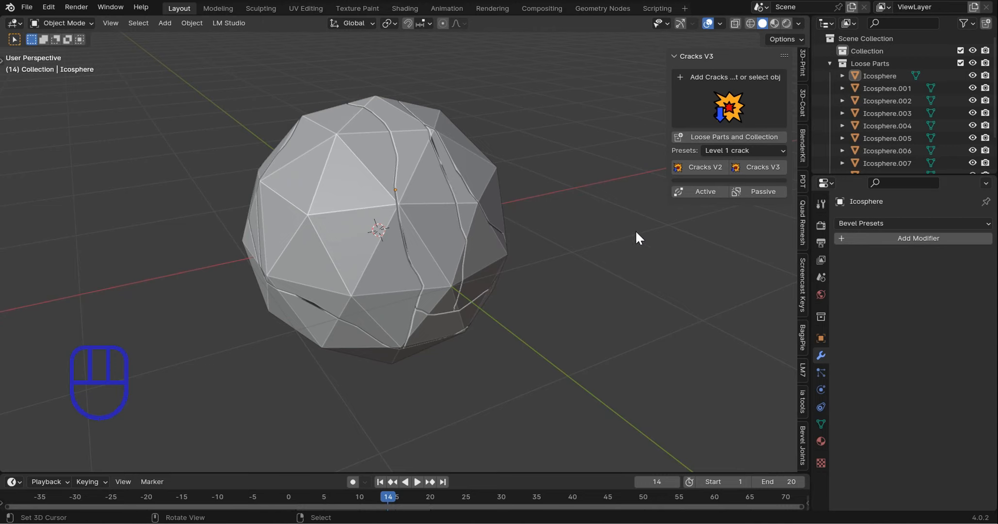
{"action": "mouse_move", "coordinate": [635, 237]}
{"action": "middle_mouse_down"}
{"action": "mouse_move", "coordinate": [555, 225]}
{"action": "mouse_move", "coordinate": [634, 231]}
{"action": "middle_mouse_up"}
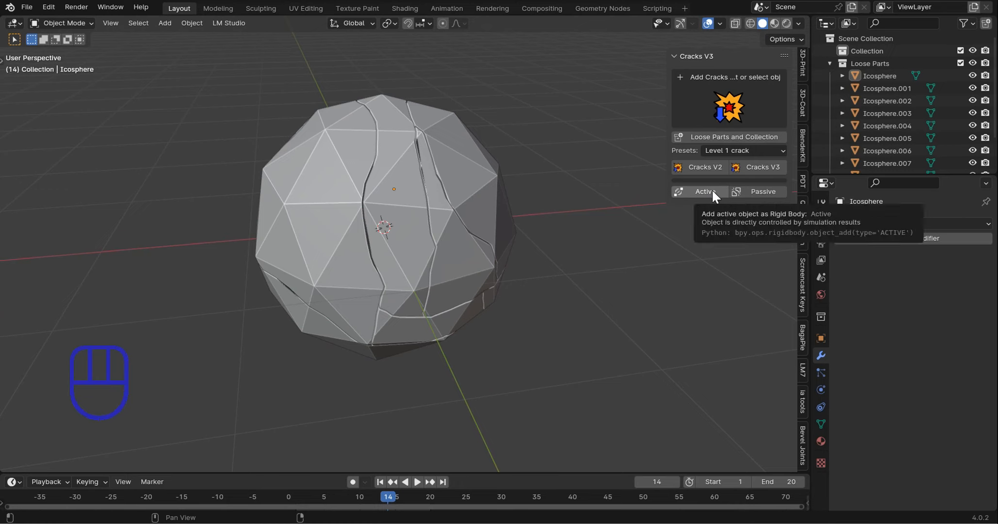
{"action": "scroll", "coordinate": [563, 160], "scroll_direction": "down", "scroll_amount": 3}
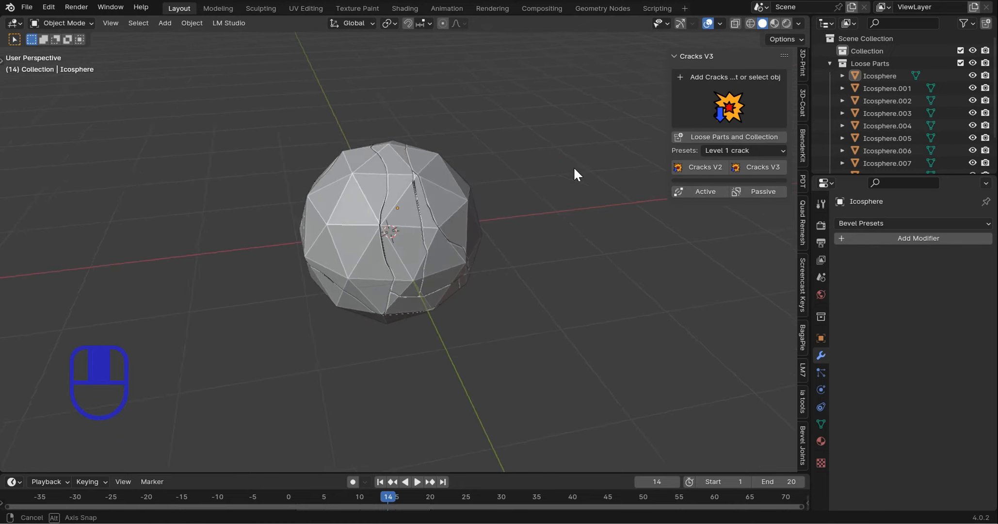
{"action": "middle_click_drag", "start_coordinate": [575, 172], "coordinate": [553, 194]}
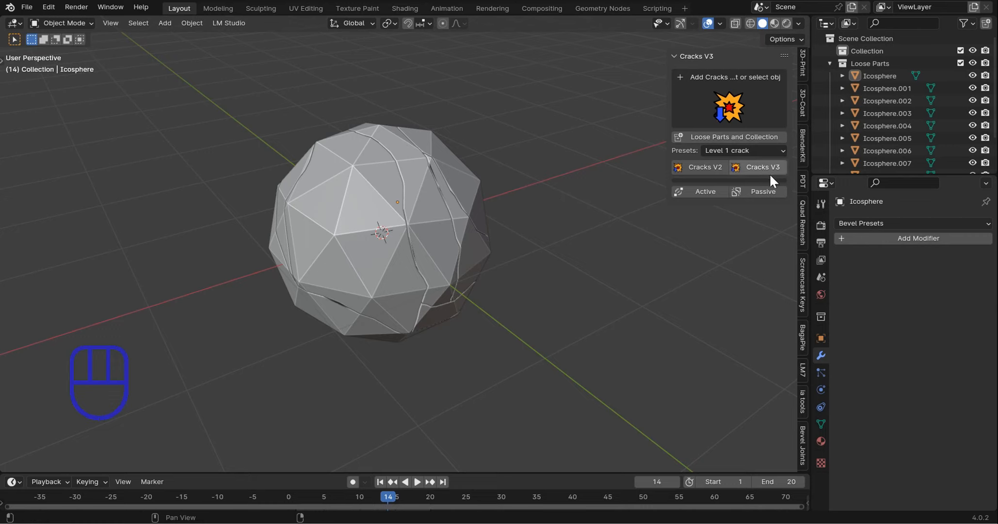
{"action": "middle_click_drag", "start_coordinate": [573, 141], "coordinate": [728, 214]}
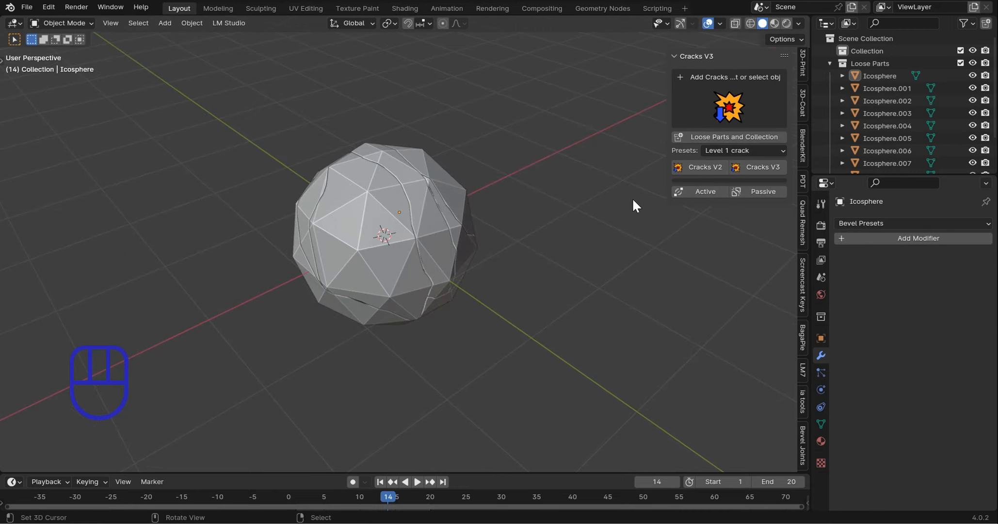
{"action": "middle_click_drag", "start_coordinate": [423, 357], "coordinate": [378, 294]}
{"action": "middle_click_drag", "start_coordinate": [413, 245], "coordinate": [415, 224]}
Step: Add Cracks V3 to the large uncracked Icosphere.003 piece, return to frame 1, and keep that piece selected
{"action": "left_click", "coordinate": [414, 224]}
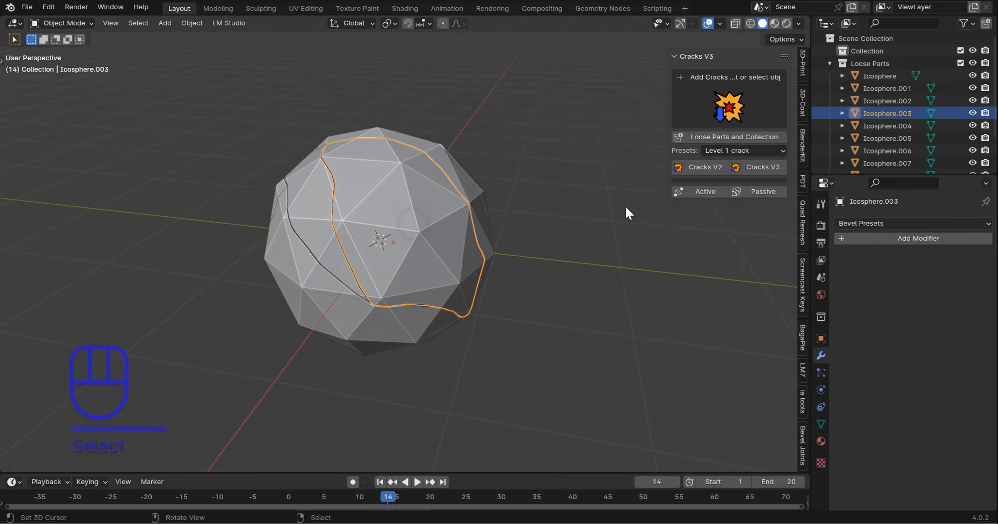
{"action": "left_click", "coordinate": [763, 167]}
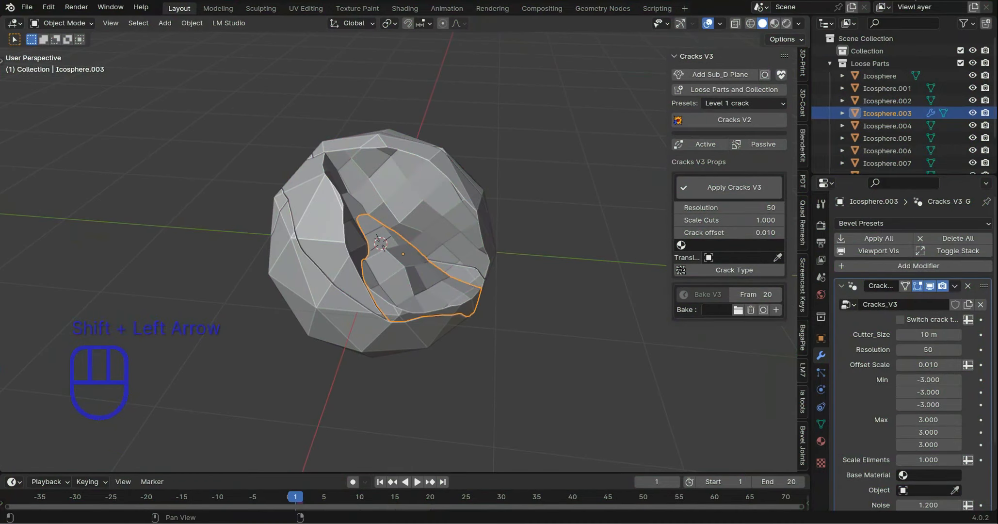
{"action": "middle_click_drag", "start_coordinate": [521, 281], "coordinate": [526, 271]}
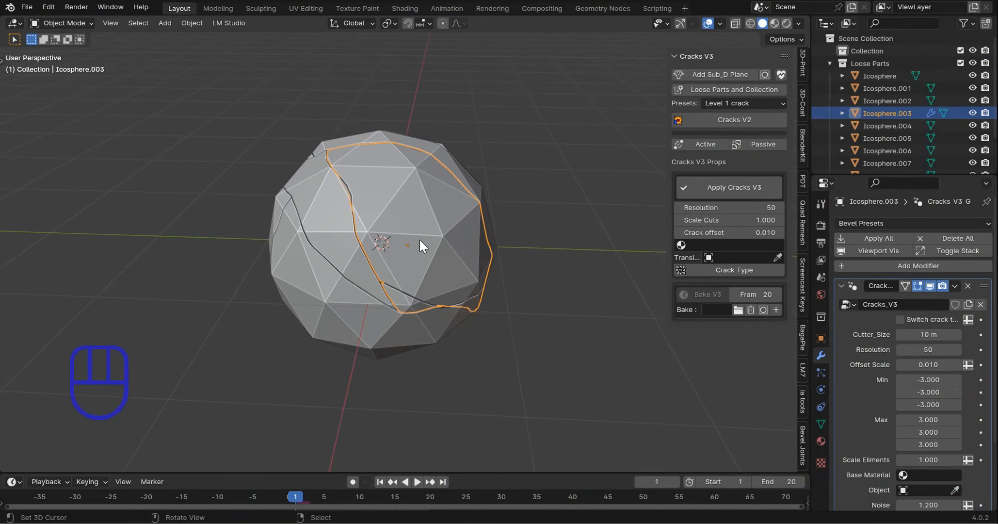
{"action": "left_click", "coordinate": [401, 171]}
{"action": "left_click", "coordinate": [434, 211]}
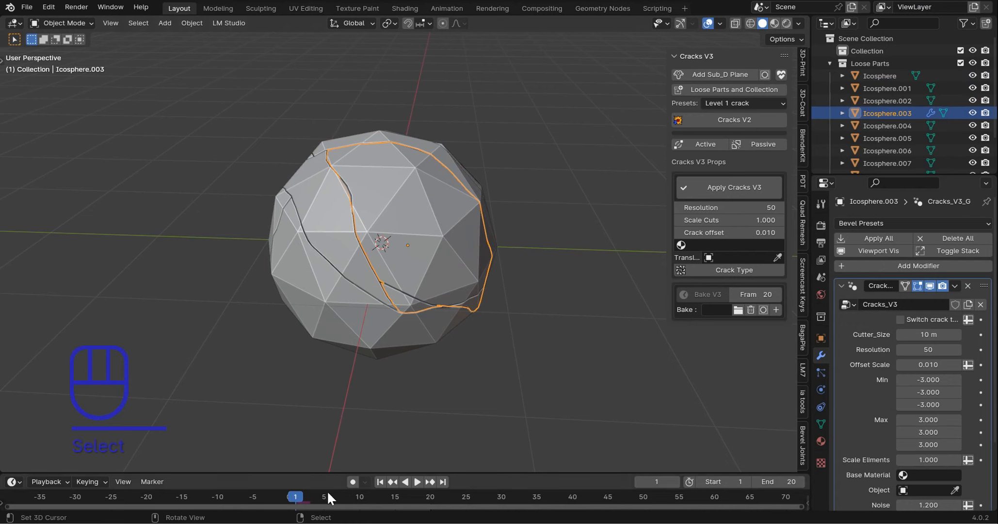
Step: Examine the available Set Origin options for the ico sphere piece, leaving its origin as it is
{"action": "left_click", "coordinate": [192, 23]}
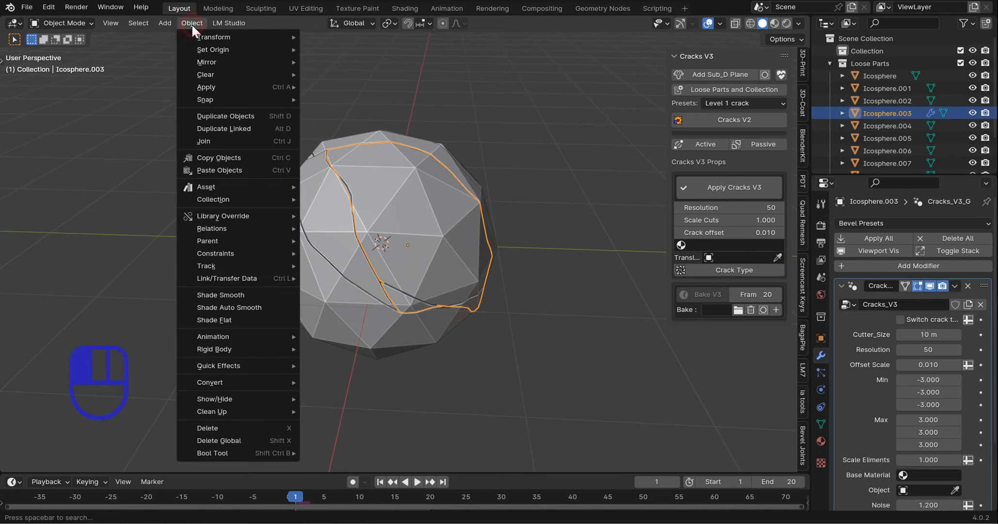
{"action": "mouse_move", "coordinate": [222, 49]}
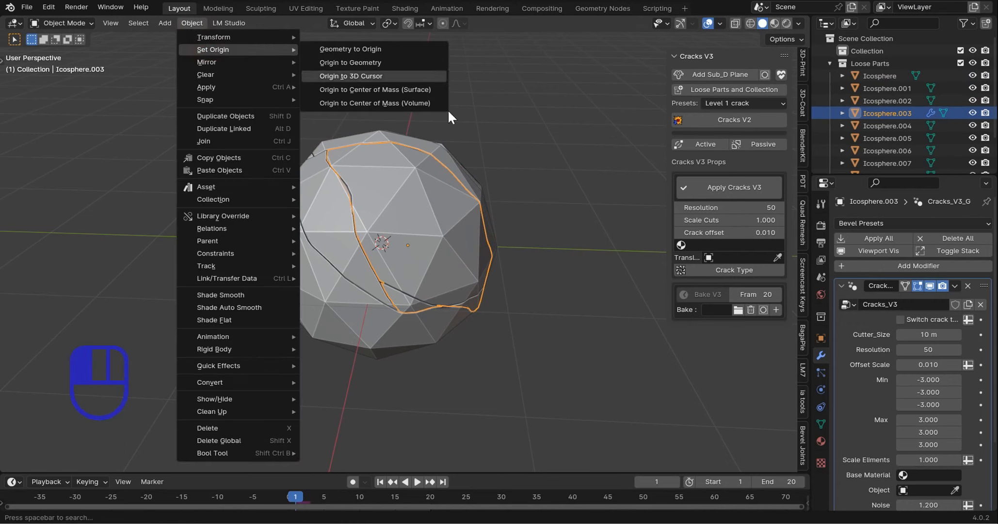
{"action": "left_click", "coordinate": [512, 147]}
{"action": "key", "text": "d"}
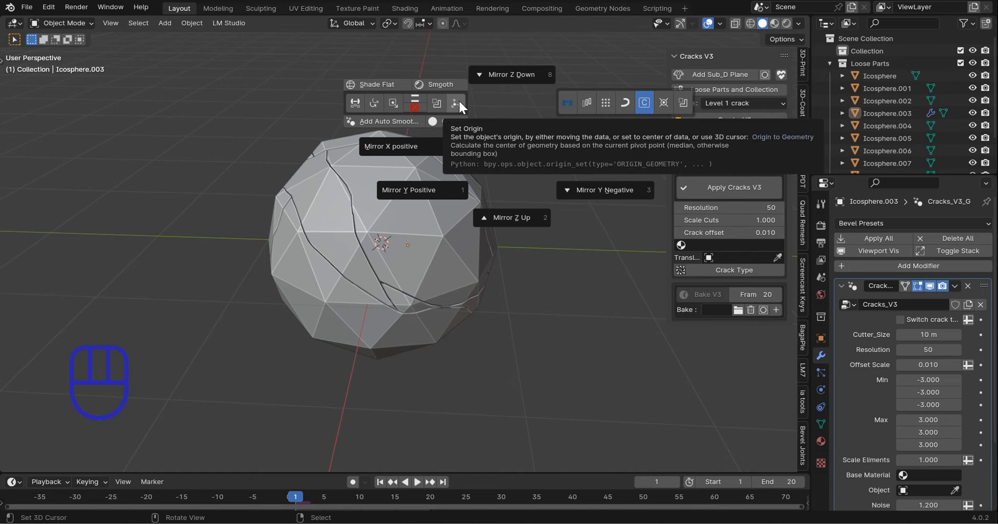
{"action": "left_click", "coordinate": [422, 221]}
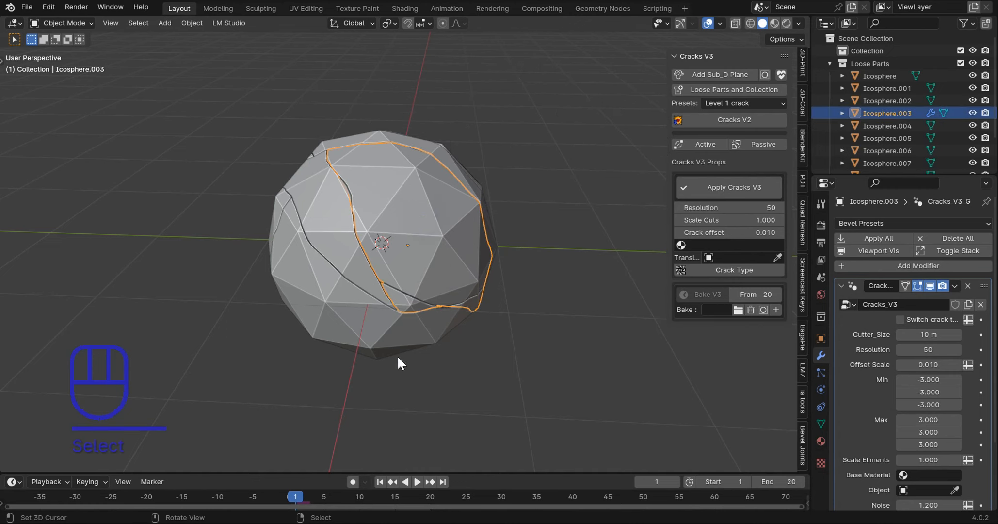
Step: Advance the timeline to frame 27 and inspect the cracks on the selected ico sphere piece
{"action": "left_click_drag", "start_coordinate": [295, 498], "coordinate": [481, 514]}
{"action": "middle_click_drag", "start_coordinate": [504, 330], "coordinate": [397, 183]}
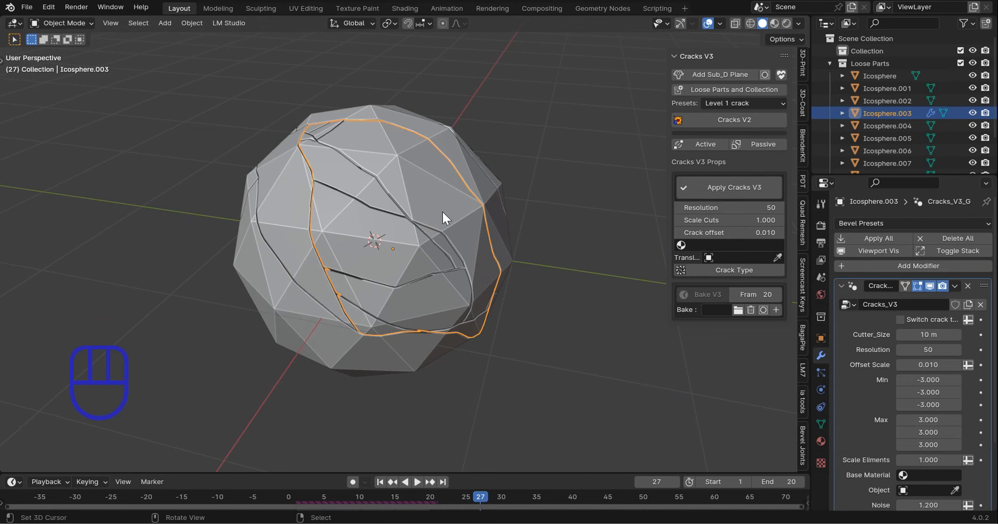
{"action": "middle_click_drag", "start_coordinate": [442, 212], "coordinate": [488, 213]}
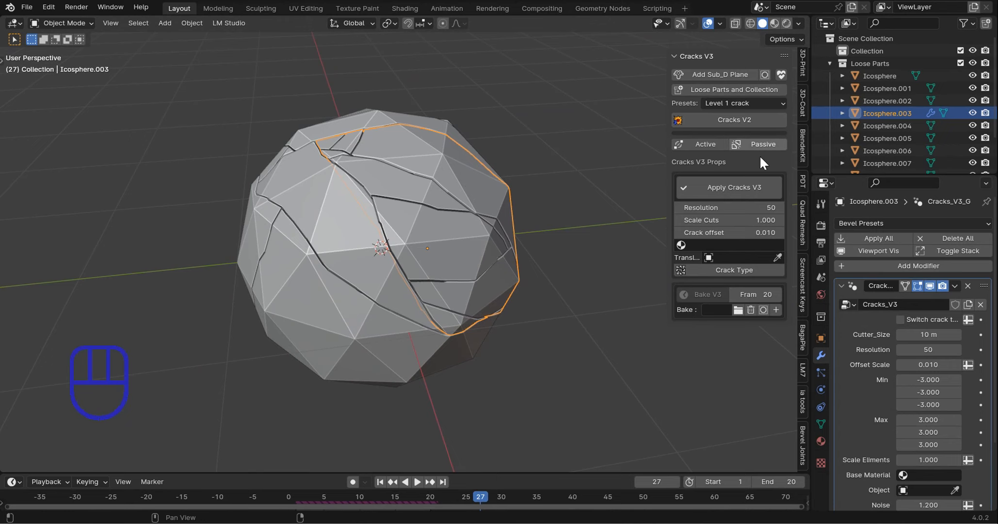
Step: Apply Cracks V3 on the Icosphere.003 piece and separate it into loose parts
{"action": "left_click", "coordinate": [754, 187]}
{"action": "left_click", "coordinate": [754, 137]}
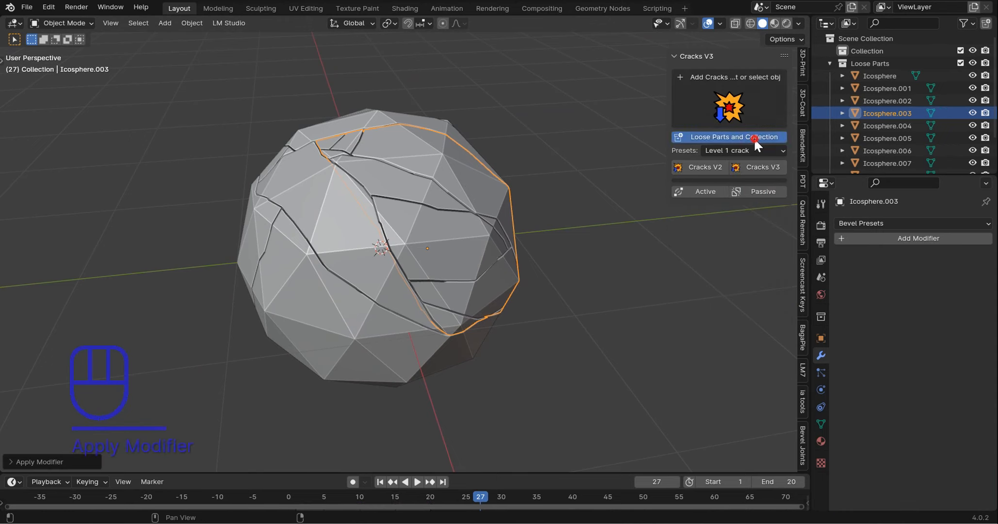
{"action": "left_click", "coordinate": [544, 172]}
{"action": "left_click", "coordinate": [467, 179]}
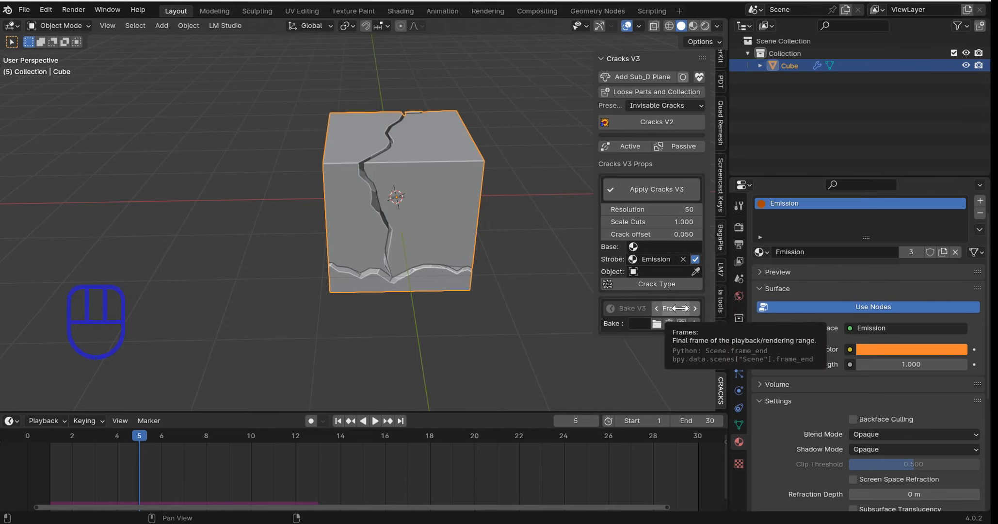
Step: Add an empty at the cracked cube's centre, scale it beyond the cube's sides, and check it in wireframe and solid shading
{"action": "left_click", "coordinate": [690, 320]}
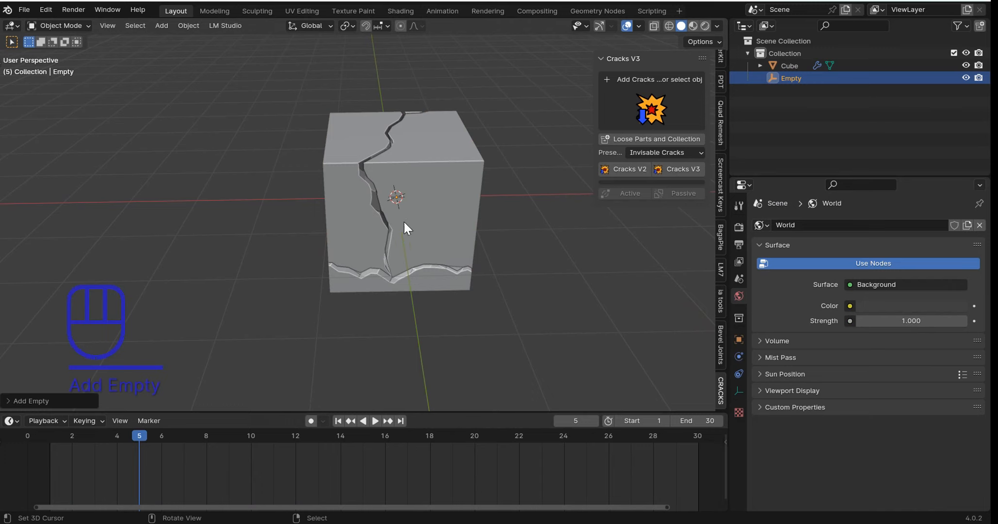
{"action": "key", "text": "s"}
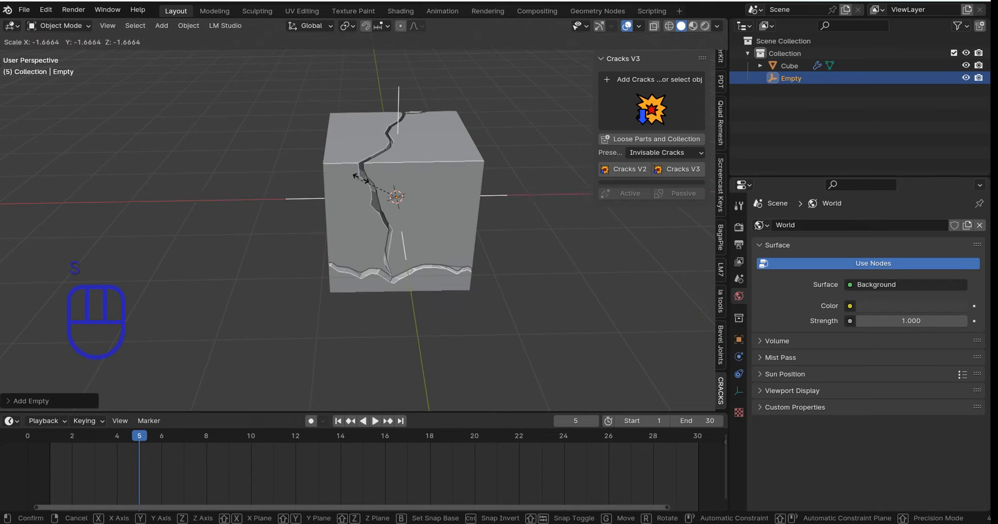
{"action": "left_click", "coordinate": [333, 176]}
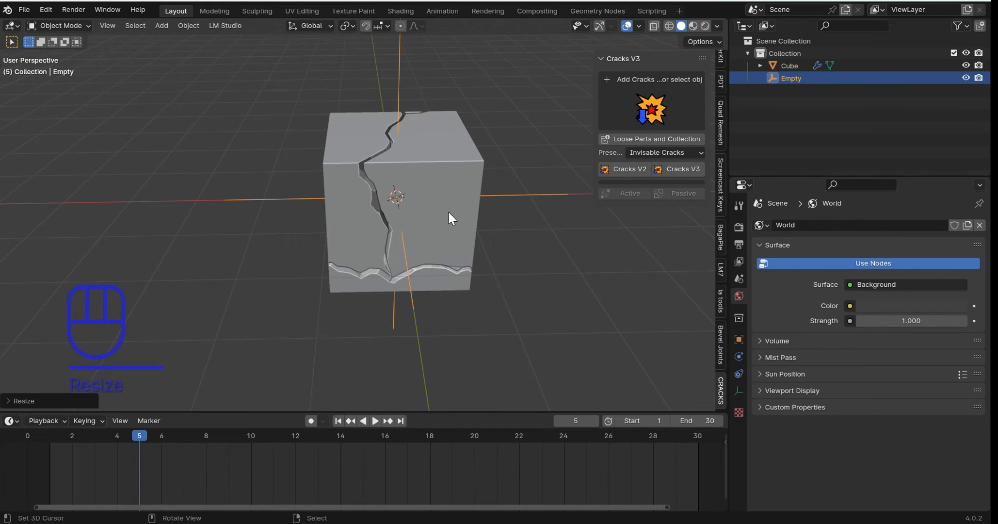
{"action": "key", "text": "z"}
{"action": "left_click", "coordinate": [297, 203]}
{"action": "mouse_move", "coordinate": [426, 198]}
{"action": "middle_mouse_down"}
{"action": "mouse_move", "coordinate": [398, 185]}
{"action": "mouse_move", "coordinate": [467, 186]}
{"action": "middle_mouse_up"}
{"action": "key", "text": "z"}
{"action": "left_click", "coordinate": [470, 197]}
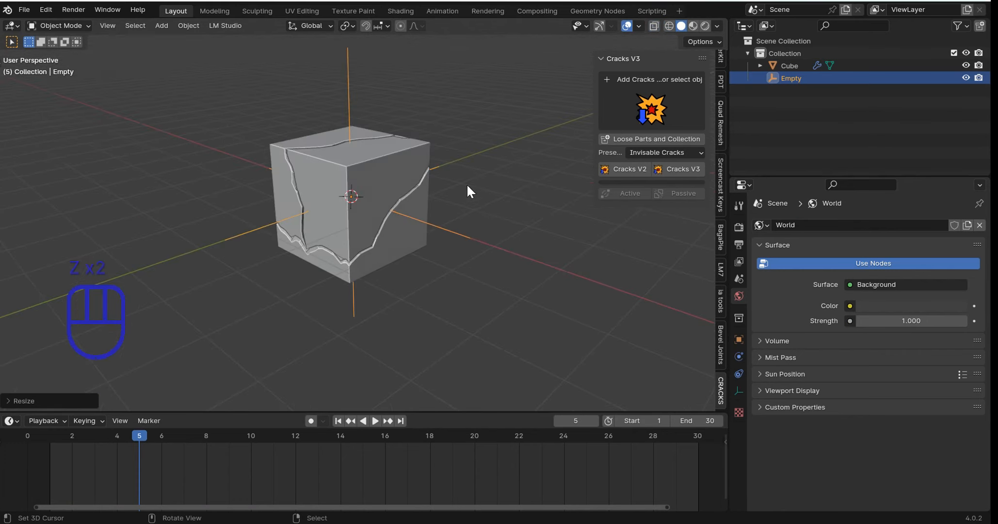
Step: Select the cube and display the lower settings of its Cracks V3 modifier
{"action": "left_click", "coordinate": [419, 176]}
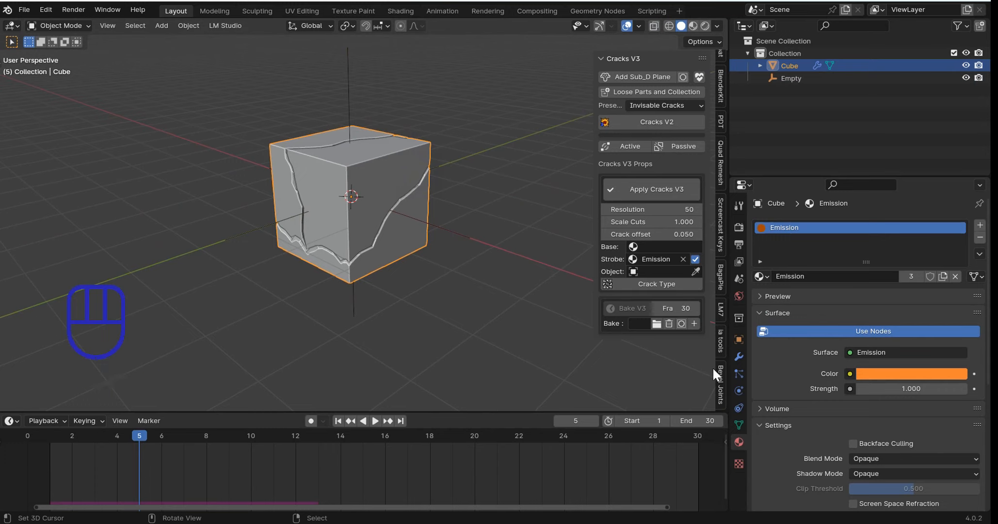
{"action": "left_click", "coordinate": [737, 356]}
{"action": "scroll", "coordinate": [849, 399], "scroll_direction": "down", "scroll_amount": 10}
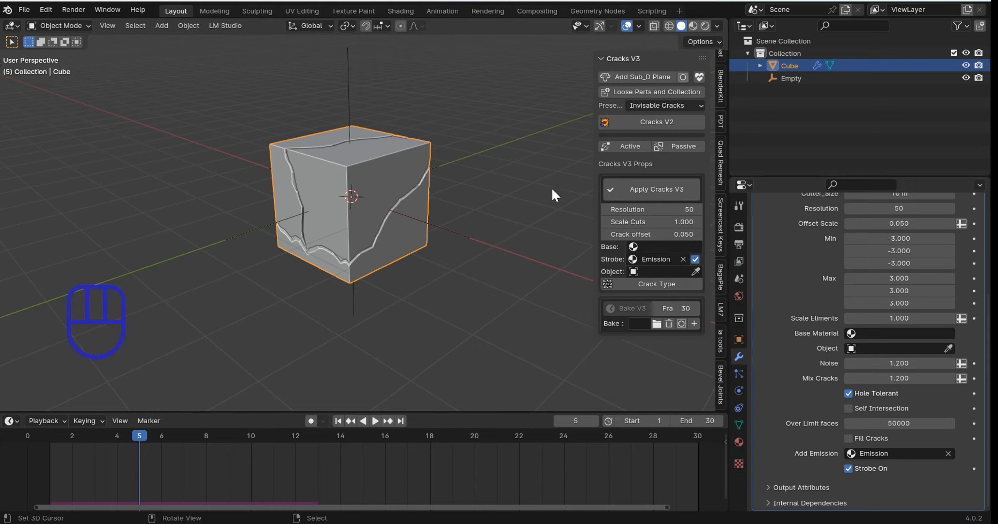
Step: Return to frame 1, enable Fill Cracks on the cube's Cracks V3 modifier, and inspect the filled cracks up close
{"action": "middle_click_drag", "start_coordinate": [514, 208], "coordinate": [447, 209]}
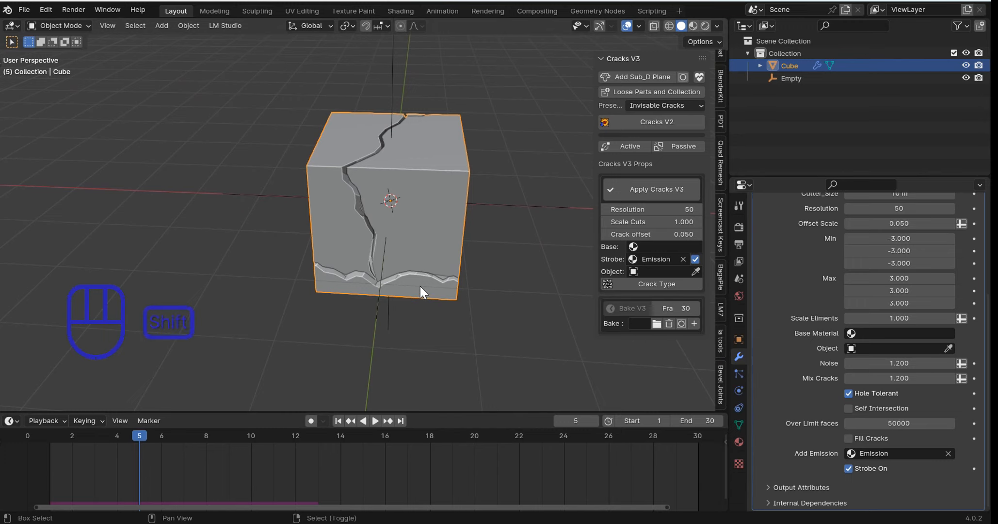
{"action": "key", "text": "shift+Left"}
{"action": "middle_click_drag", "start_coordinate": [420, 286], "coordinate": [442, 245]}
{"action": "scroll", "coordinate": [422, 280], "scroll_direction": "up", "scroll_amount": 4}
{"action": "middle_click_drag", "start_coordinate": [421, 280], "coordinate": [449, 248]}
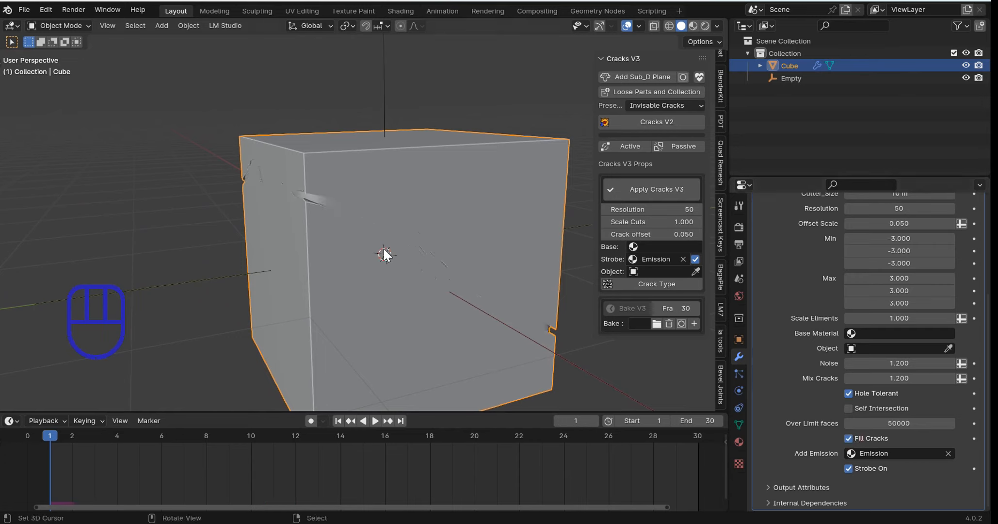
{"action": "middle_click_drag", "start_coordinate": [393, 186], "coordinate": [291, 136]}
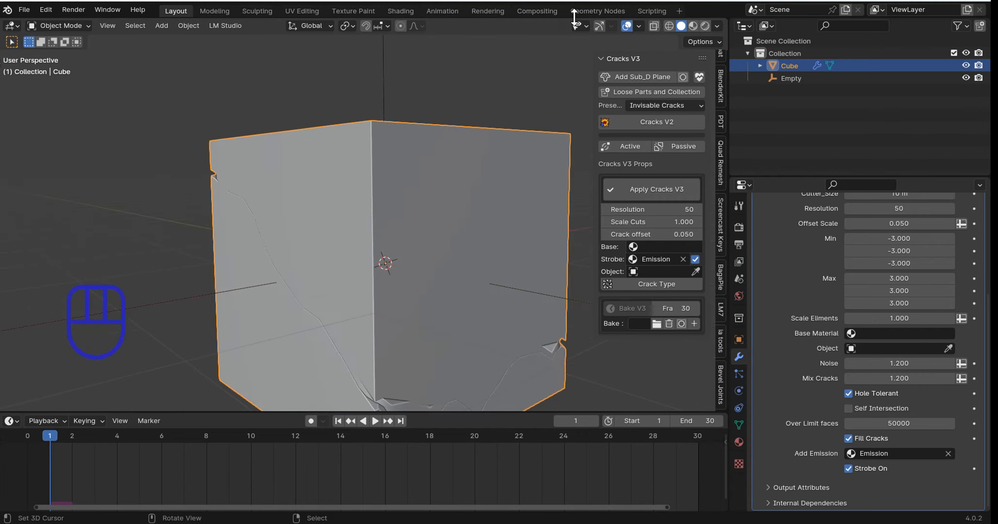
Step: Set the viewport shading's cavity type to Both
{"action": "left_click", "coordinate": [715, 26]}
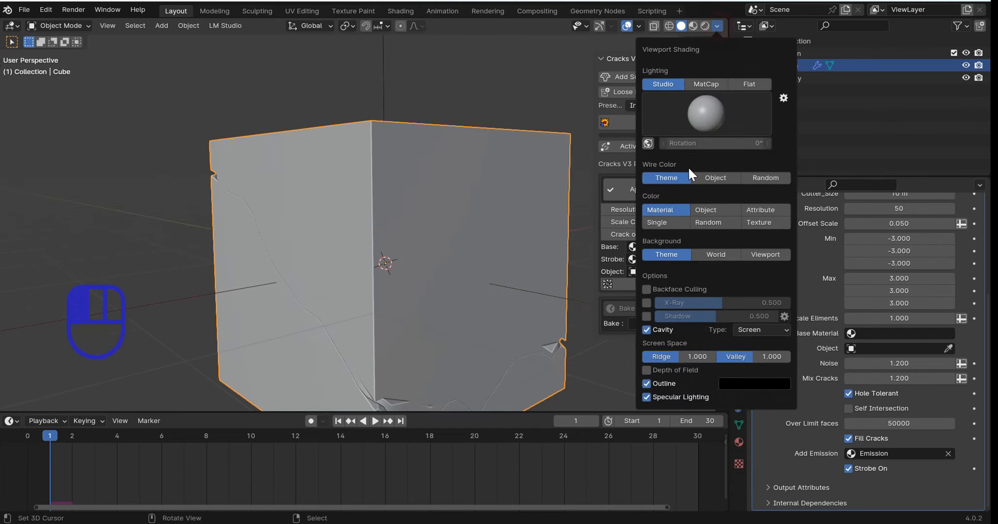
{"action": "left_click", "coordinate": [776, 329]}
{"action": "left_click", "coordinate": [766, 369]}
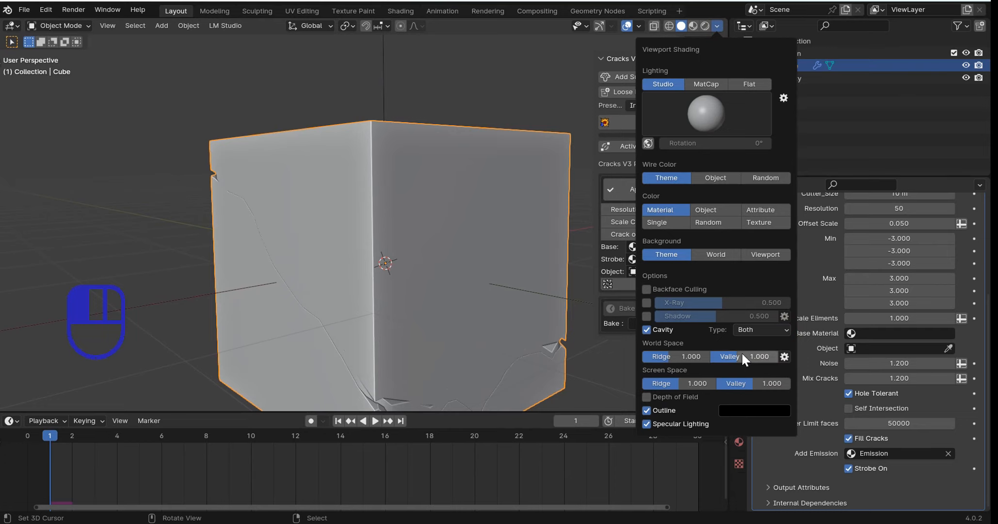
{"action": "mouse_move", "coordinate": [742, 354]}
{"action": "left_mouse_down"}
{"action": "mouse_move", "coordinate": [767, 354]}
{"action": "mouse_move", "coordinate": [756, 354]}
{"action": "mouse_move", "coordinate": [750, 383]}
{"action": "mouse_move", "coordinate": [702, 383]}
{"action": "mouse_move", "coordinate": [713, 383]}
{"action": "left_mouse_up"}
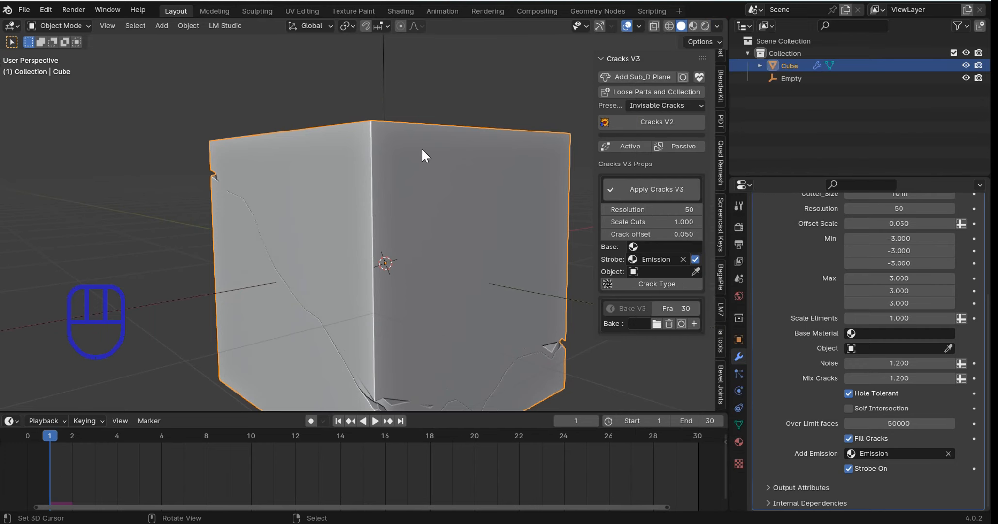
Step: Disable Fill Cracks on the cube's Cracks V3 modifier and inspect the open crack from several angles
{"action": "left_click", "coordinate": [653, 106]}
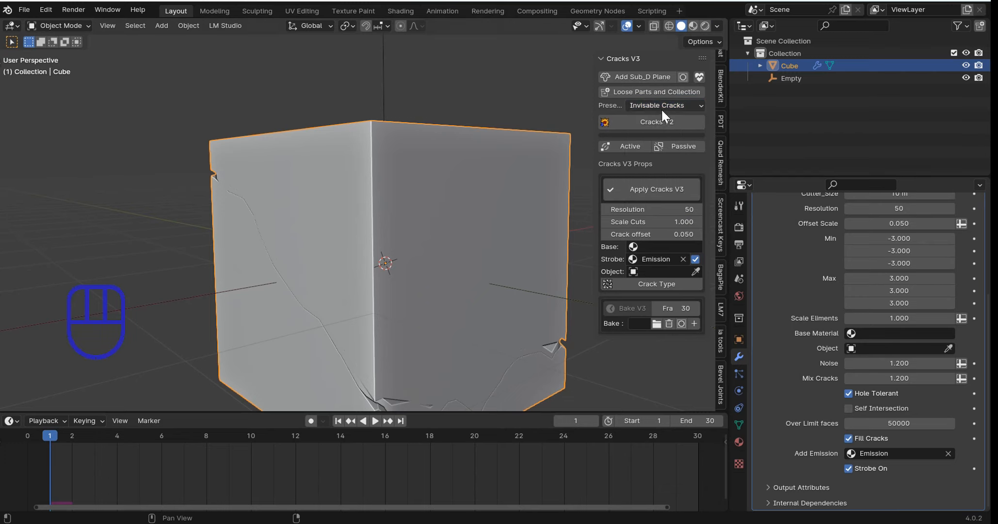
{"action": "scroll", "coordinate": [490, 155], "scroll_direction": "down", "scroll_amount": 3}
{"action": "middle_click_drag", "start_coordinate": [398, 180], "coordinate": [423, 207]}
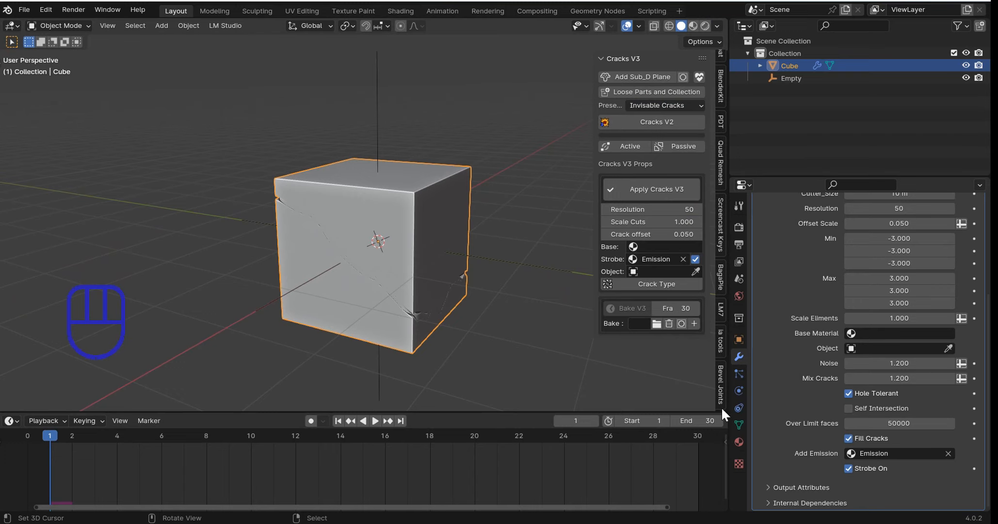
{"action": "left_click", "coordinate": [850, 438]}
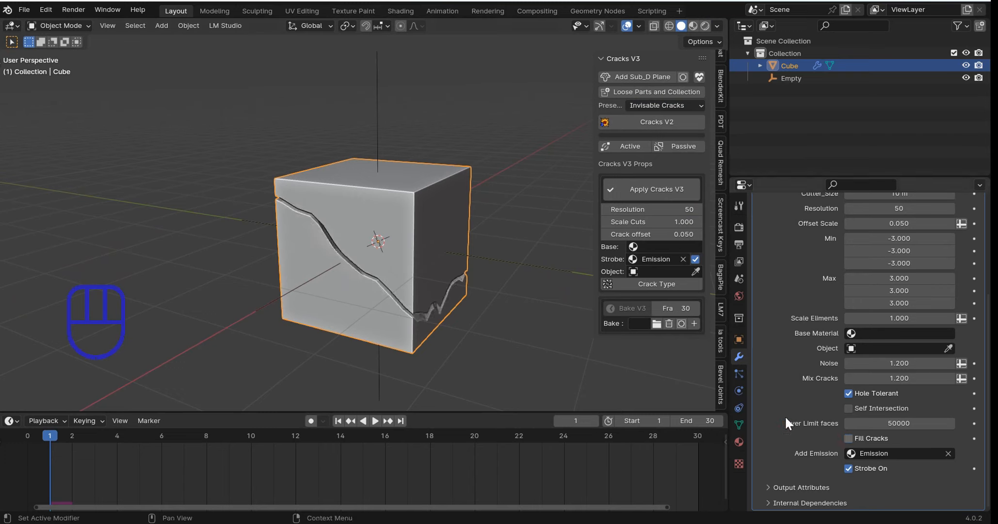
{"action": "middle_click_drag", "start_coordinate": [432, 287], "coordinate": [456, 190]}
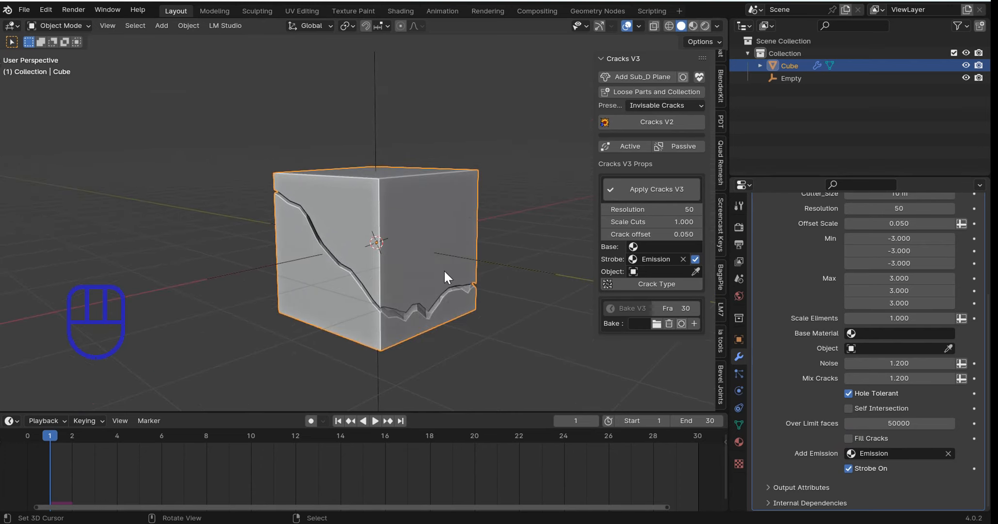
{"action": "scroll", "coordinate": [476, 247], "scroll_direction": "up", "scroll_amount": 3}
{"action": "middle_click_drag", "start_coordinate": [475, 247], "coordinate": [509, 216]}
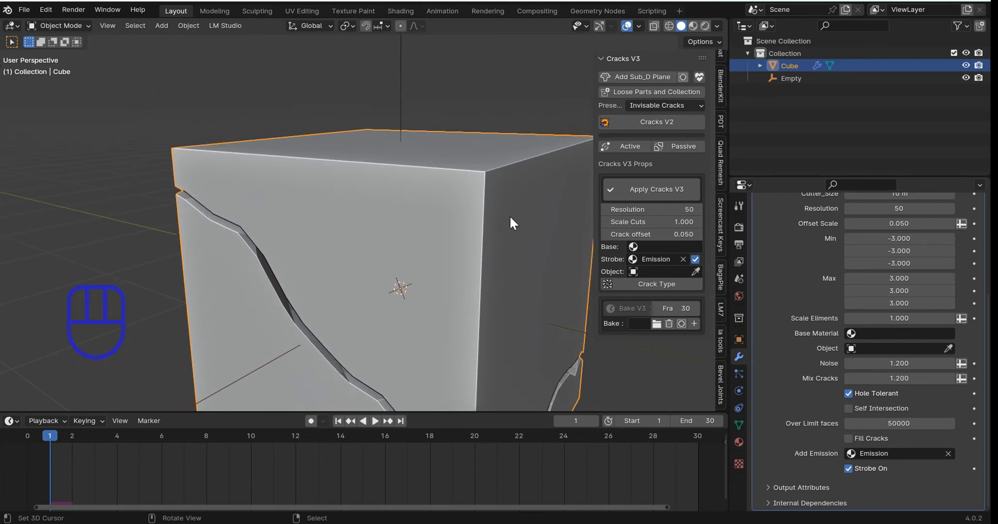
{"action": "scroll", "coordinate": [466, 250], "scroll_direction": "down", "scroll_amount": 4}
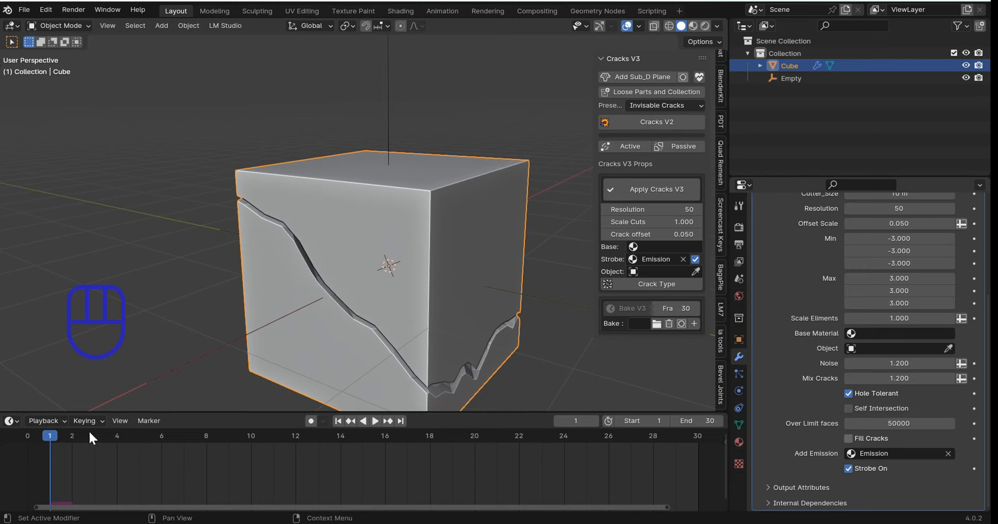
Step: Enable Fill Cracks on the cube's Cracks V3 modifier, inspect the cracks at frame 2, and revert to unfilled cracks at frame 1
{"action": "left_click", "coordinate": [848, 437]}
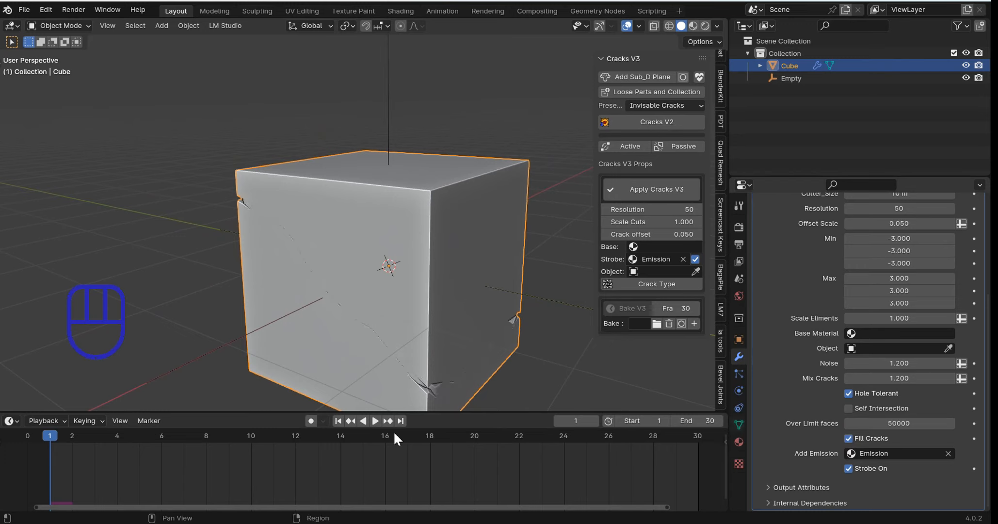
{"action": "left_click", "coordinate": [78, 443]}
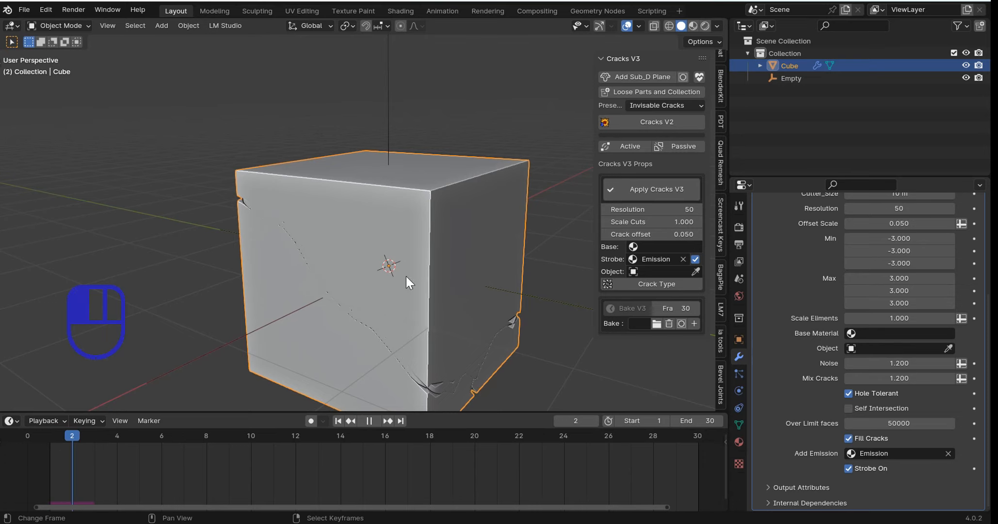
{"action": "middle_click_drag", "start_coordinate": [316, 251], "coordinate": [259, 267]}
{"action": "scroll", "coordinate": [436, 216], "scroll_direction": "up", "scroll_amount": 5}
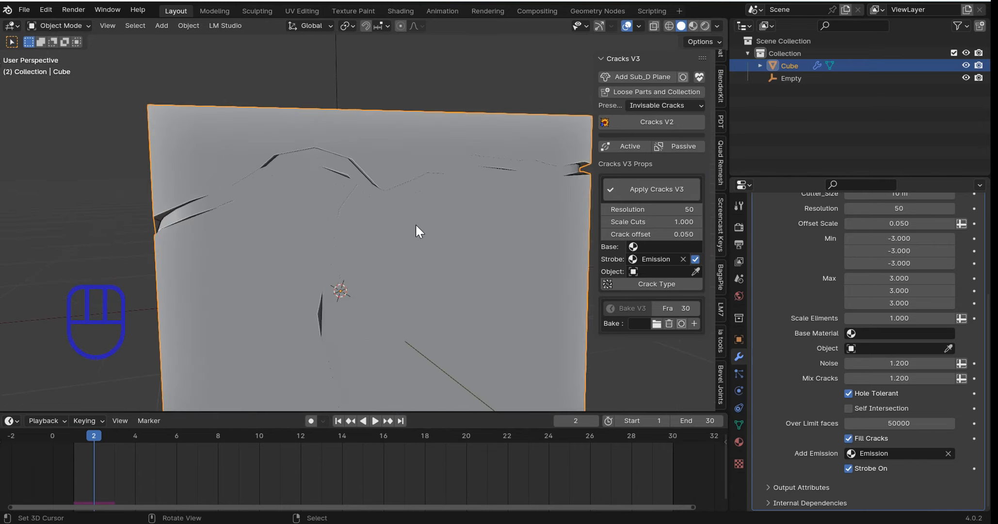
{"action": "middle_click_drag", "start_coordinate": [409, 170], "coordinate": [449, 187]}
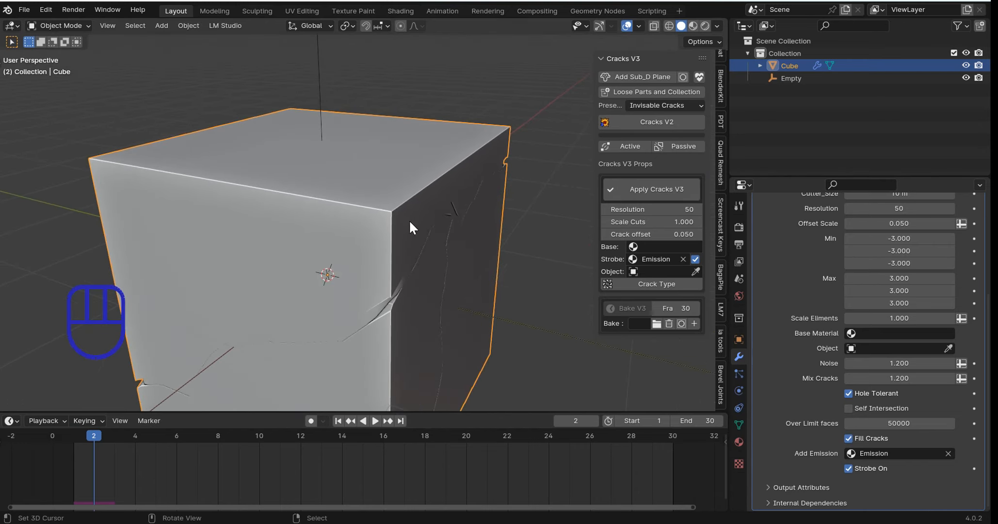
{"action": "left_click", "coordinate": [848, 439]}
{"action": "key", "text": "shift+Left"}
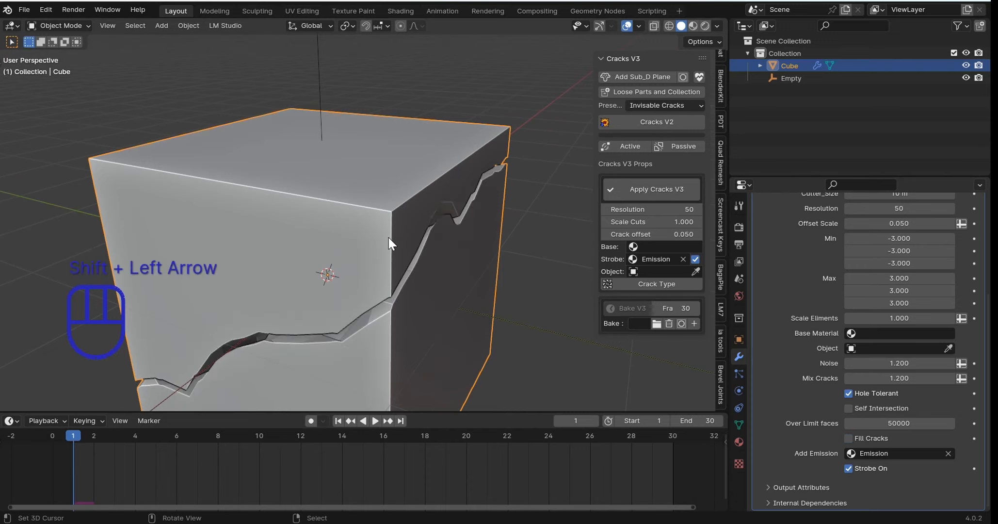
Step: Apply the Level 1 crack preset to the cube and view the thin crack
{"action": "left_click", "coordinate": [658, 107]}
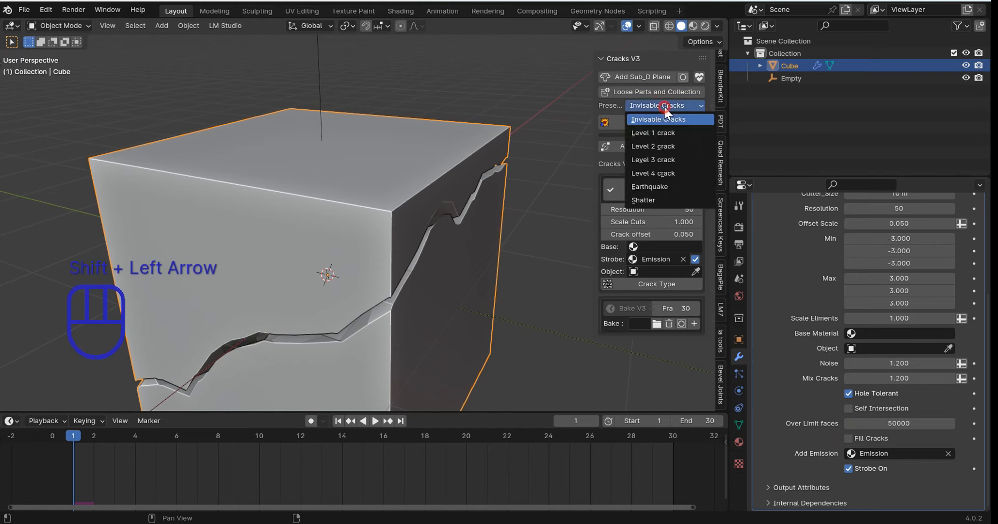
{"action": "left_click", "coordinate": [655, 131]}
{"action": "middle_click_drag", "start_coordinate": [483, 225], "coordinate": [431, 242]}
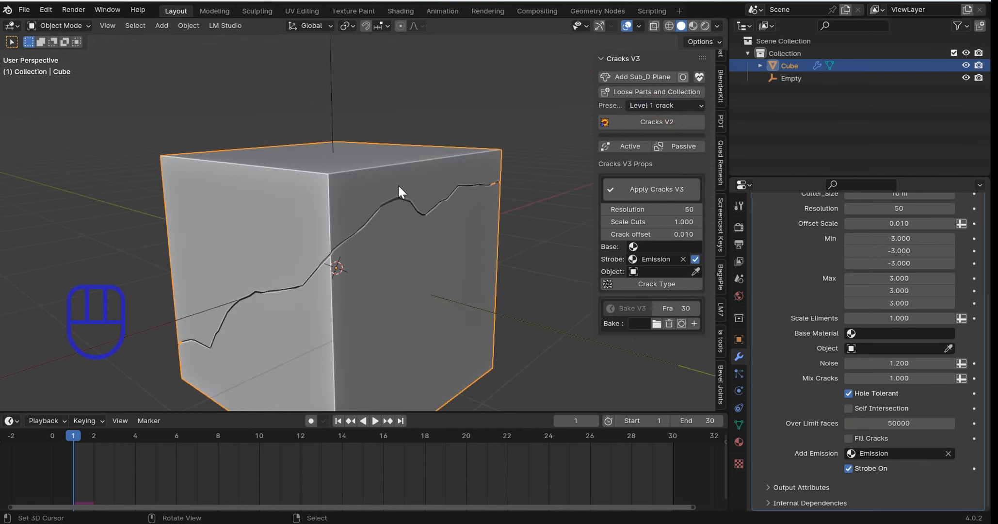
Step: Apply the Invisable Cracks preset to the cube, scrub the first frames of the timeline, and return to frame 1
{"action": "left_click", "coordinate": [662, 106]}
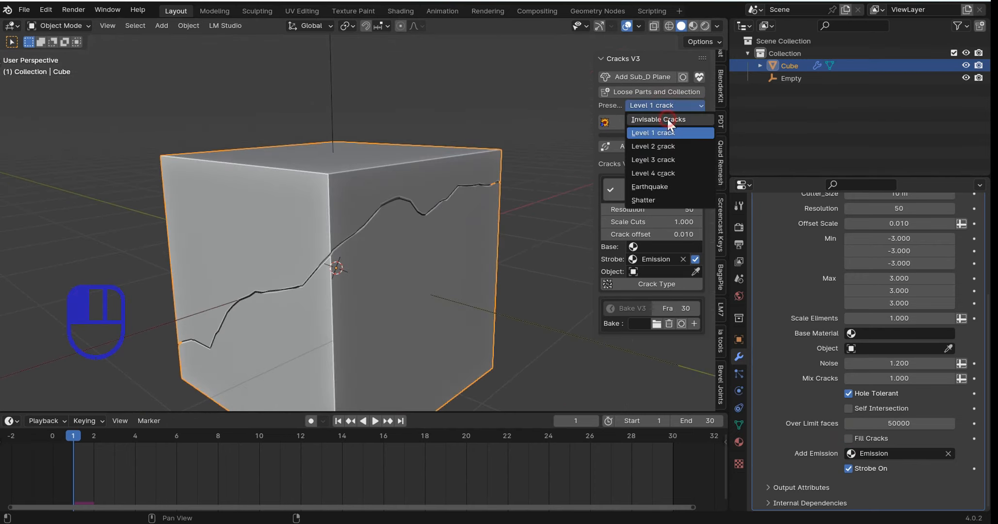
{"action": "left_click", "coordinate": [667, 118]}
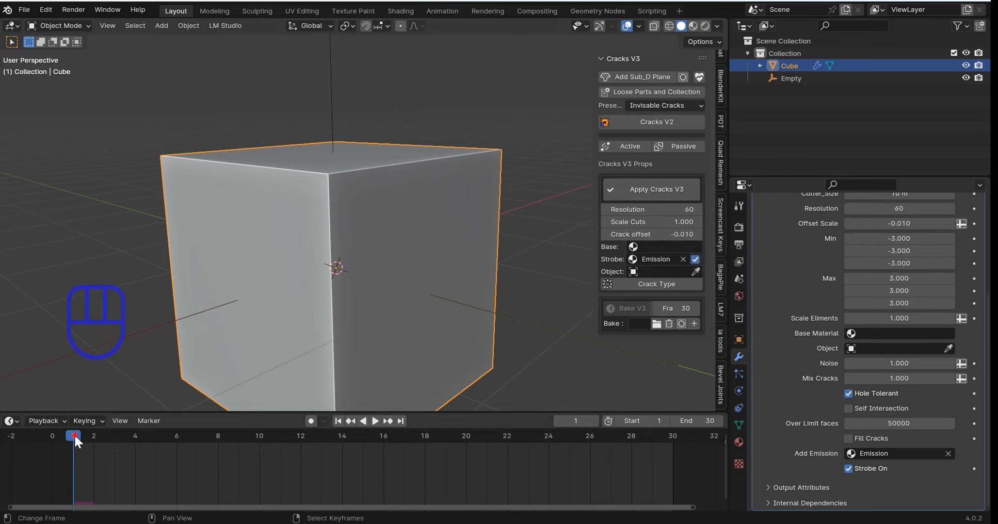
{"action": "mouse_move", "coordinate": [74, 433]}
{"action": "left_mouse_down"}
{"action": "mouse_move", "coordinate": [133, 438]}
{"action": "mouse_move", "coordinate": [79, 438]}
{"action": "left_mouse_up"}
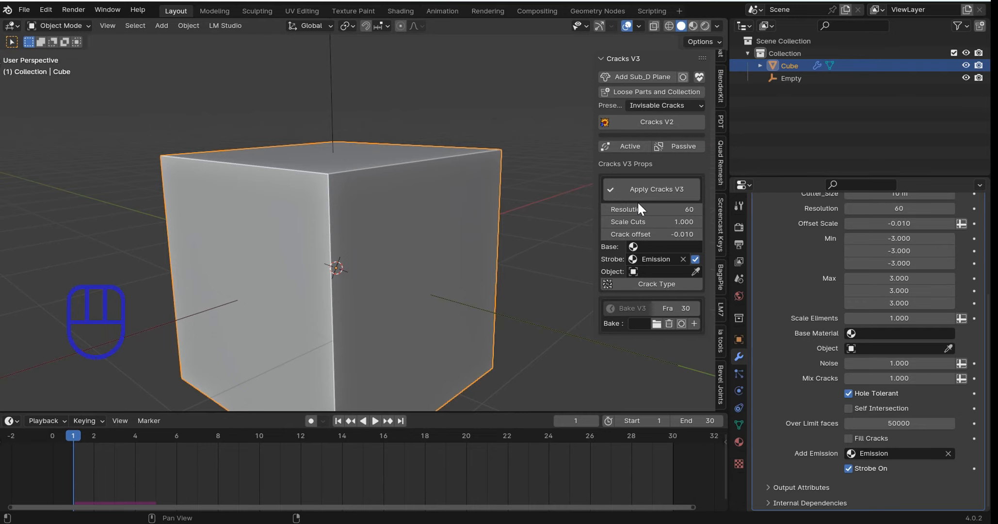
{"action": "left_click", "coordinate": [659, 101]}
{"action": "left_click", "coordinate": [659, 99]}
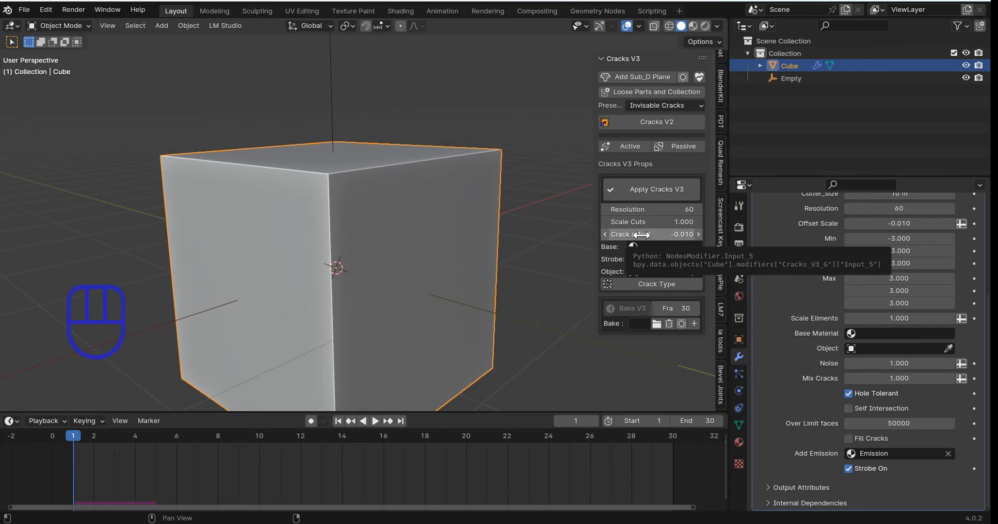
Step: Keyframe the cube's crack offset at -0.010 on frame 1 and at 0.011 on frame 10
{"action": "key", "text": "i"}
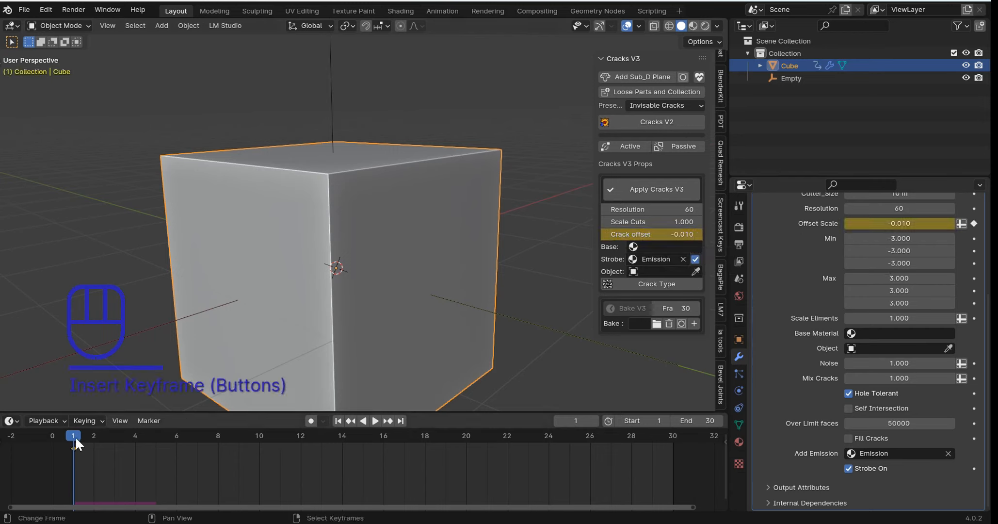
{"action": "left_click_drag", "start_coordinate": [75, 436], "coordinate": [266, 450]}
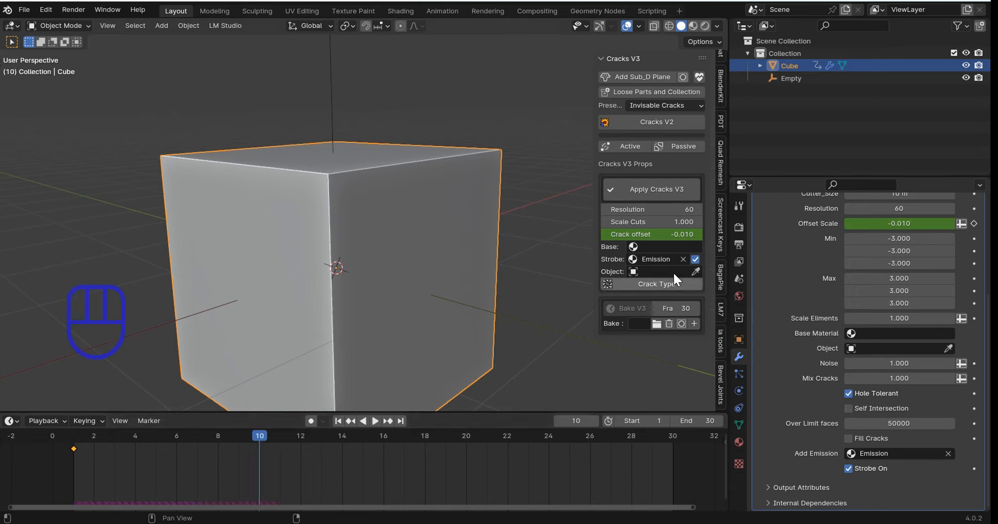
{"action": "left_click", "coordinate": [665, 234]}
{"action": "type", "text": "0.006"}
{"action": "key", "text": "Return"}
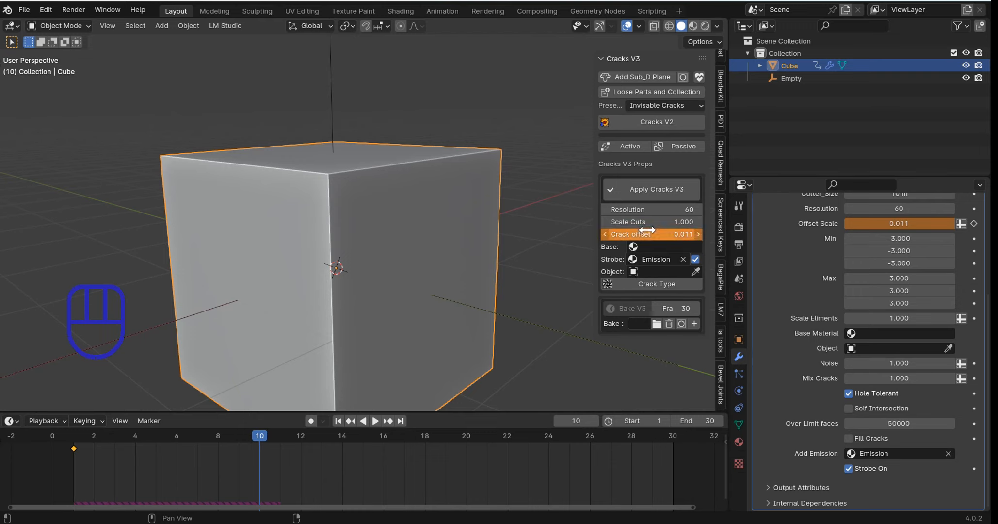
{"action": "key", "text": "i"}
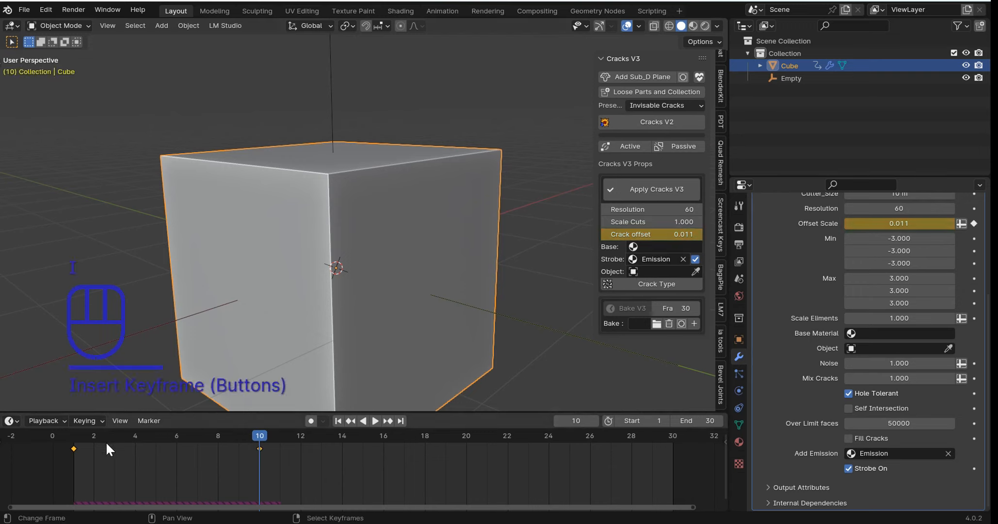
Step: Play the crack offset animation from frame 1, stop it, and scrub back to frame 1
{"action": "left_click", "coordinate": [71, 438]}
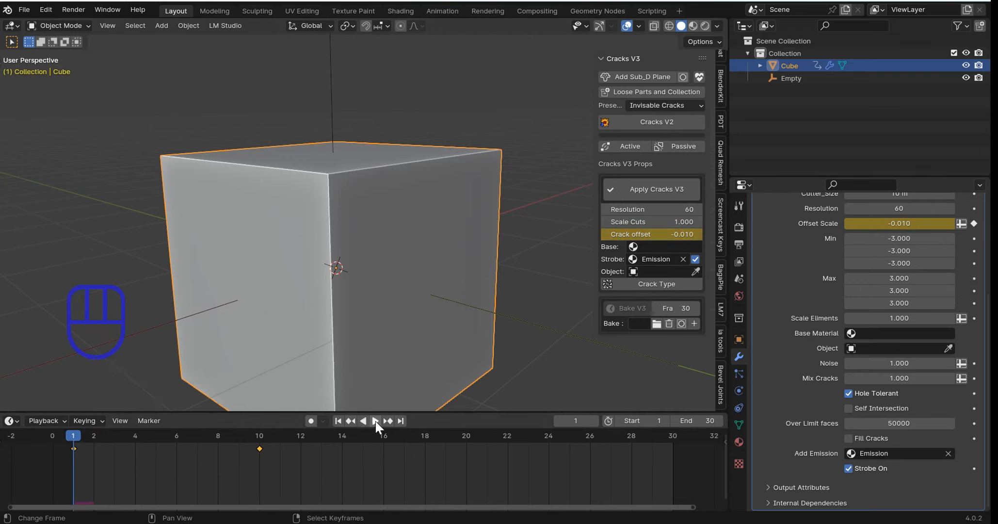
{"action": "left_click", "coordinate": [376, 421]}
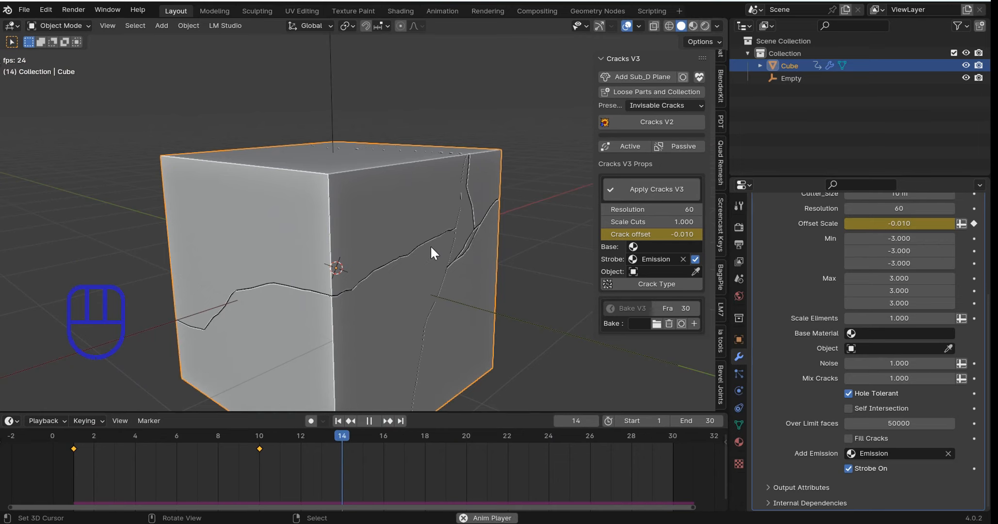
{"action": "left_click", "coordinate": [368, 420]}
{"action": "left_click_drag", "start_coordinate": [190, 436], "coordinate": [75, 444]}
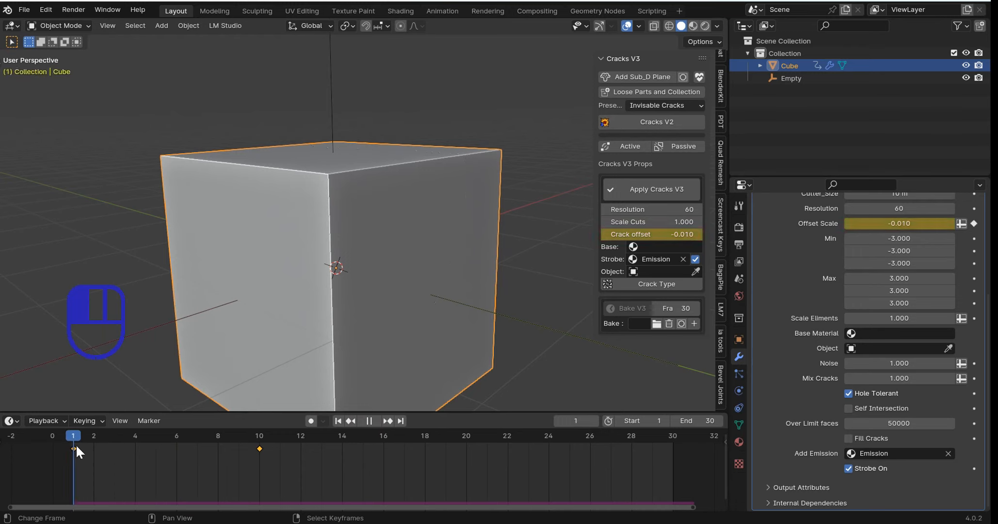
{"action": "mouse_move", "coordinate": [76, 444]}
{"action": "left_mouse_down"}
{"action": "mouse_move", "coordinate": [240, 444]}
{"action": "mouse_move", "coordinate": [69, 443]}
{"action": "mouse_move", "coordinate": [233, 442]}
{"action": "mouse_move", "coordinate": [77, 443]}
{"action": "left_mouse_up"}
{"action": "left_click_drag", "start_coordinate": [77, 442], "coordinate": [76, 443]}
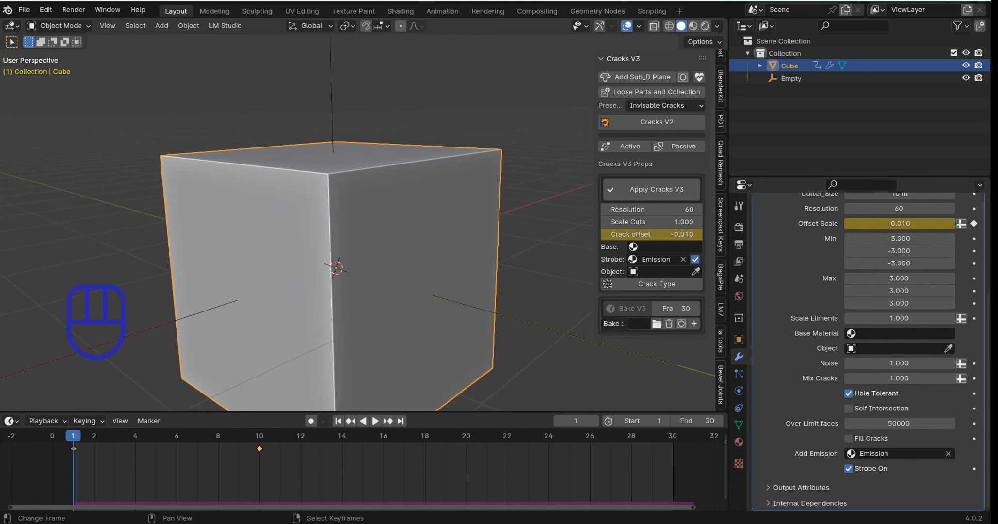
Step: Switch to the Crack_3_new Blender window and examine the Append_V3 graph in the Visual Scripting Editor
{"action": "mouse_move", "coordinate": [630, 523]}
{"action": "left_click", "coordinate": [519, 480]}
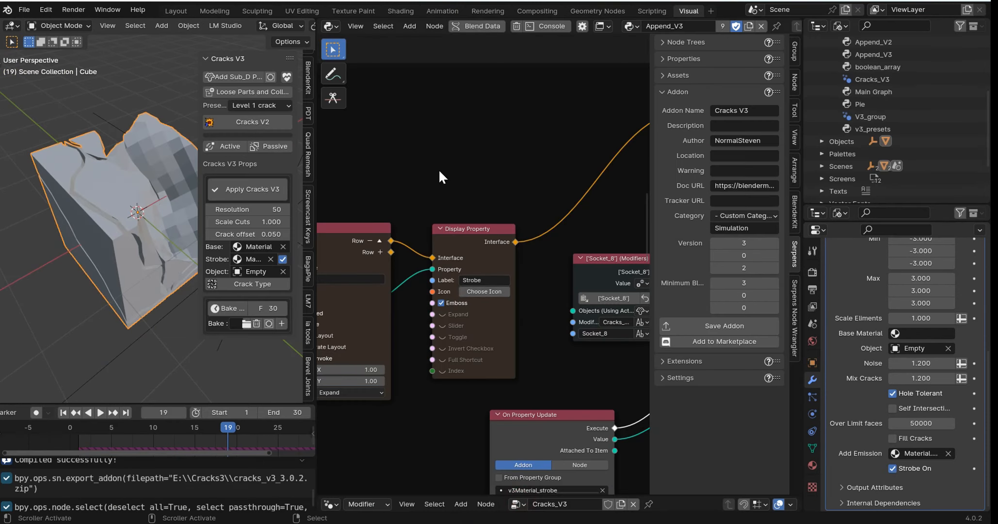
{"action": "scroll", "coordinate": [465, 218], "scroll_direction": "down", "scroll_amount": 7}
{"action": "middle_click_drag", "start_coordinate": [485, 258], "coordinate": [597, 367]}
{"action": "left_click", "coordinate": [330, 26]}
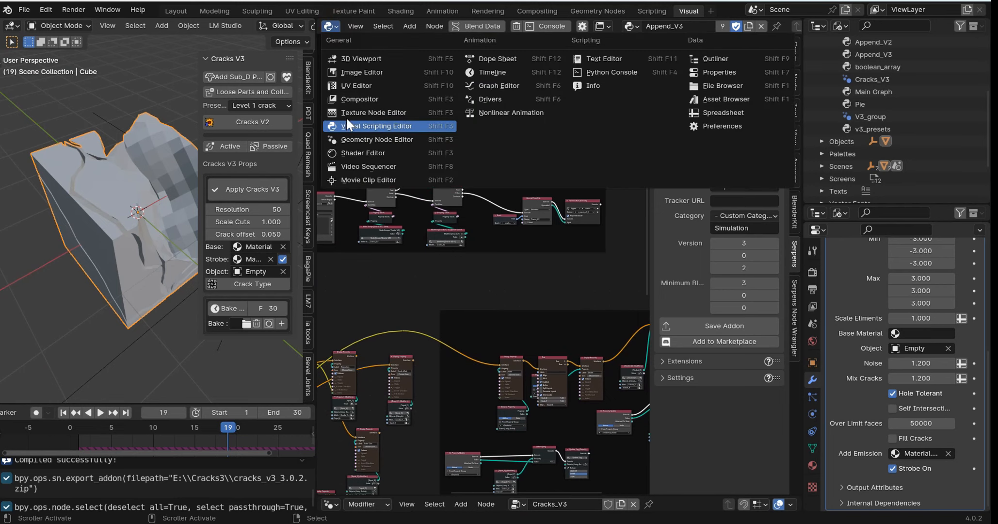
{"action": "left_click", "coordinate": [375, 126]}
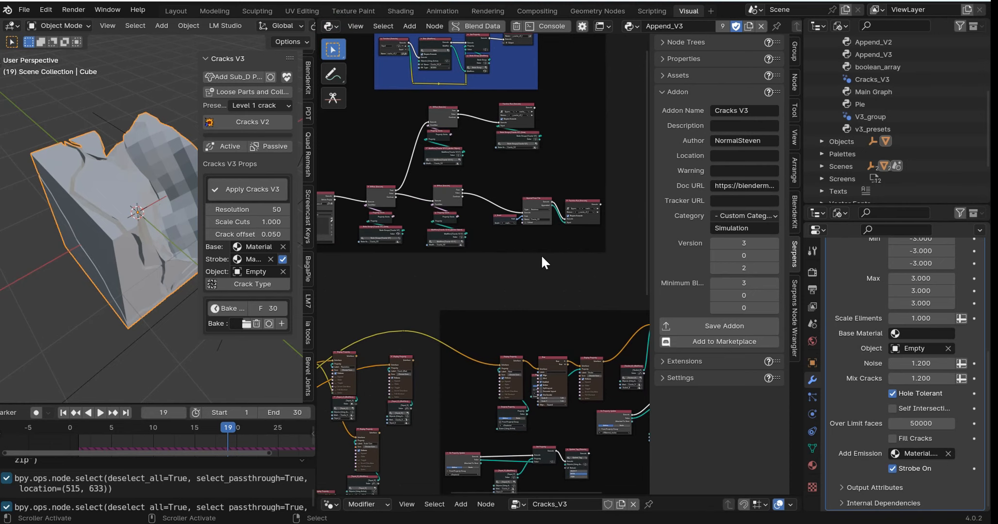
{"action": "scroll", "coordinate": [586, 297], "scroll_direction": "down", "scroll_amount": 3}
{"action": "middle_click_drag", "start_coordinate": [587, 296], "coordinate": [547, 233]}
{"action": "scroll", "coordinate": [547, 232], "scroll_direction": "up", "scroll_amount": 1}
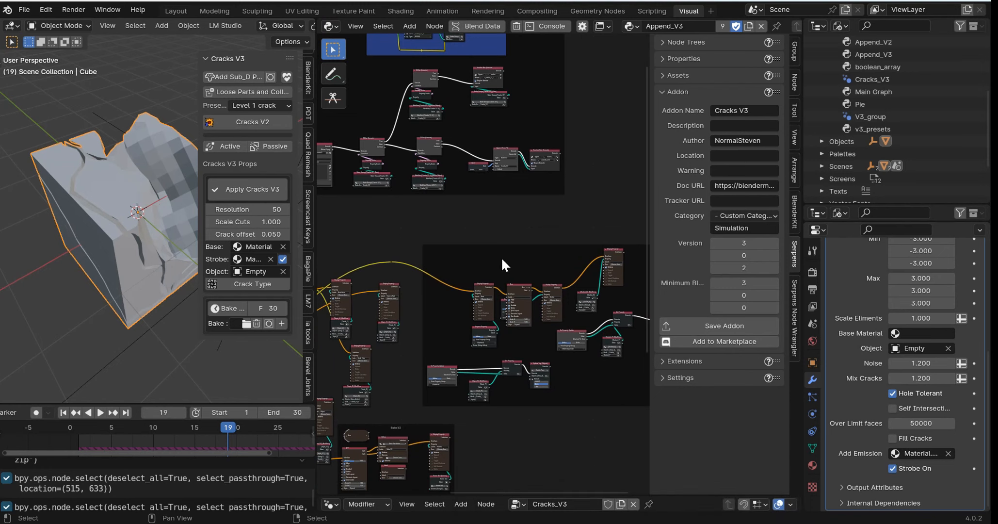
Step: Return to the unsaved Blender window, replay the crack animation while viewing another side of the cube, and stop playback
{"action": "mouse_move", "coordinate": [633, 509]}
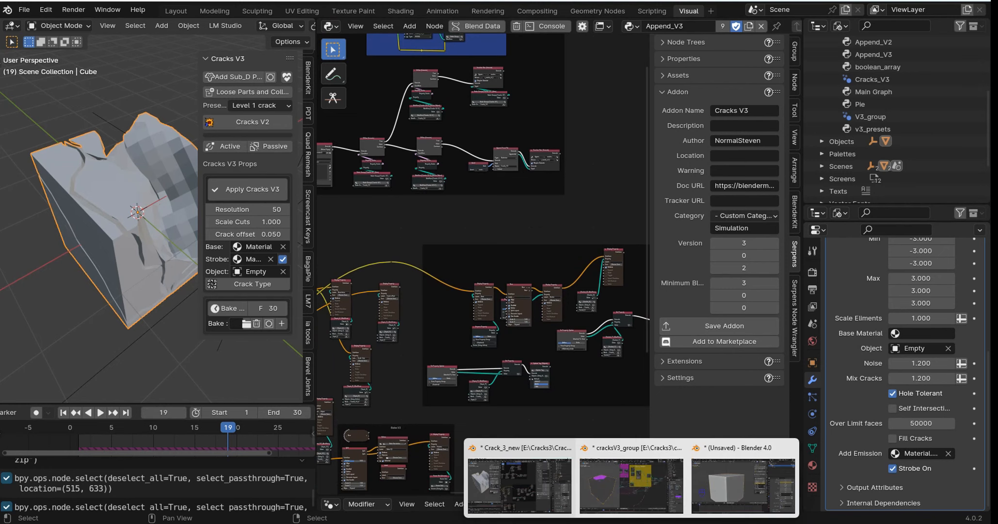
{"action": "left_click", "coordinate": [729, 486]}
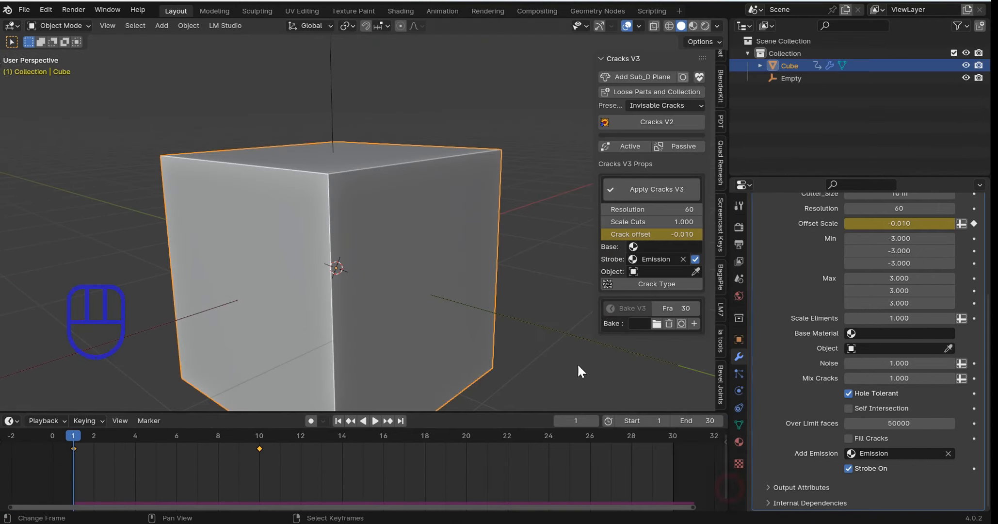
{"action": "left_click", "coordinate": [376, 420]}
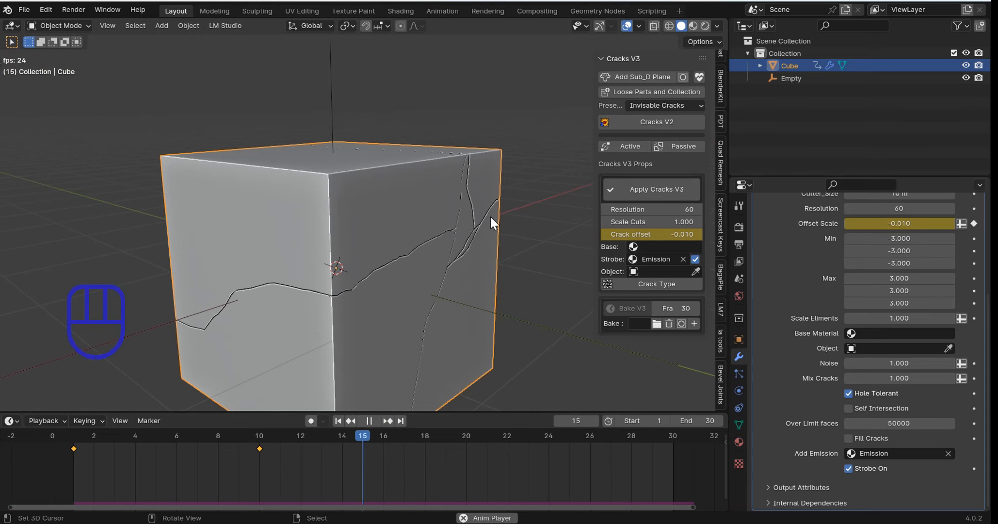
{"action": "middle_click_drag", "start_coordinate": [490, 215], "coordinate": [391, 224]}
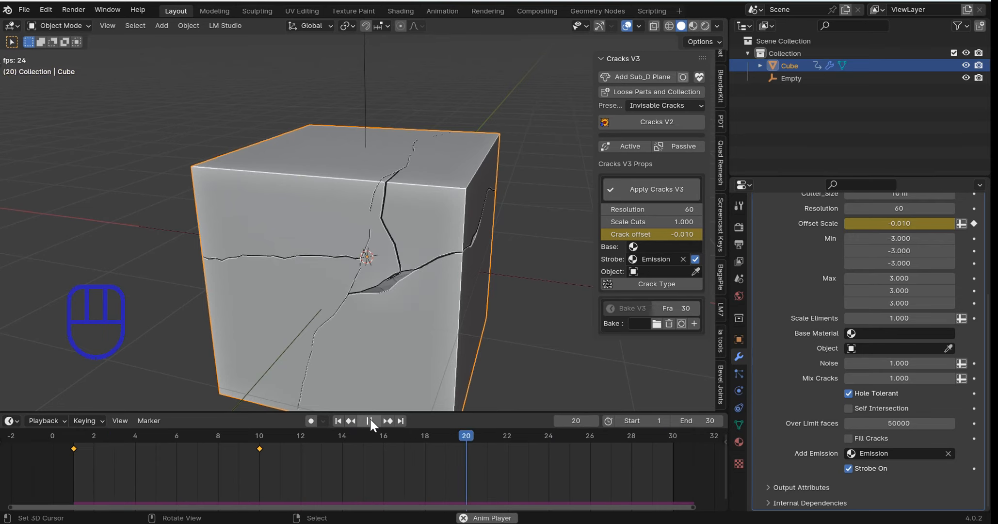
{"action": "left_click", "coordinate": [368, 419]}
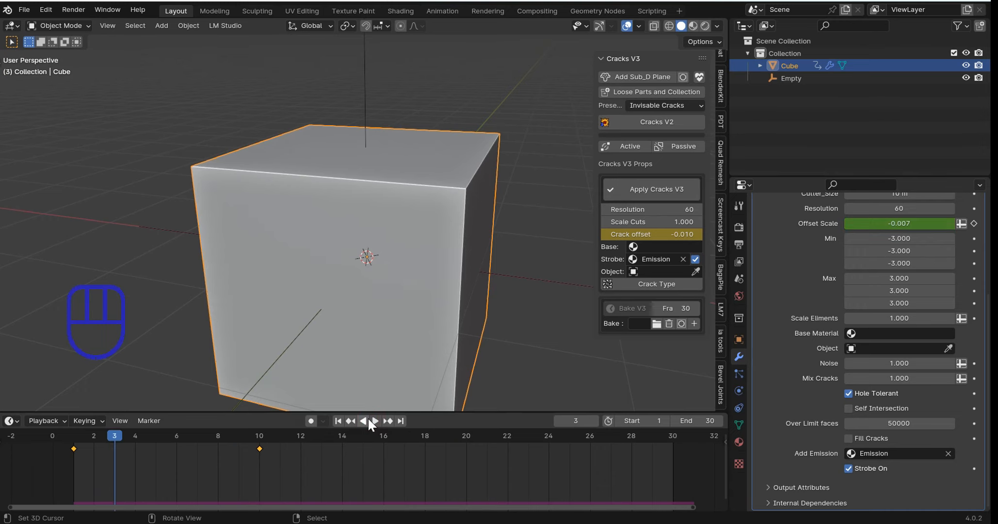
Step: Scrub to frame 7 and inspect the hairline cracks across the cube's side and top
{"action": "left_click_drag", "start_coordinate": [116, 431], "coordinate": [196, 436]}
{"action": "middle_click_drag", "start_coordinate": [428, 277], "coordinate": [442, 254]}
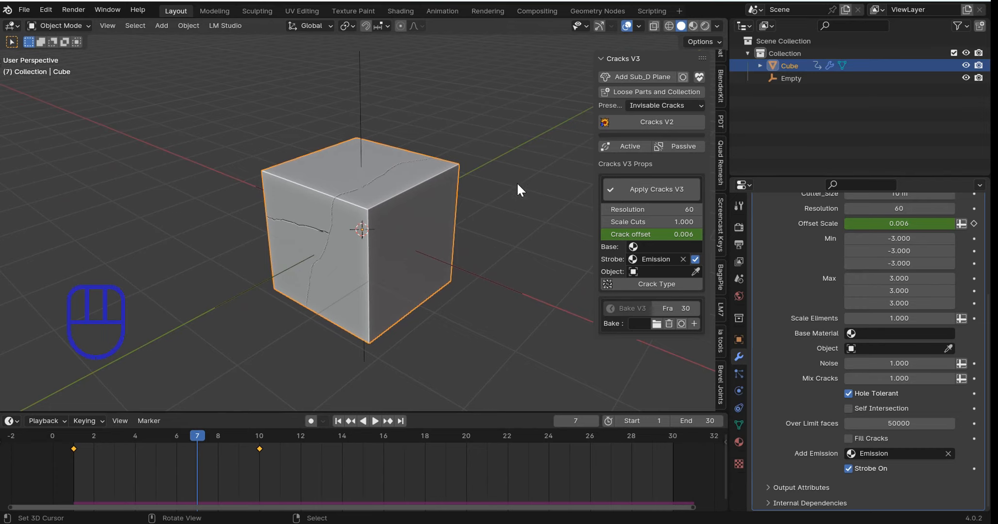
{"action": "scroll", "coordinate": [468, 208], "scroll_direction": "up", "scroll_amount": 4}
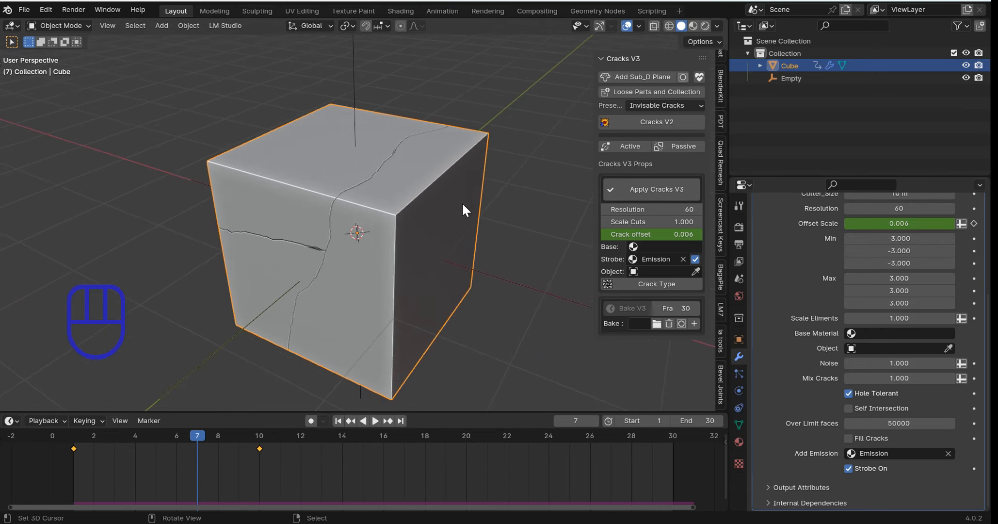